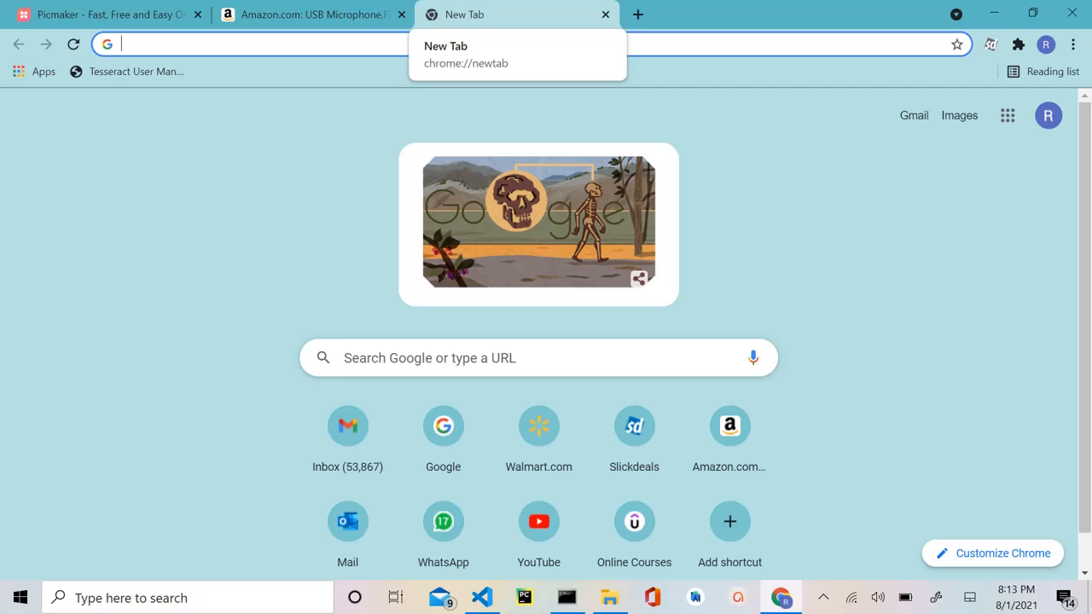
- Examine the FIFINE USB microphone's Amazon product page and its gallery images
left_click(339, 8)
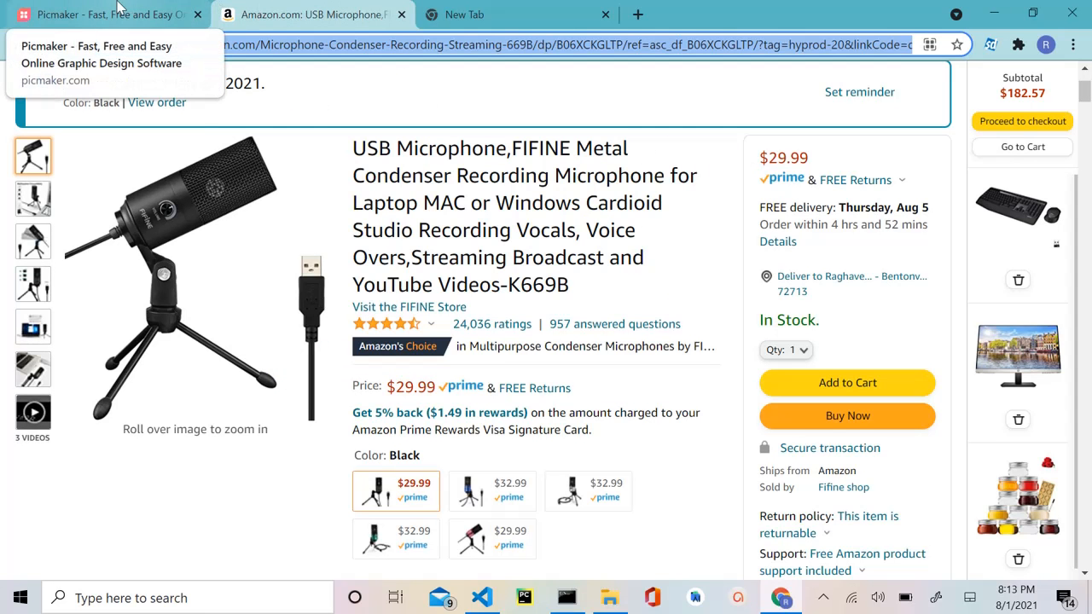
mouse_move(222, 232)
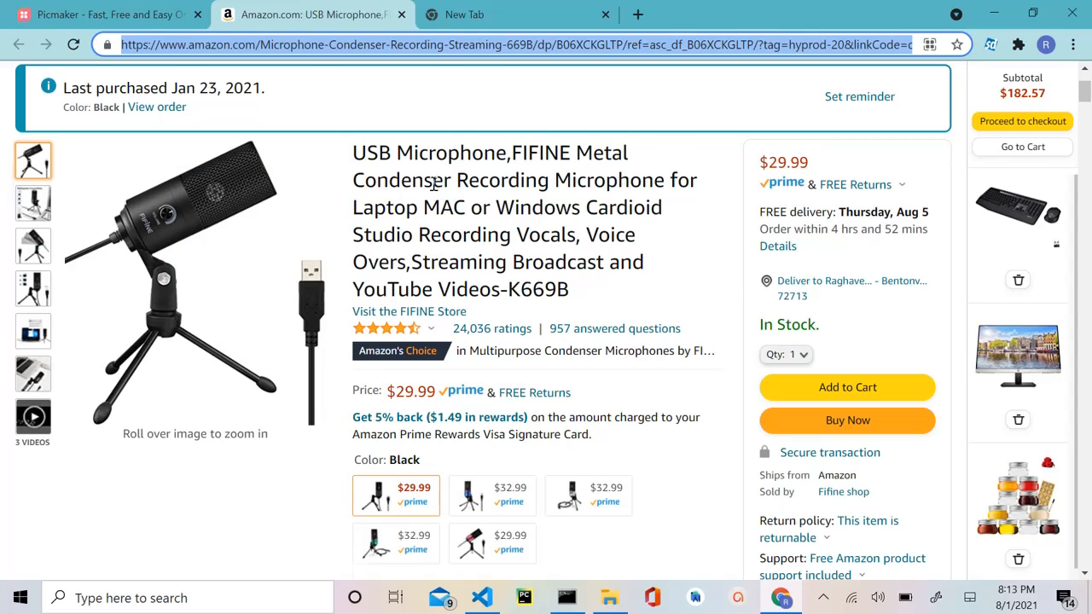
scroll(433, 184, "up", 2)
scroll(434, 183, "down", 3)
scroll(433, 184, "up", 1)
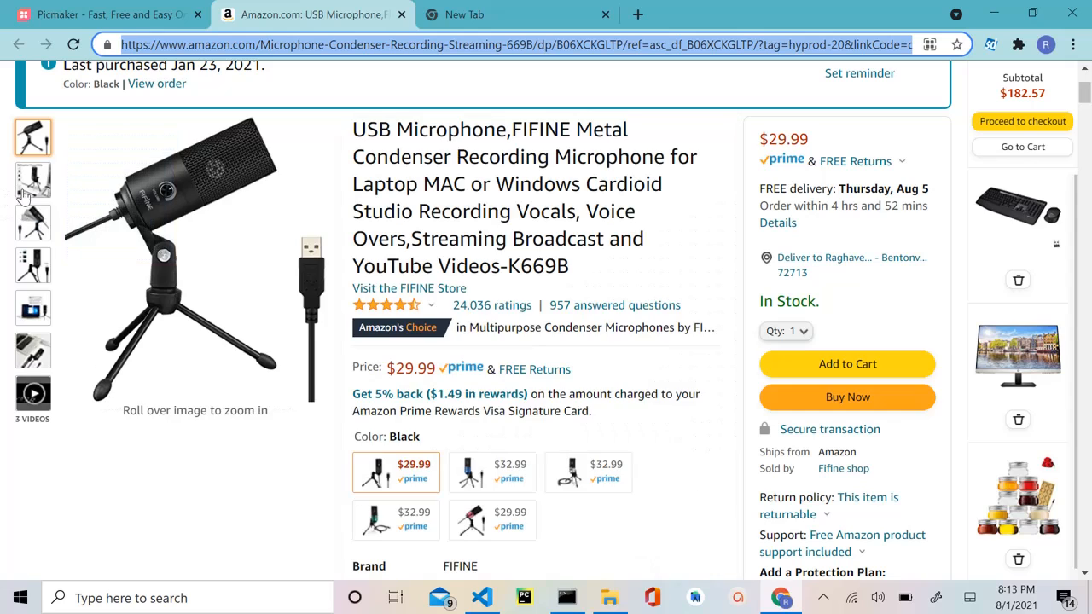
mouse_move(32, 232)
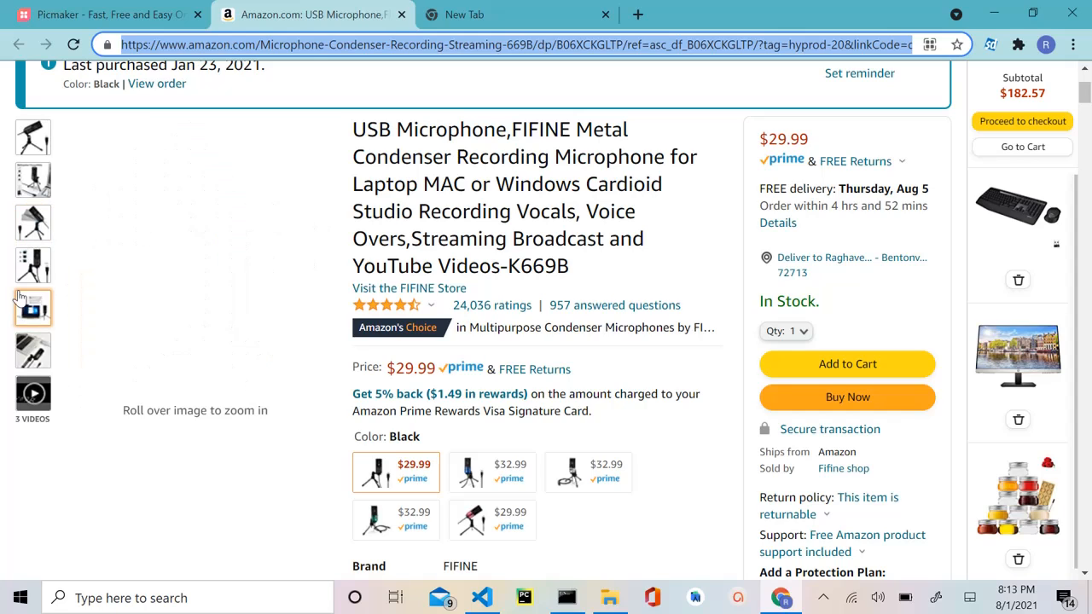
mouse_move(30, 269)
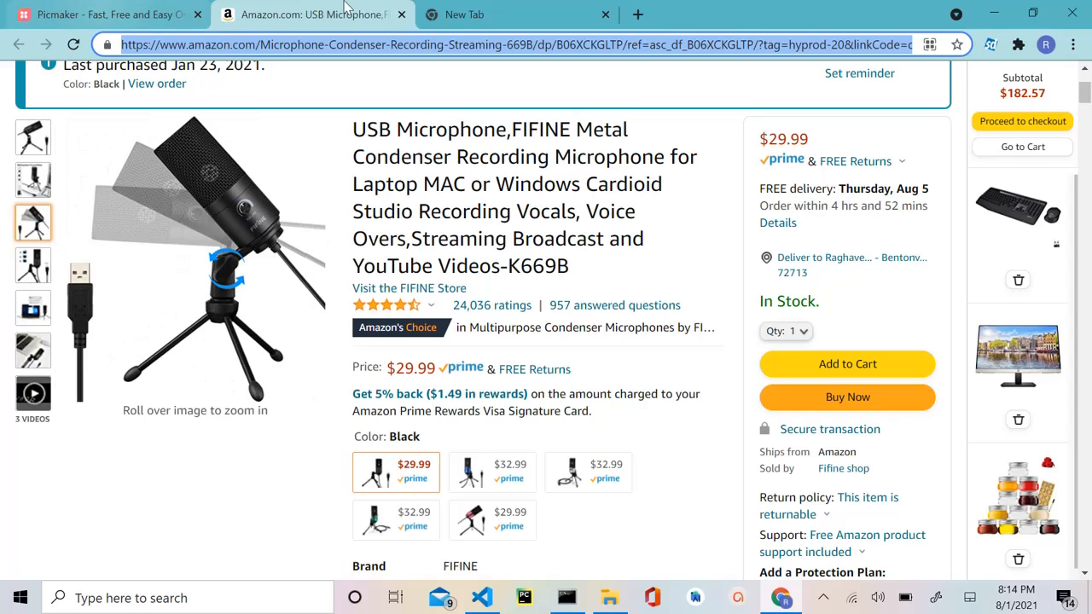
- Search Google for "lenovo flex 5" and dismiss the deal notification on the results page
left_click(533, 10)
type("f")
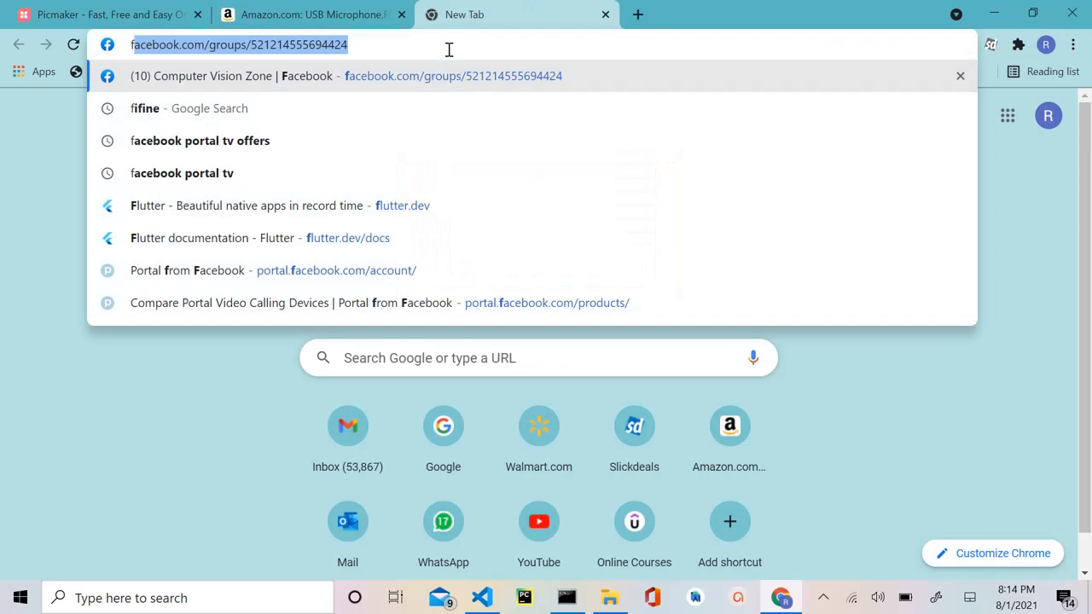
key("BackSpace")
key("BackSpace")
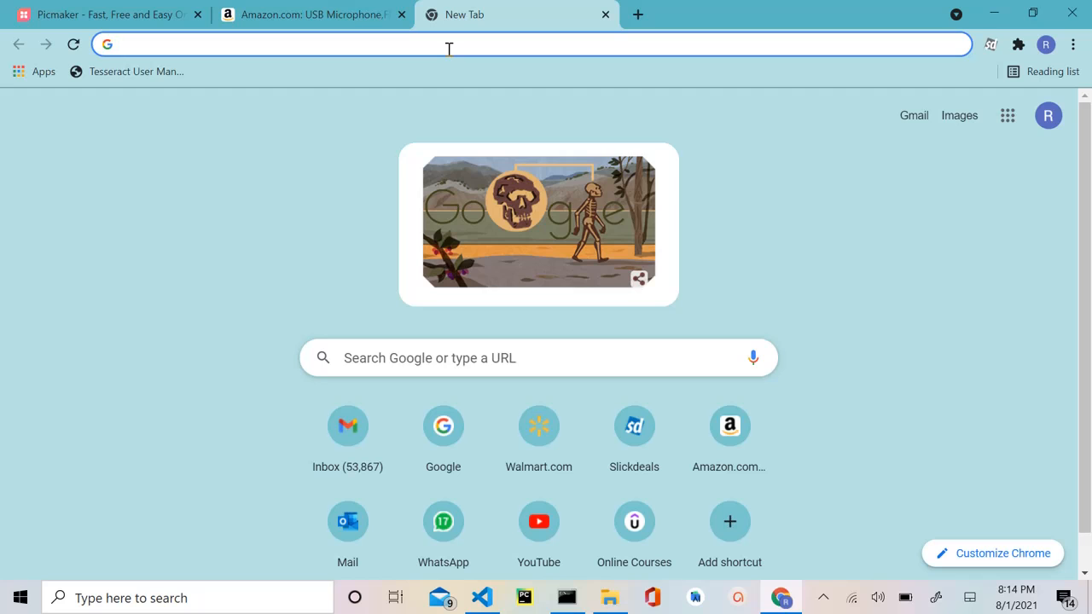
type("lenovo")
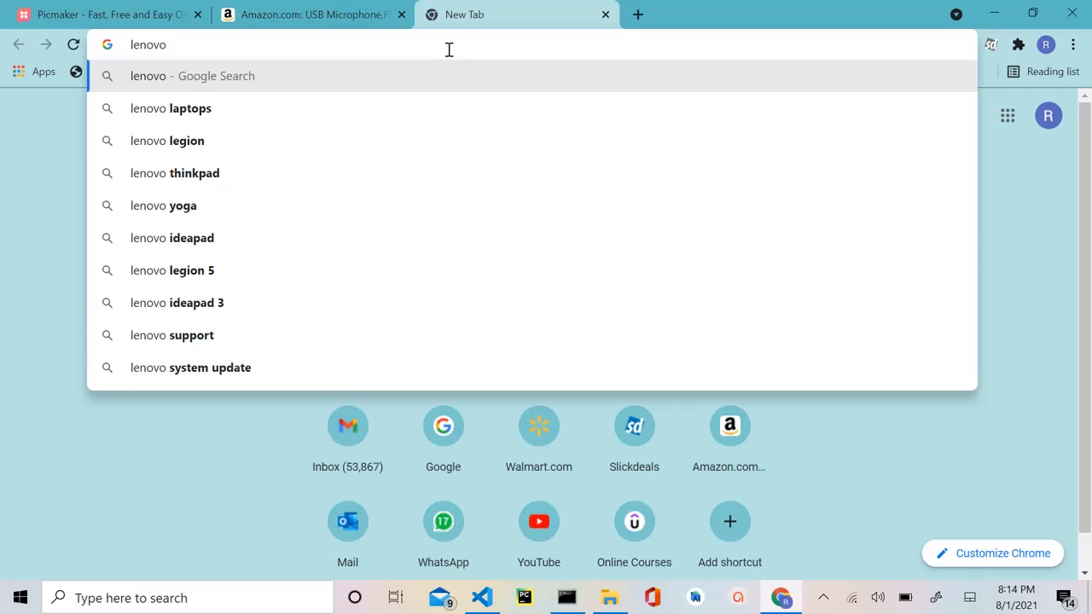
type(" flex 5")
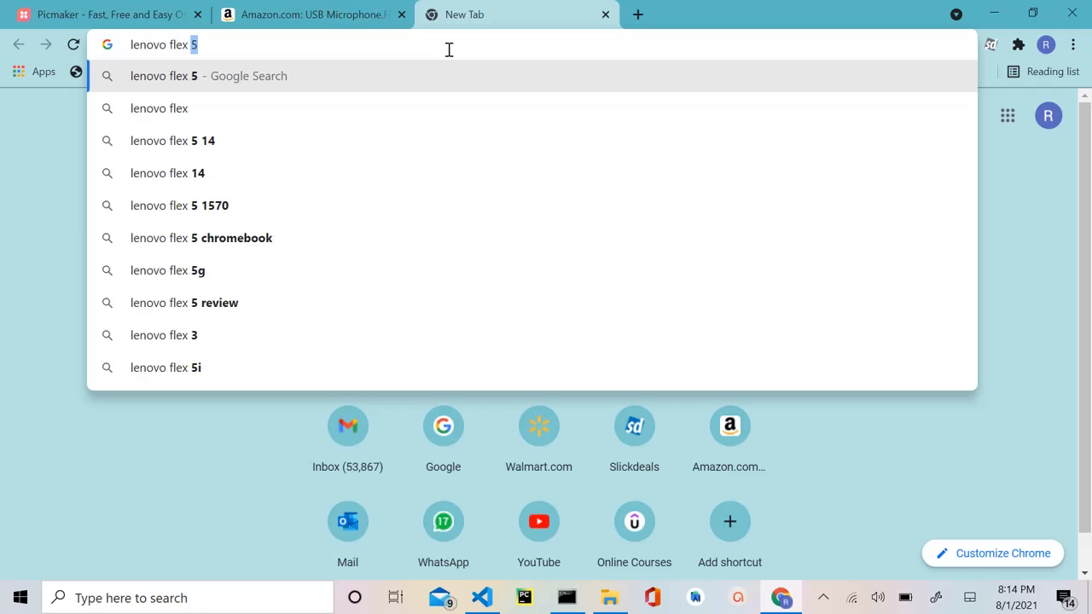
key("Return")
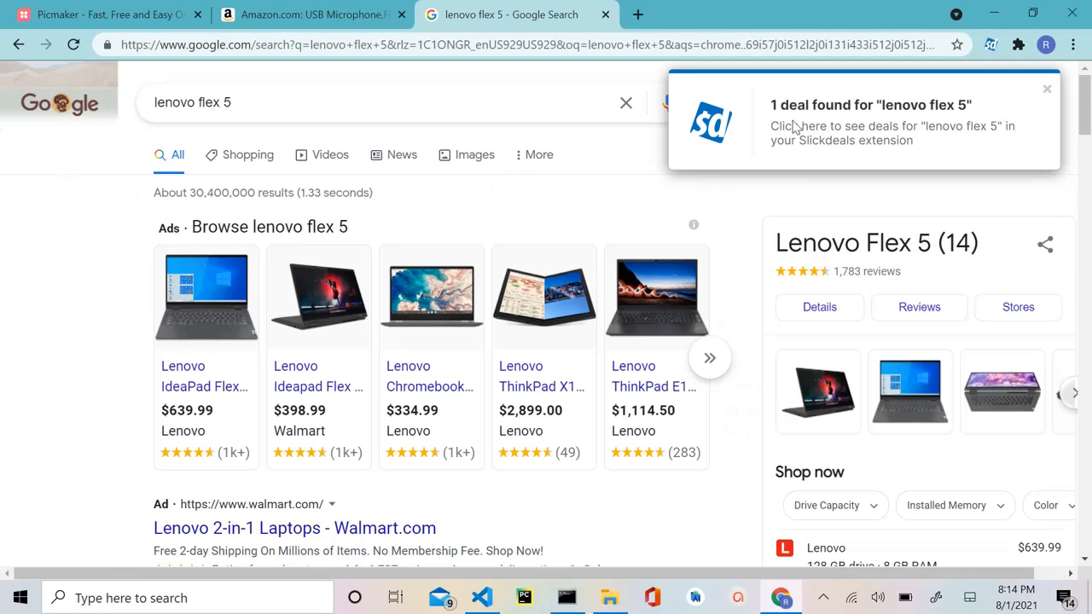
left_click(1046, 89)
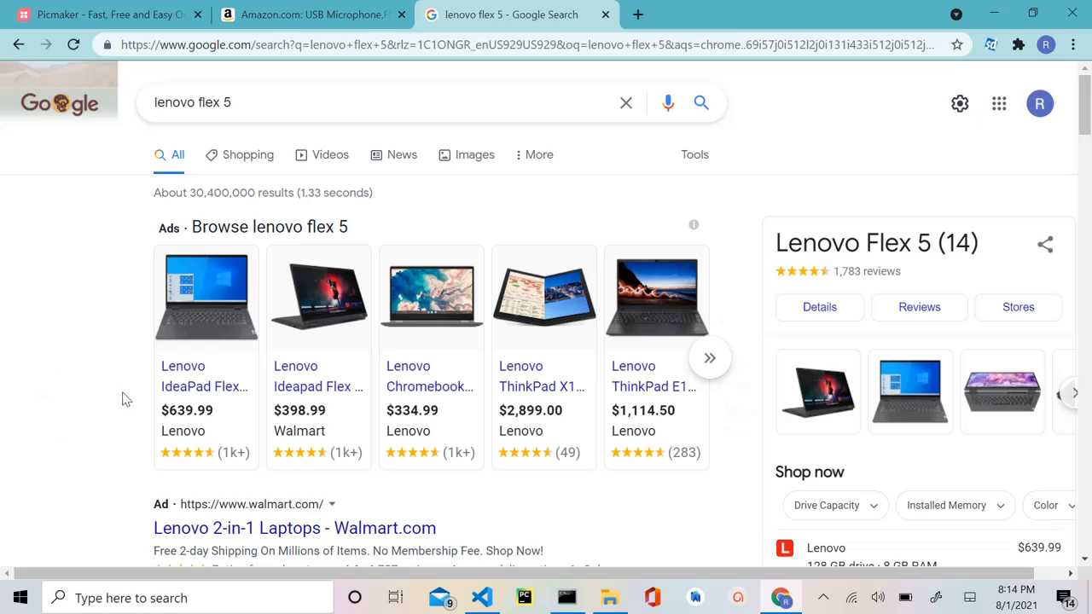
- Open the Lenovo IdeaPad Flex ad from the search results, review its product page and close it
left_click(179, 337)
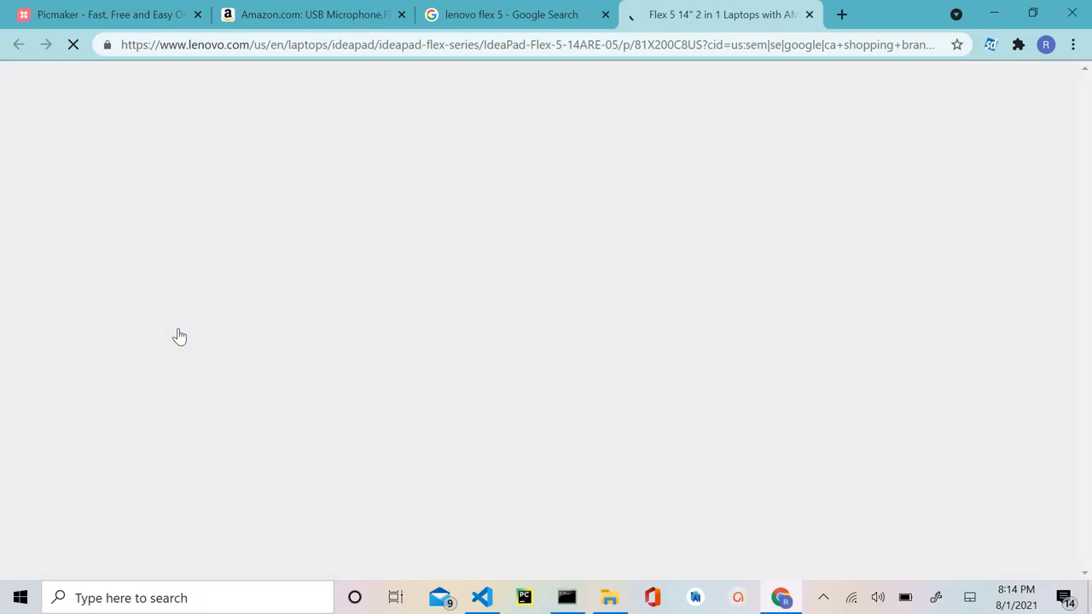
scroll(475, 273, "down", 2)
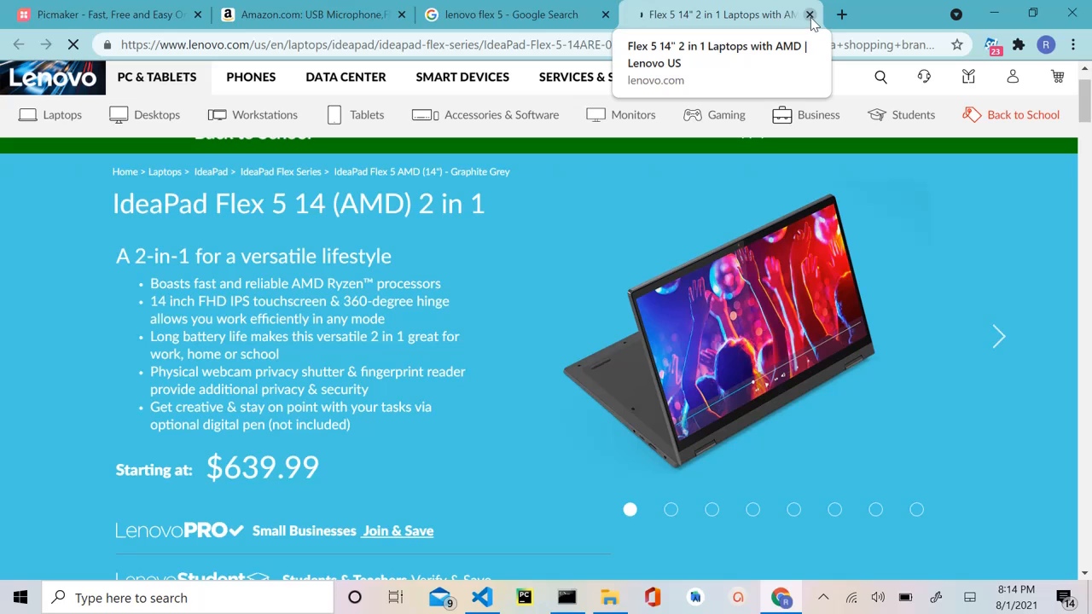
scroll(663, 300, "down", 4)
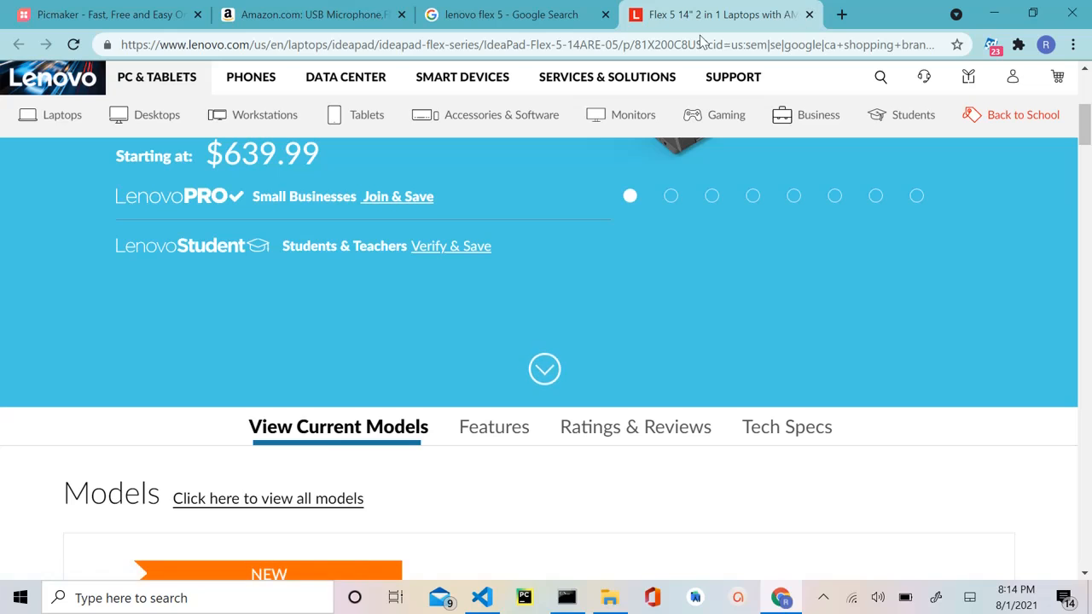
left_click(810, 15)
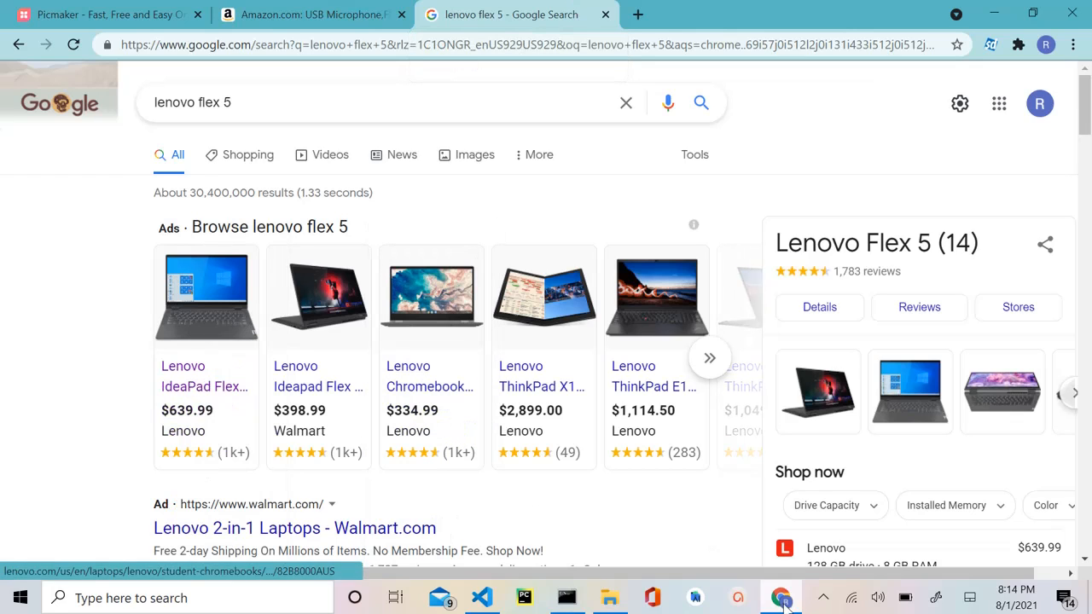
left_click(739, 598)
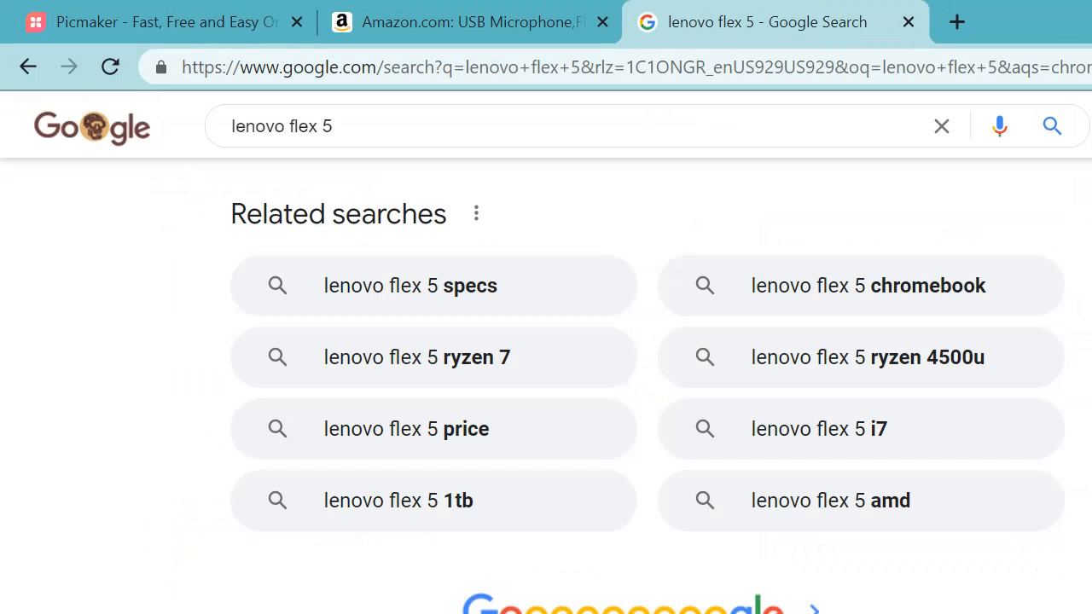
scroll(546, 384, "up", 15)
scroll(546, 384, "up", 10)
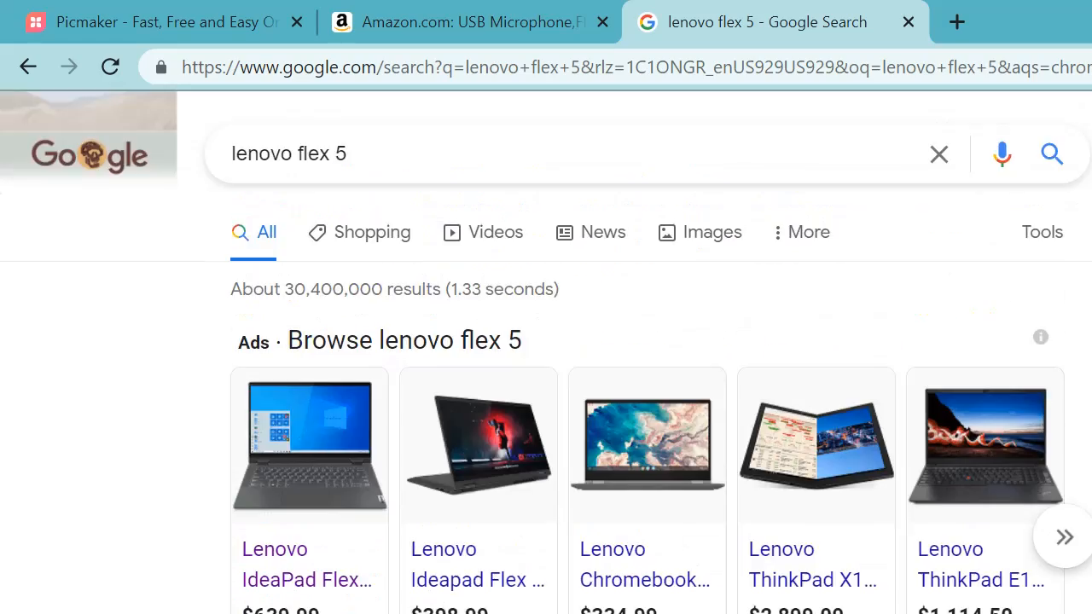
scroll(546, 383, "down", 3)
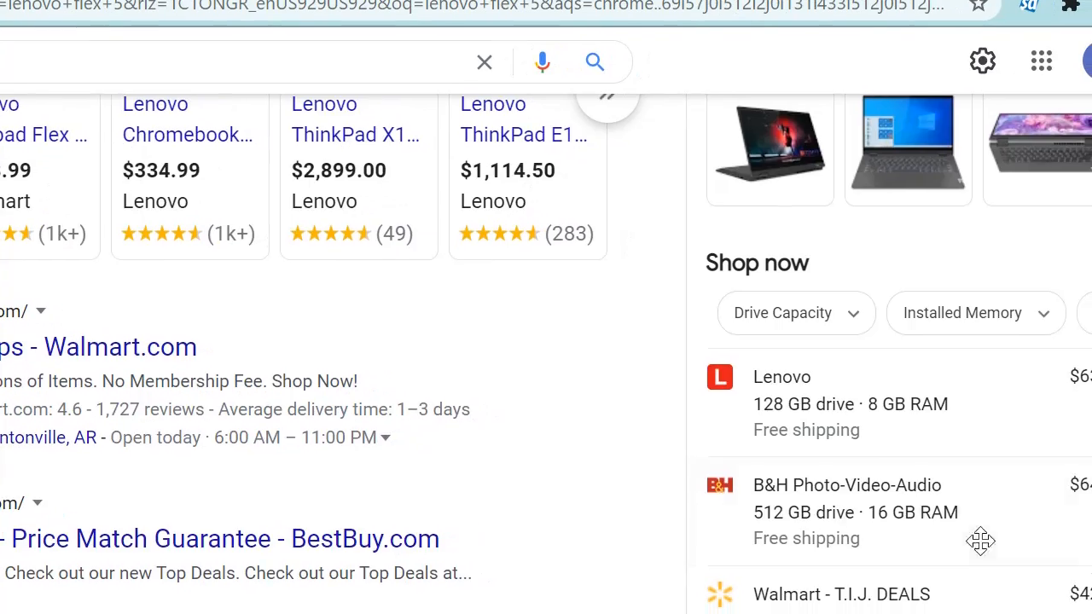
scroll(1028, 548, "down", 10)
scroll(546, 352, "down", 20)
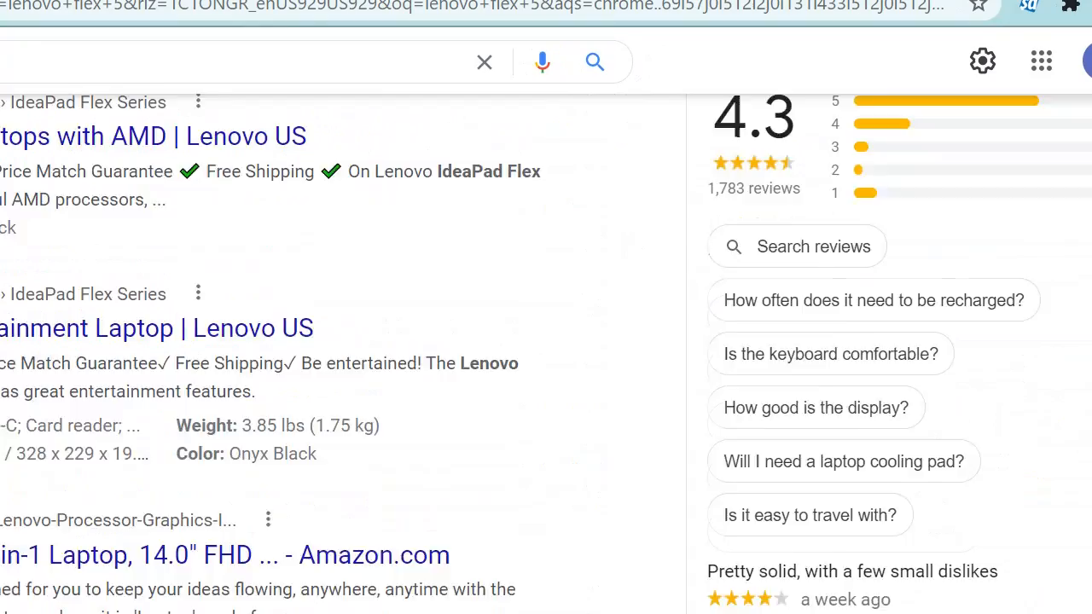
scroll(546, 352, "down", 5)
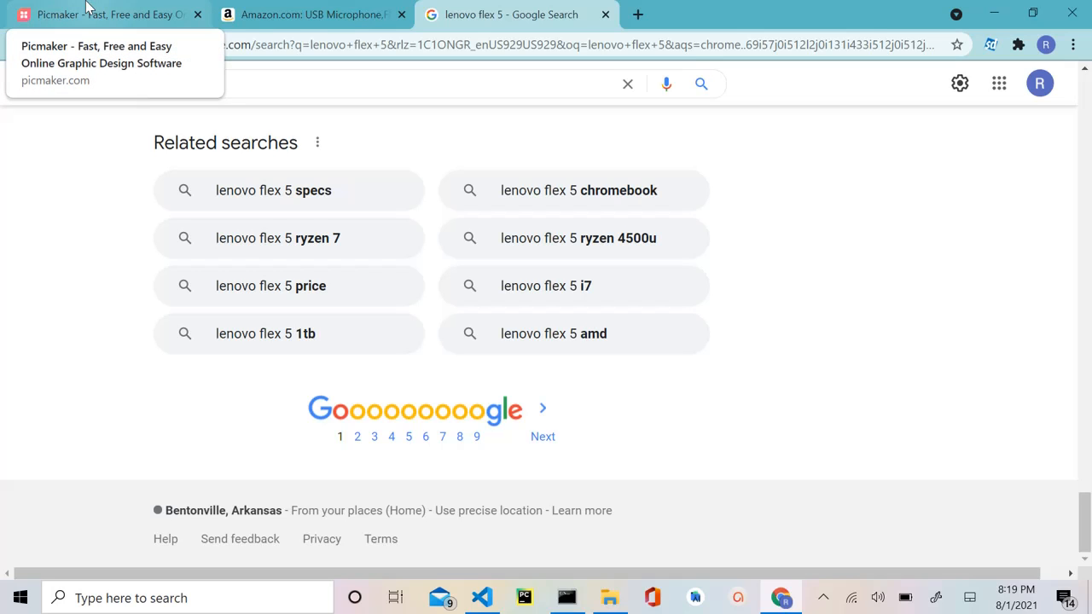
- Switch to the Picmaker website, log in and look through the recent projects on the dashboard
left_click(89, 8)
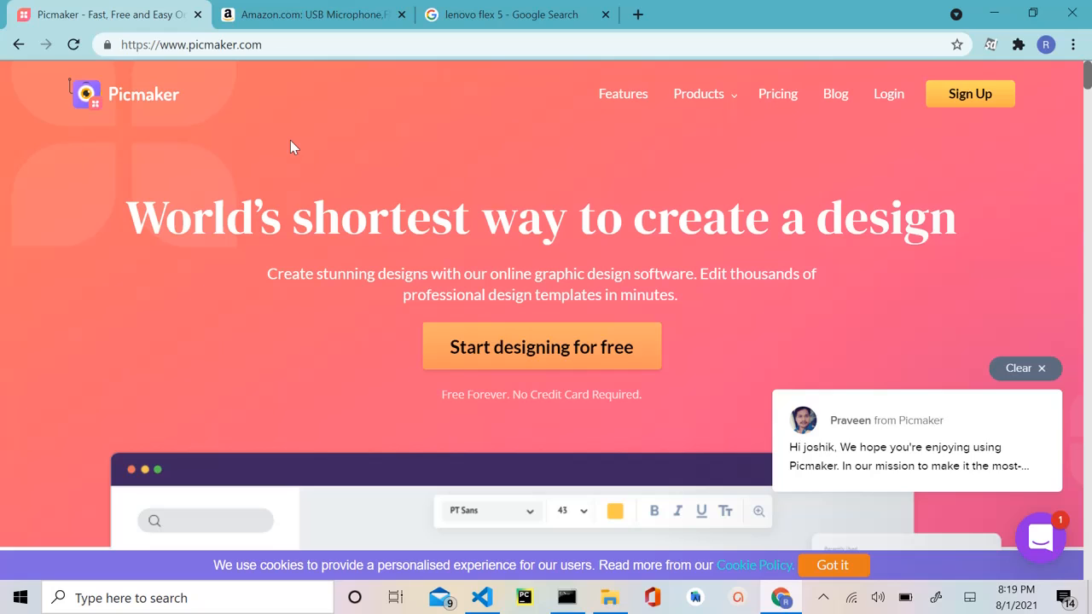
left_click(899, 101)
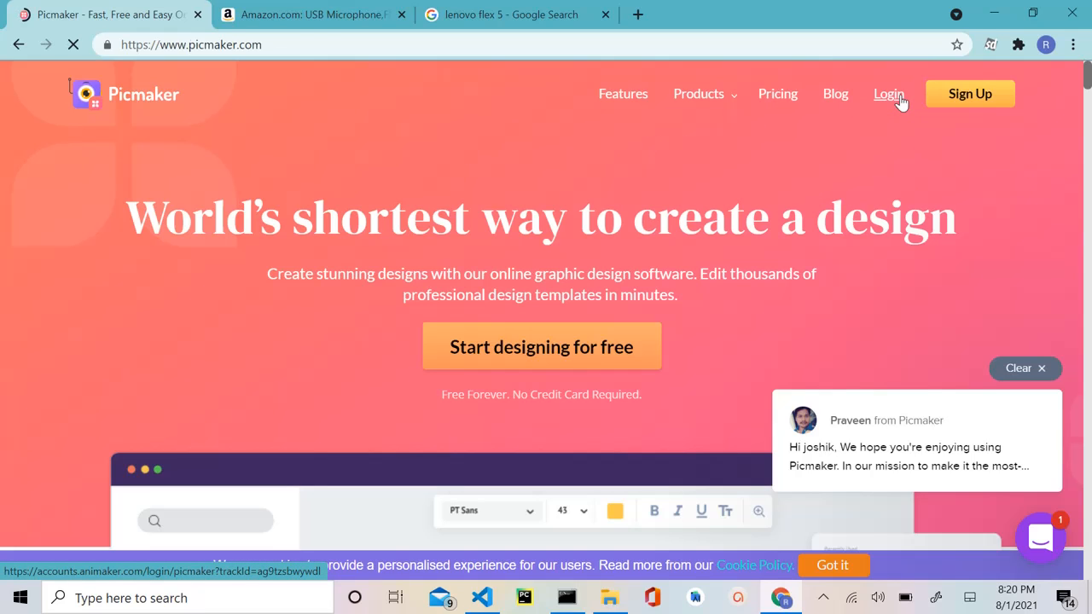
scroll(457, 335, "down", 4)
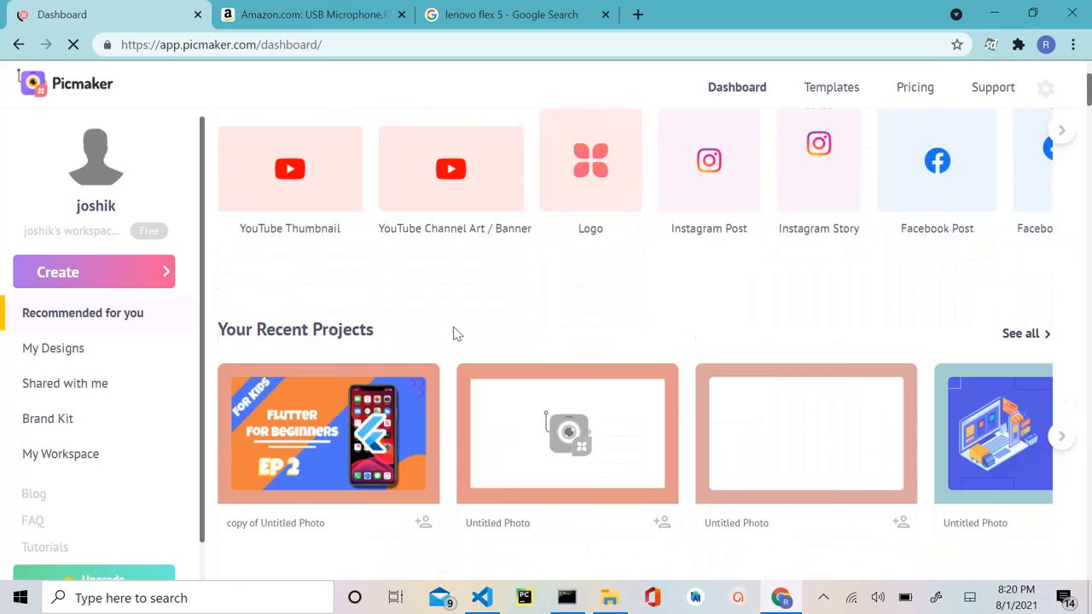
scroll(453, 328, "down", 2)
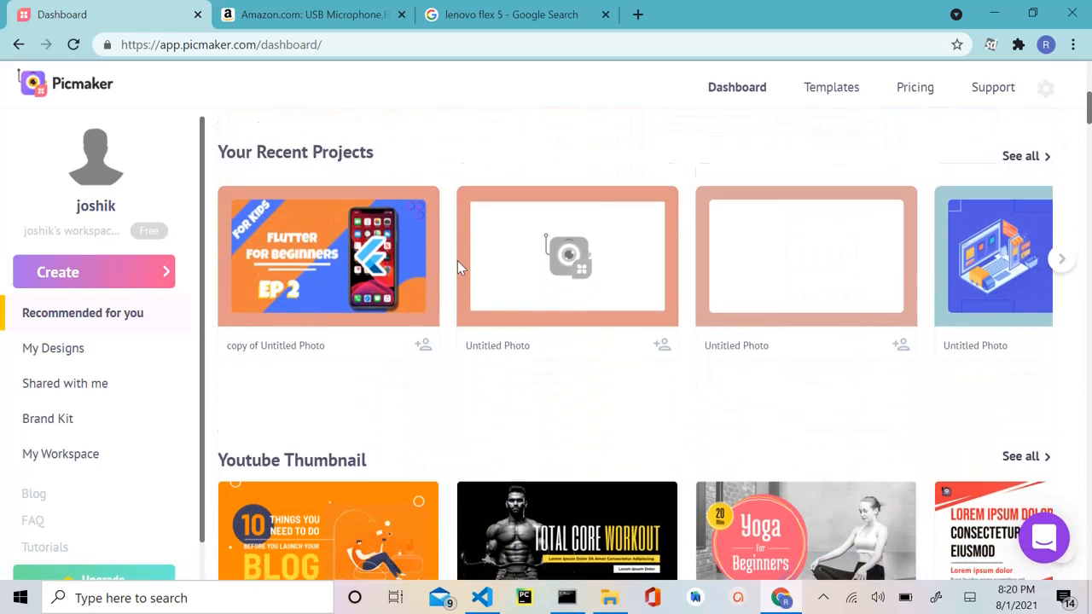
scroll(457, 266, "down", 2)
scroll(458, 267, "up", 2)
scroll(457, 266, "right", 5)
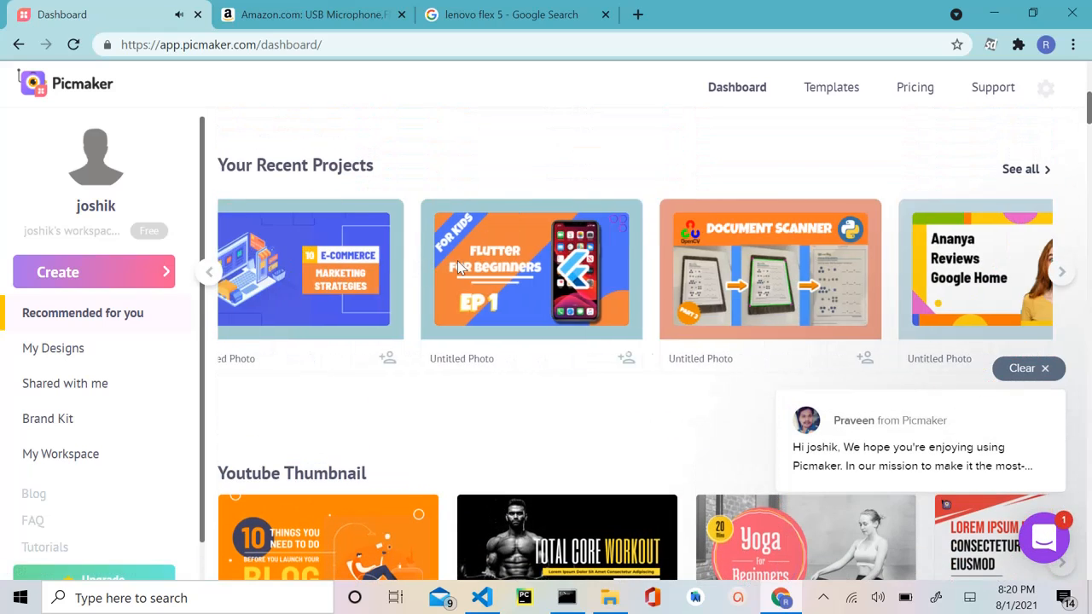
scroll(458, 266, "right", 6)
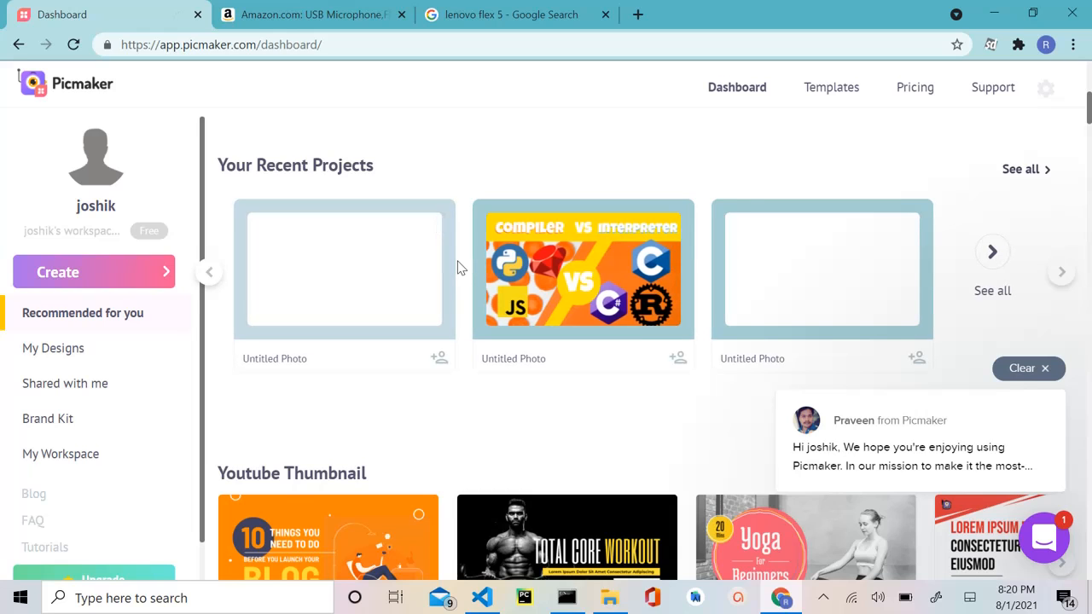
scroll(457, 267, "left", 5)
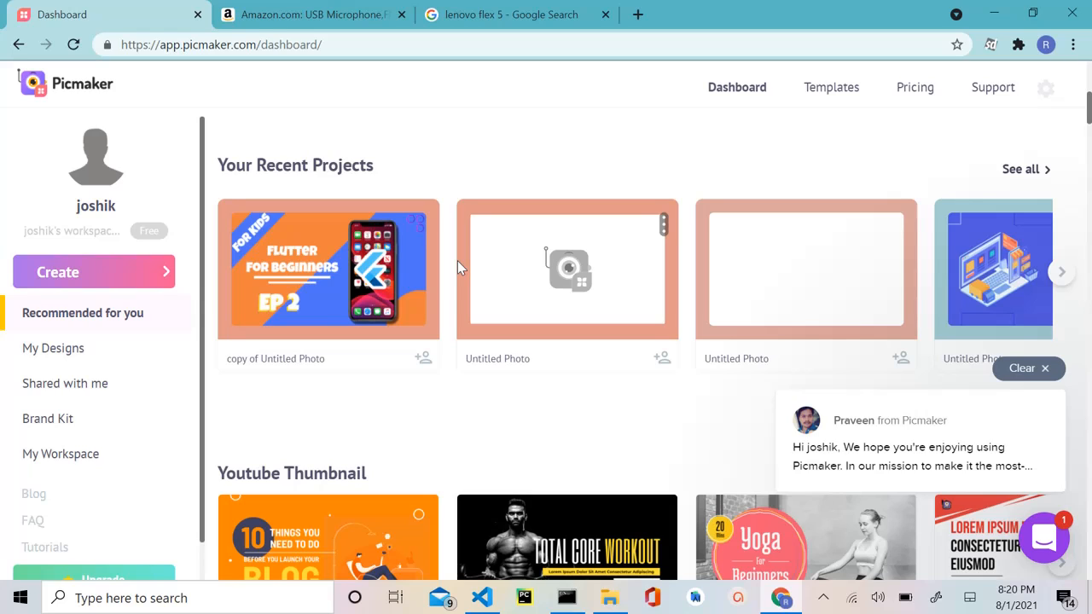
- Create a new YouTube Thumbnail design and cover its whole slide with an enlarged square shape
left_click(107, 281)
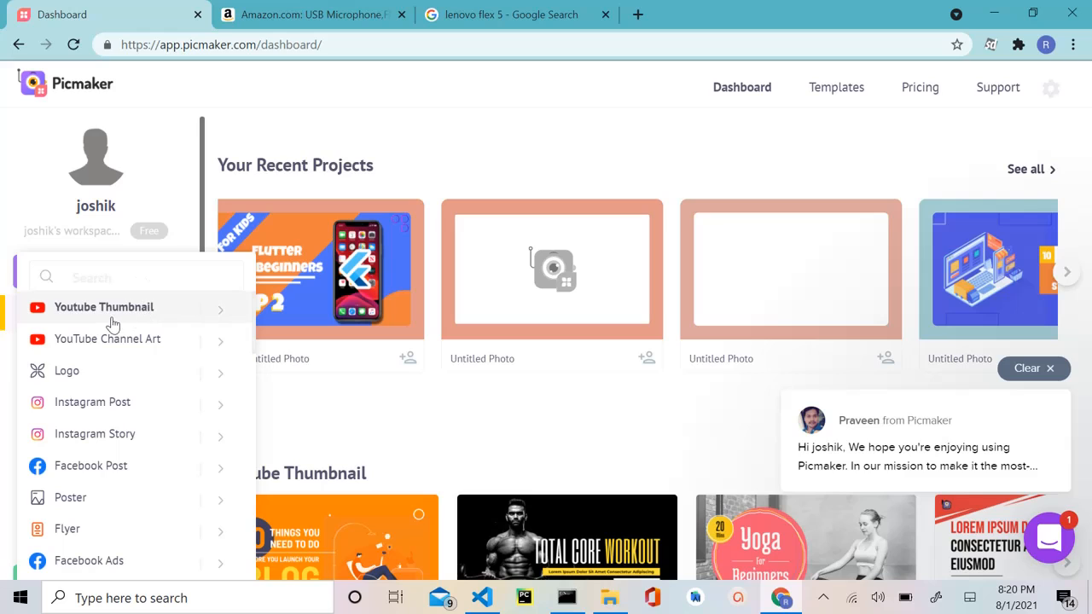
left_click(116, 316)
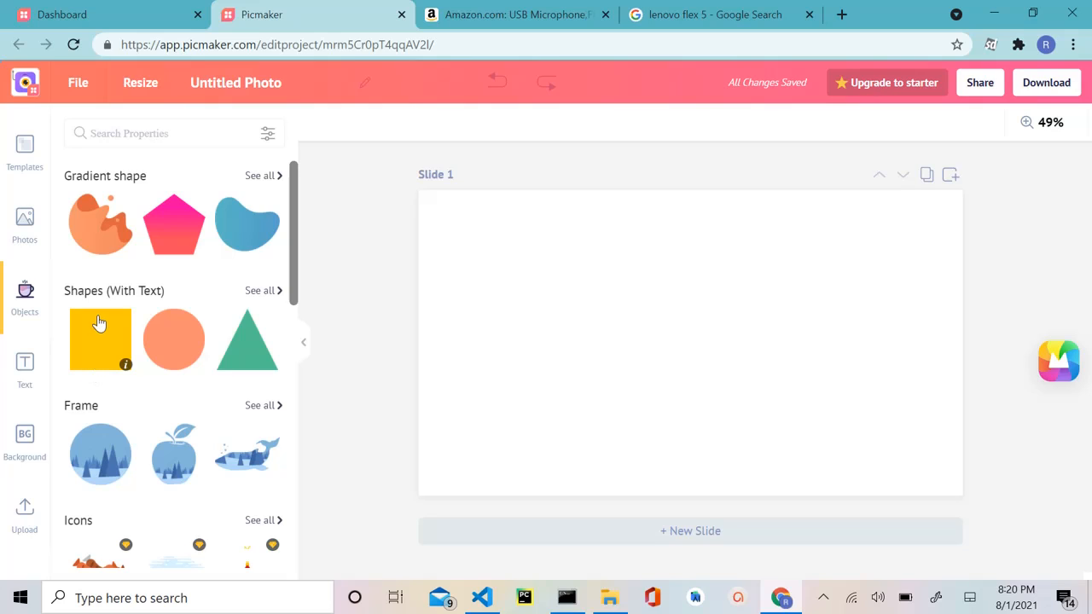
left_click(99, 322)
left_click_drag(590, 341, 405, 342)
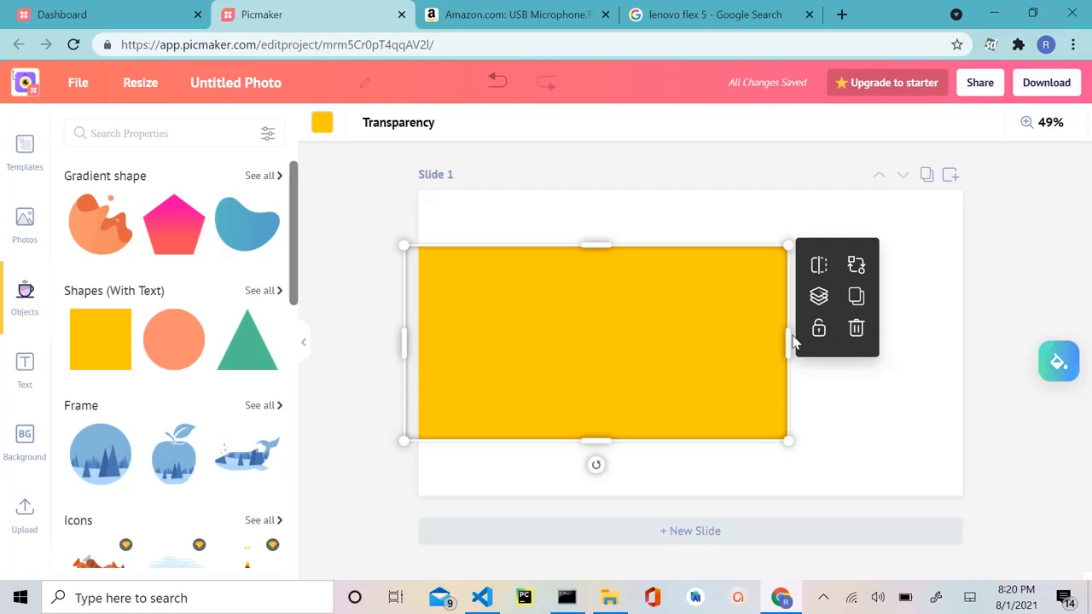
left_click_drag(793, 342, 1031, 335)
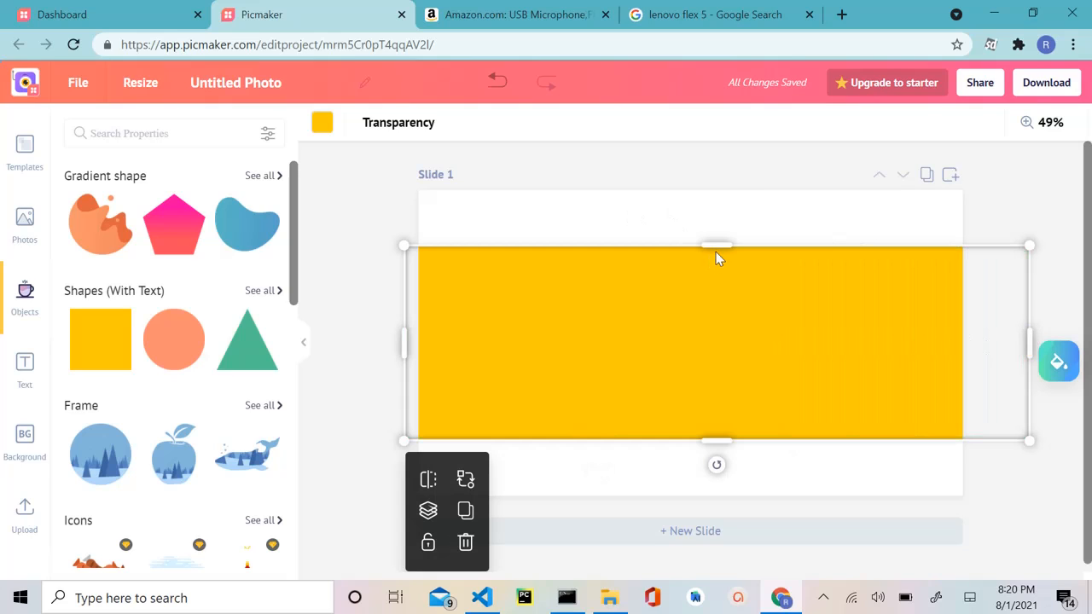
left_click_drag(718, 250, 725, 99)
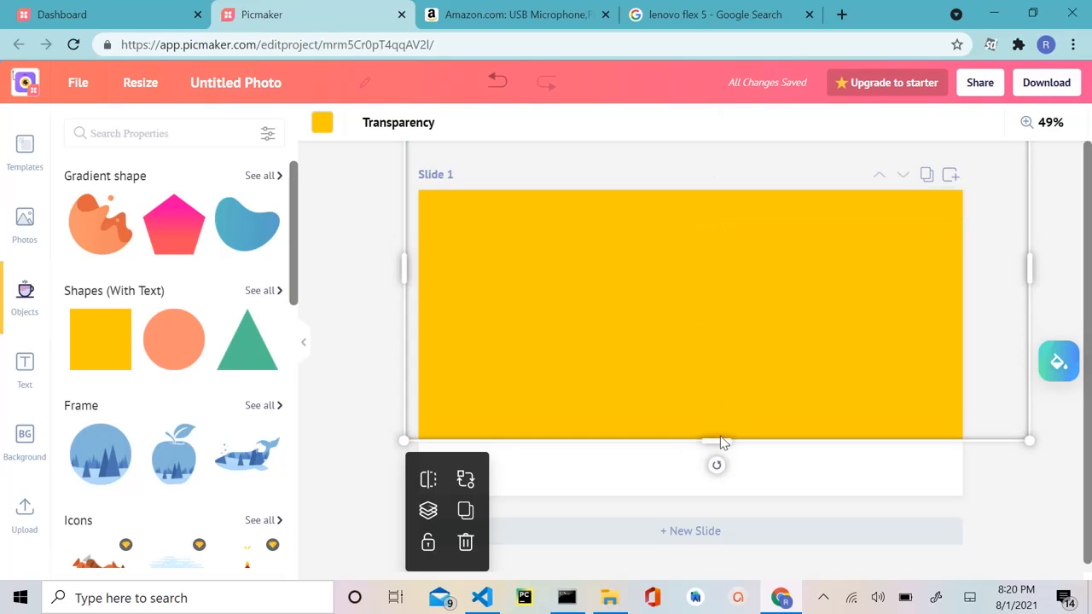
left_click_drag(721, 442, 708, 538)
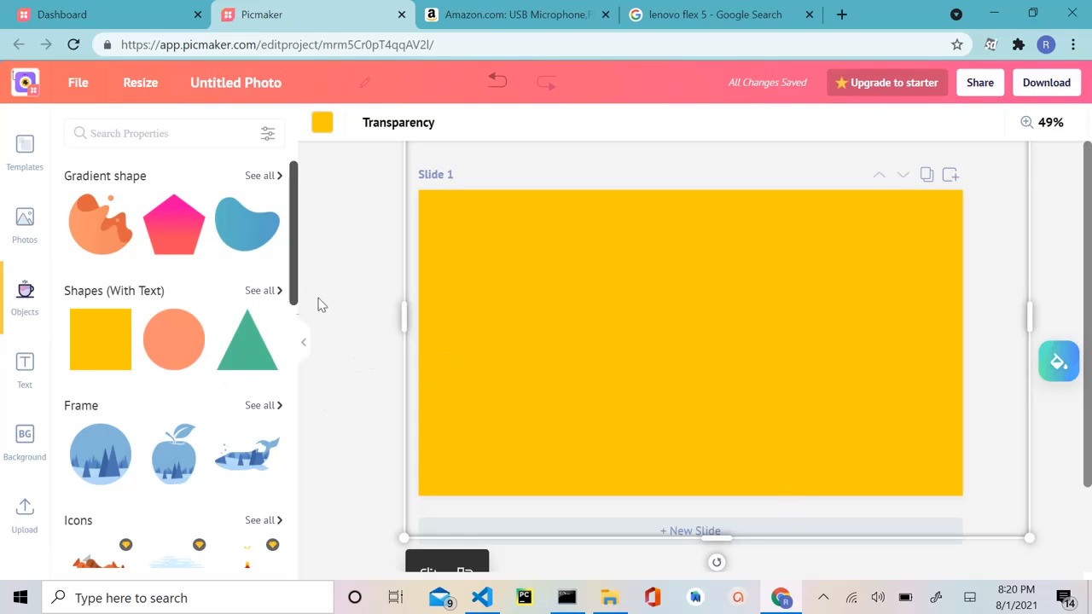
- Recolour the slide-covering square to a custom bright orange, fc670b
left_click(322, 125)
left_click(175, 344)
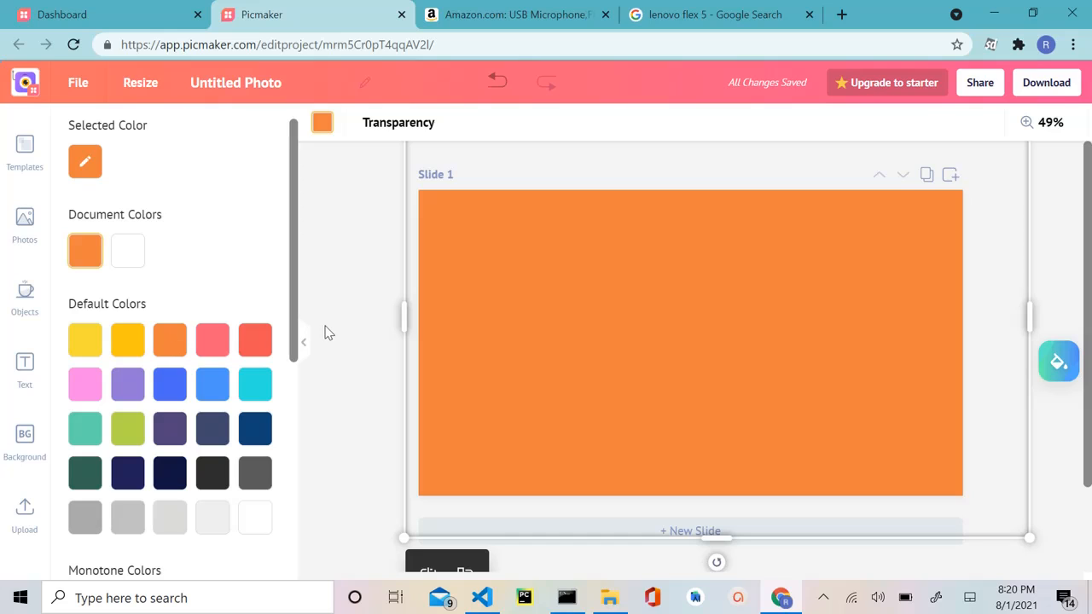
left_click(83, 176)
left_click_drag(205, 205, 254, 191)
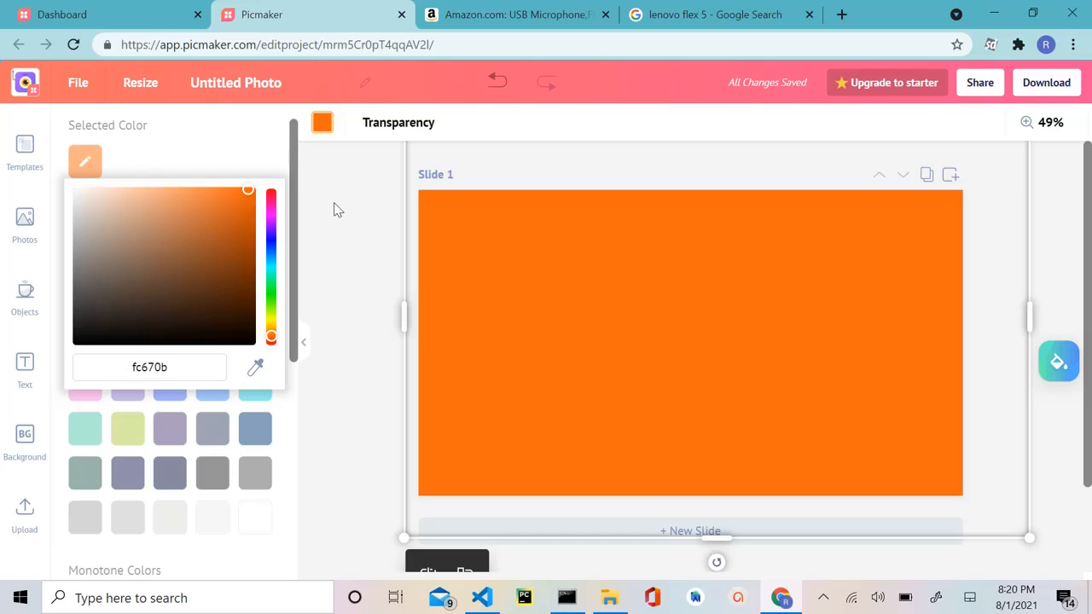
- Add a second square shape and stretch it into a large rectangle that leaves an orange border around the slide
left_click(337, 209)
left_click(111, 356)
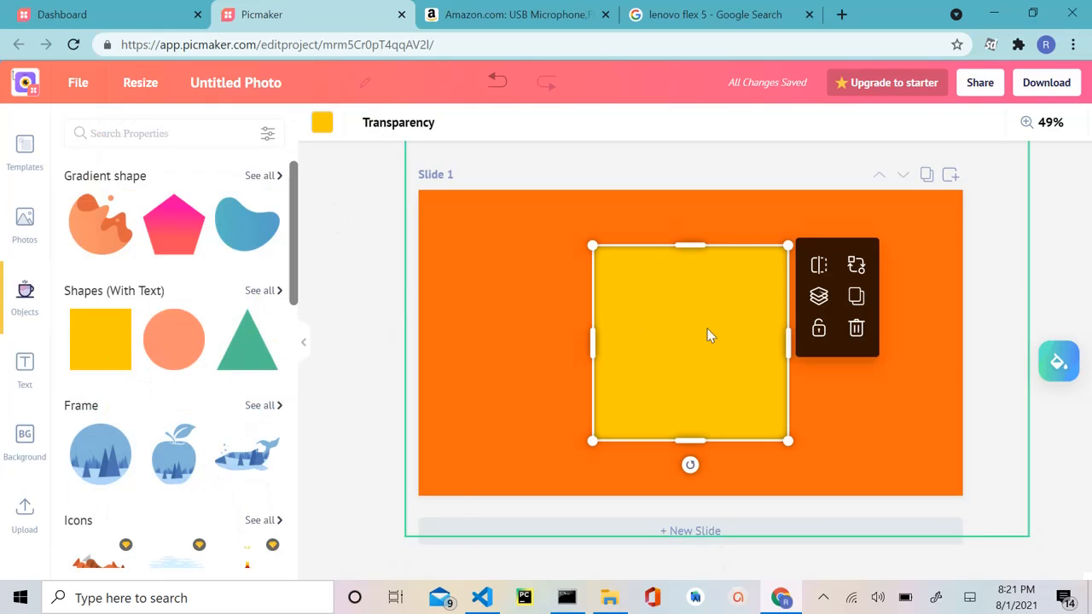
left_click_drag(587, 345, 472, 342)
left_click_drag(788, 341, 911, 341)
left_click_drag(691, 245, 689, 218)
left_click_drag(687, 440, 687, 466)
left_click_drag(595, 324, 593, 324)
left_click_drag(470, 340, 456, 340)
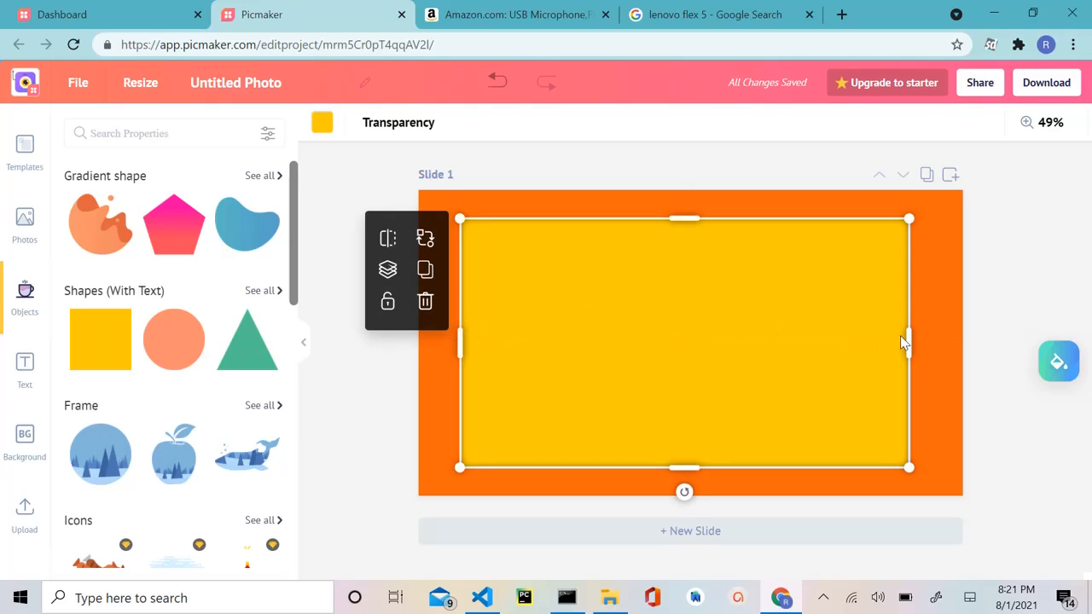
left_click_drag(905, 341, 916, 338)
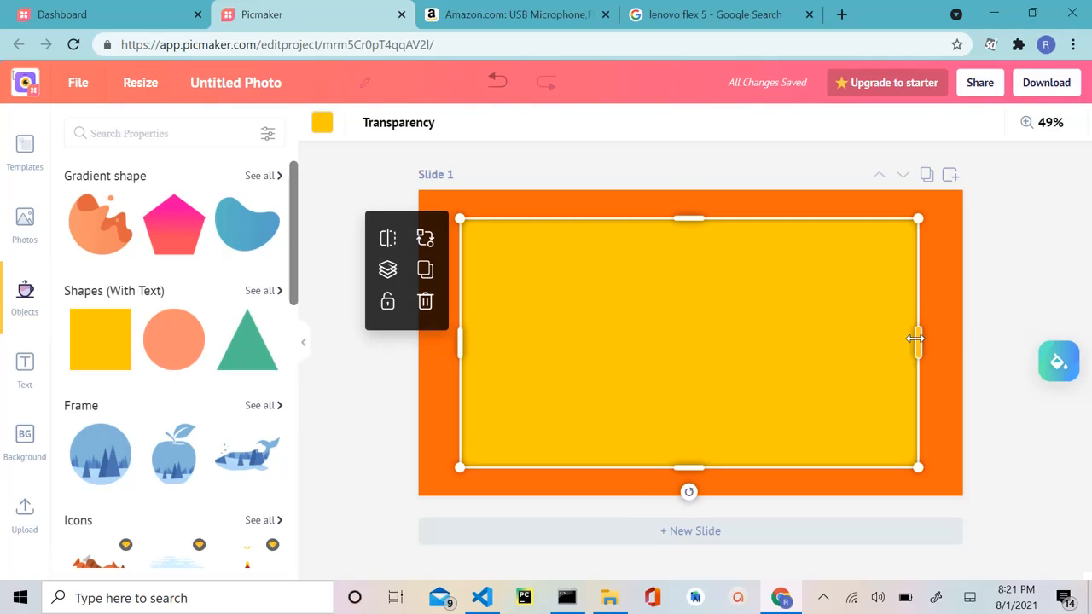
- Recolour the inner rectangle to the royal blue from the default colours
left_click(321, 123)
left_click(181, 380)
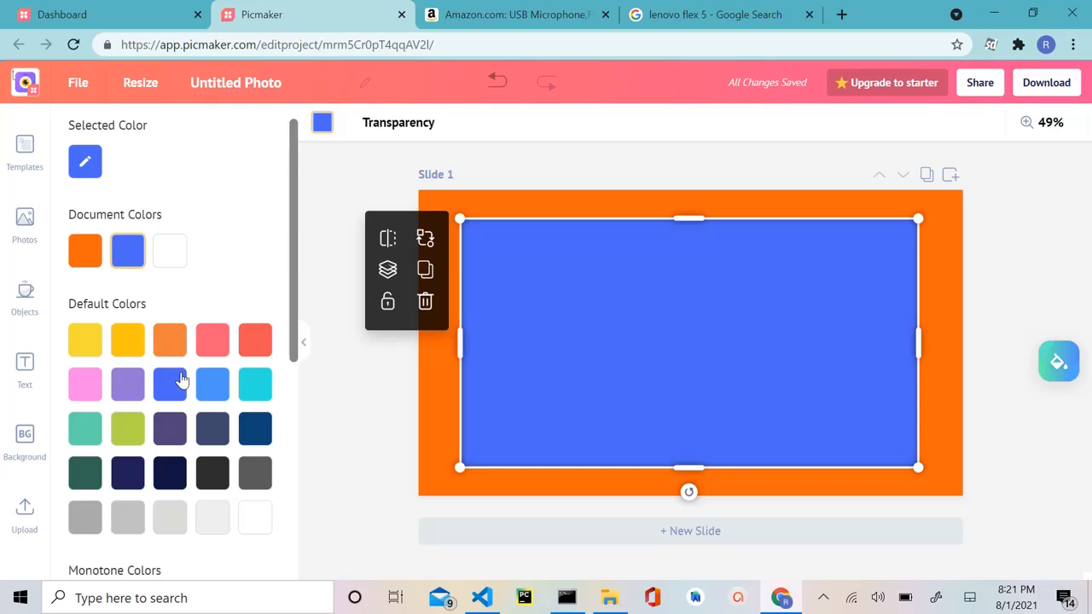
left_click(341, 354)
left_click(640, 426)
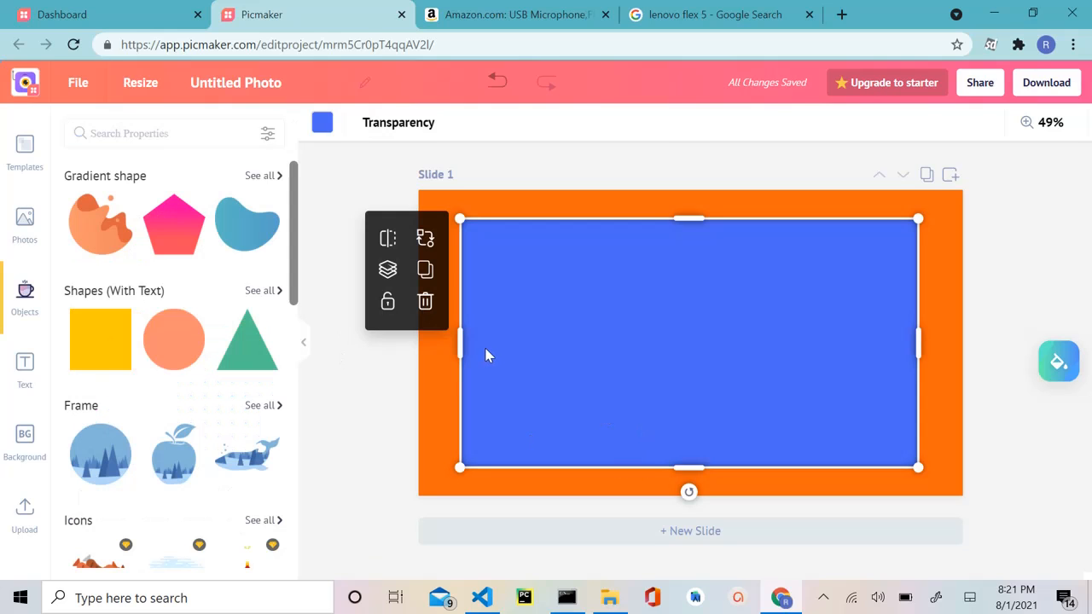
- Cycle through the automatic colour combinations for the whole design, stopping at a light orange border with a light blue centre
left_click(442, 392)
left_click(323, 128)
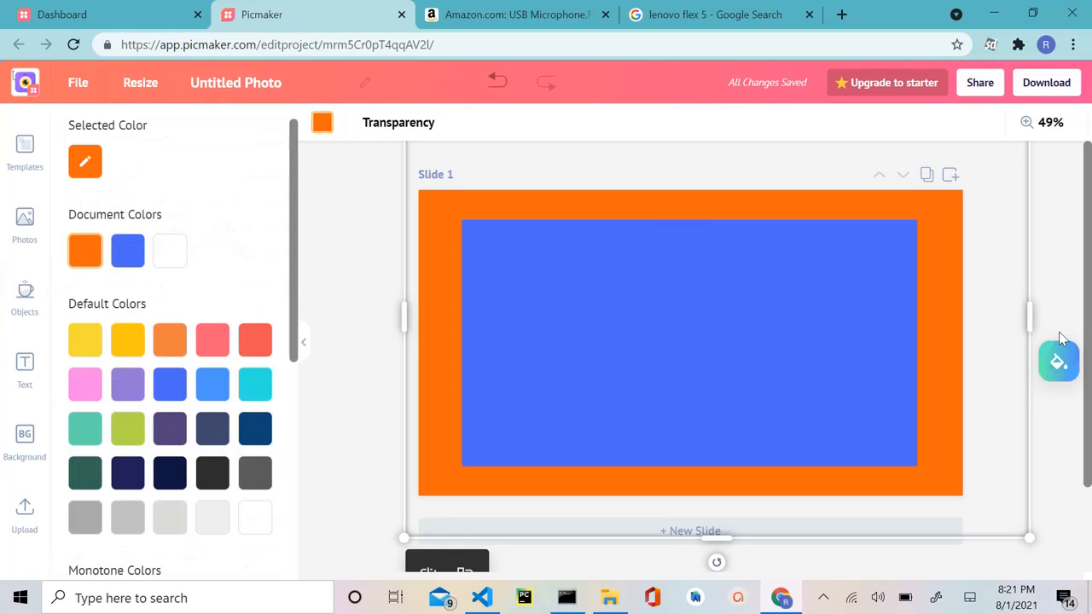
left_click(1058, 362)
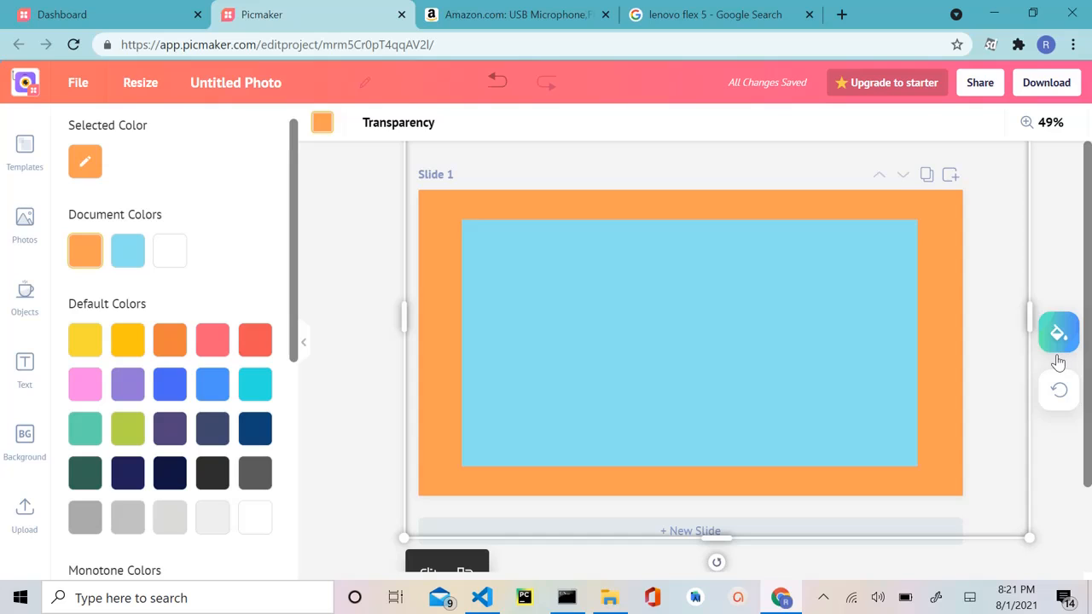
left_click(1058, 362)
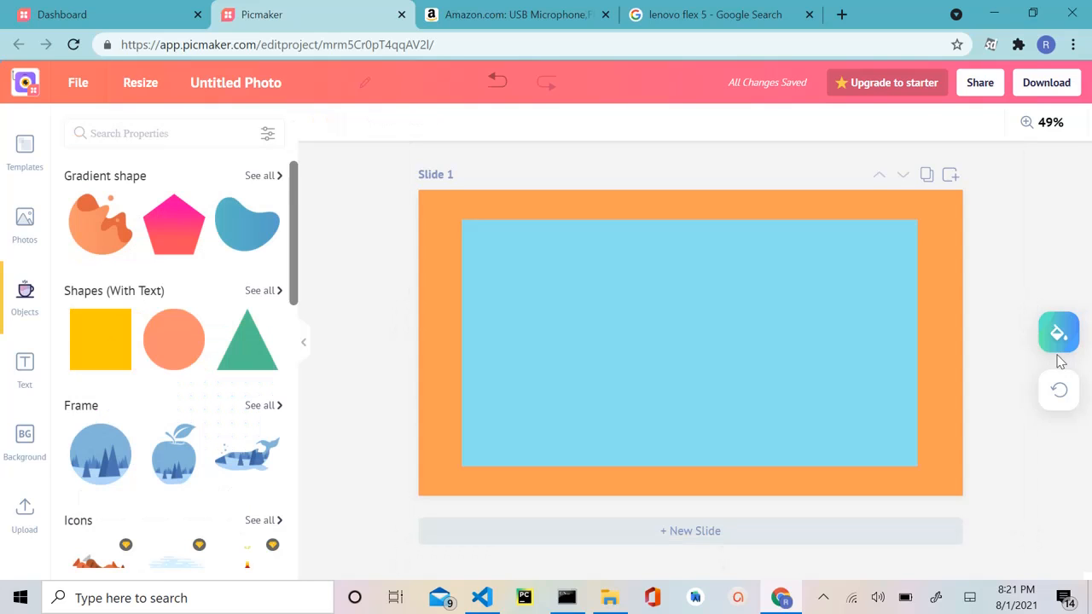
left_click(1058, 335)
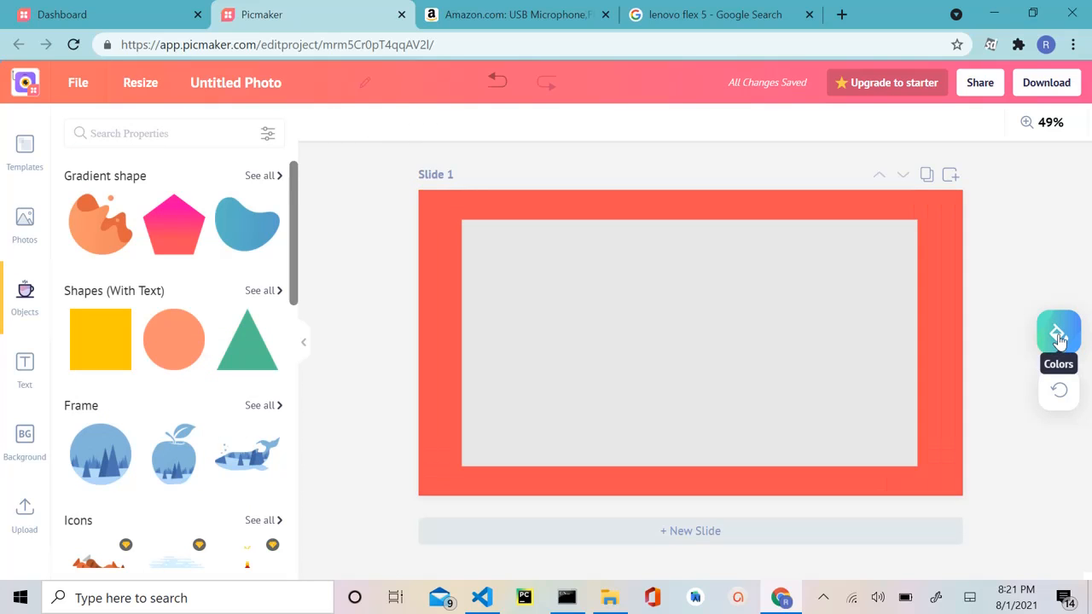
left_click(1058, 334)
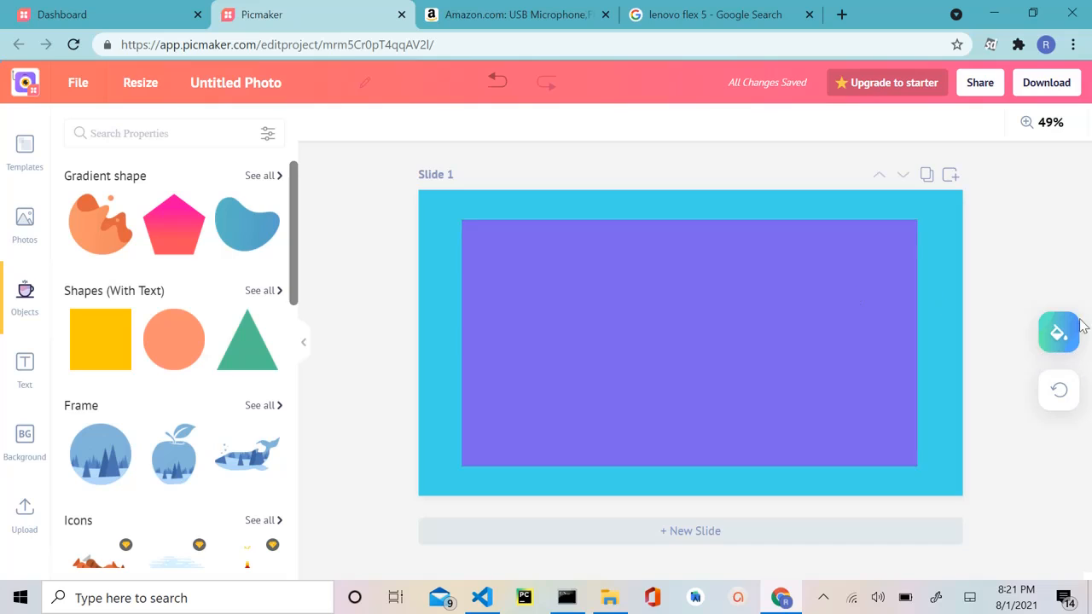
left_click(1056, 338)
left_click(1055, 337)
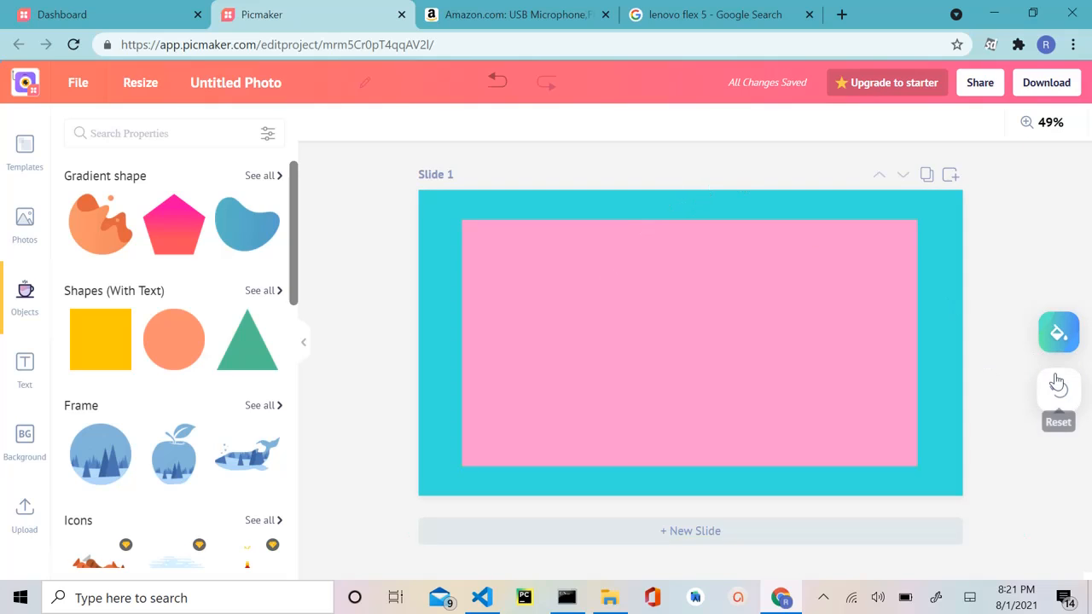
left_click(1058, 336)
left_click(1058, 339)
left_click(1058, 338)
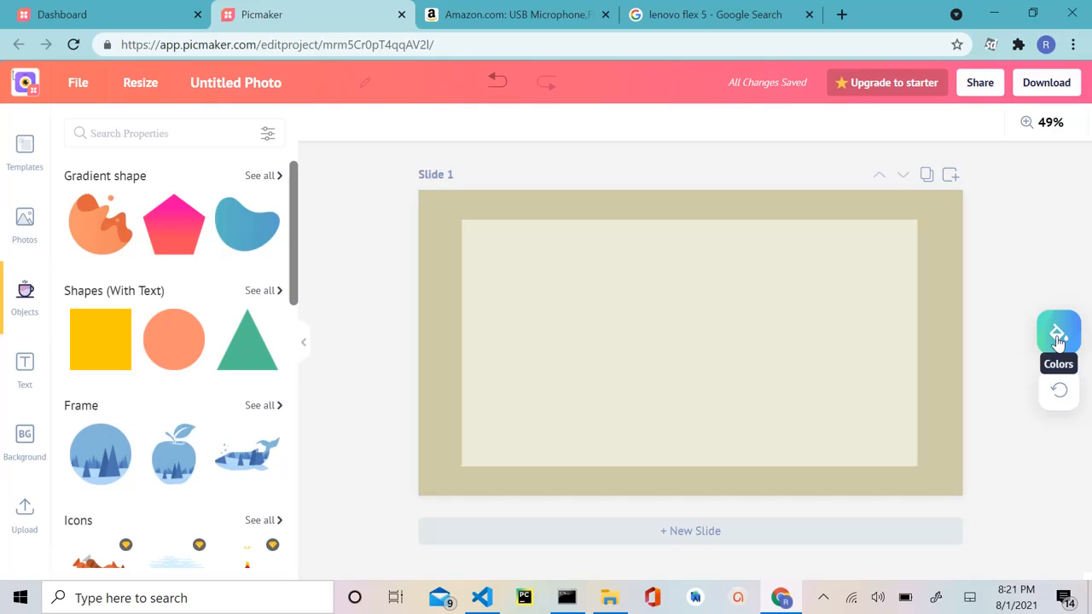
left_click(1058, 338)
left_click(1058, 338)
left_click(1058, 339)
left_click(1058, 339)
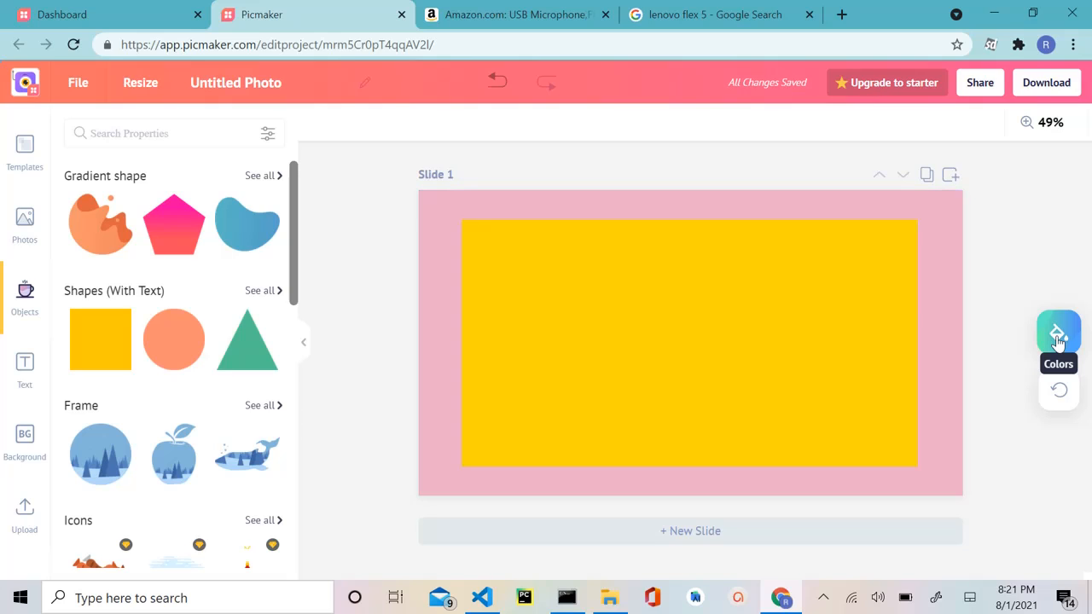
left_click(1058, 339)
left_click(1058, 339)
left_click(1058, 339)
left_click(1058, 339)
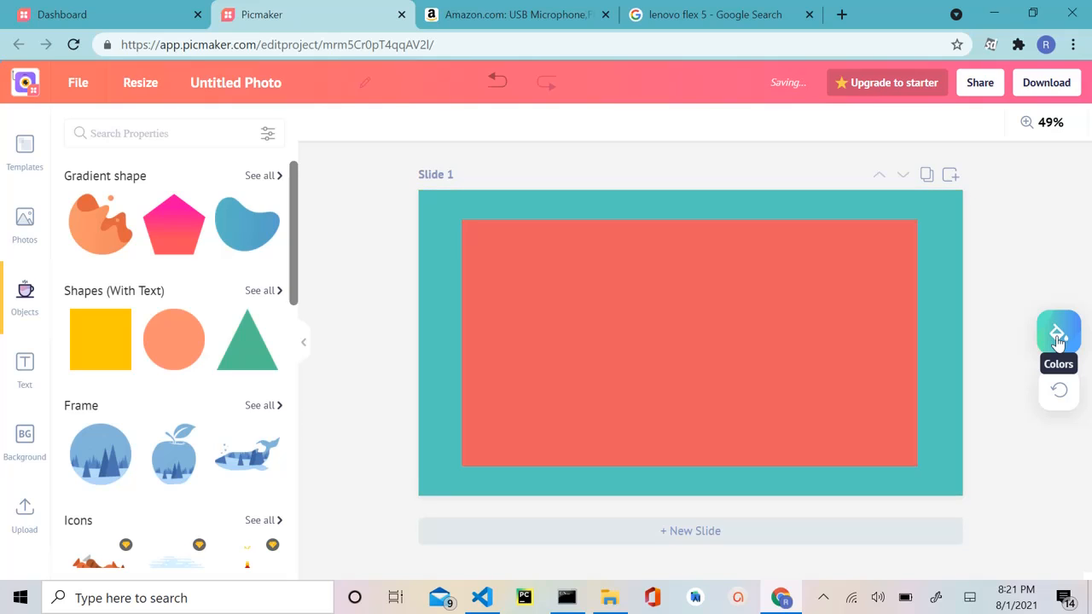
left_click(1058, 339)
left_click(1058, 338)
left_click(1058, 339)
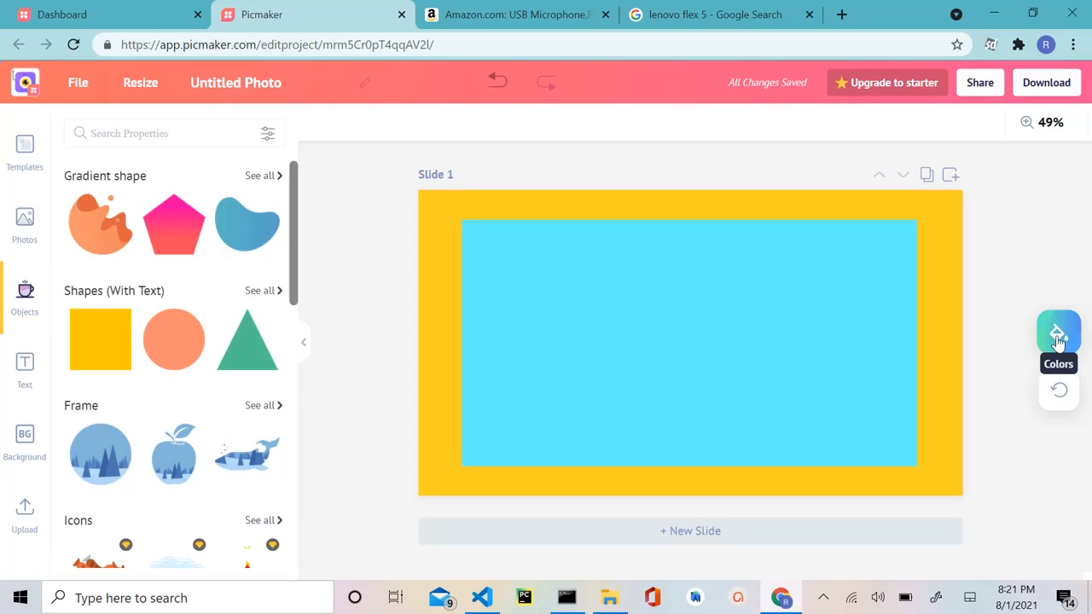
left_click(1060, 335)
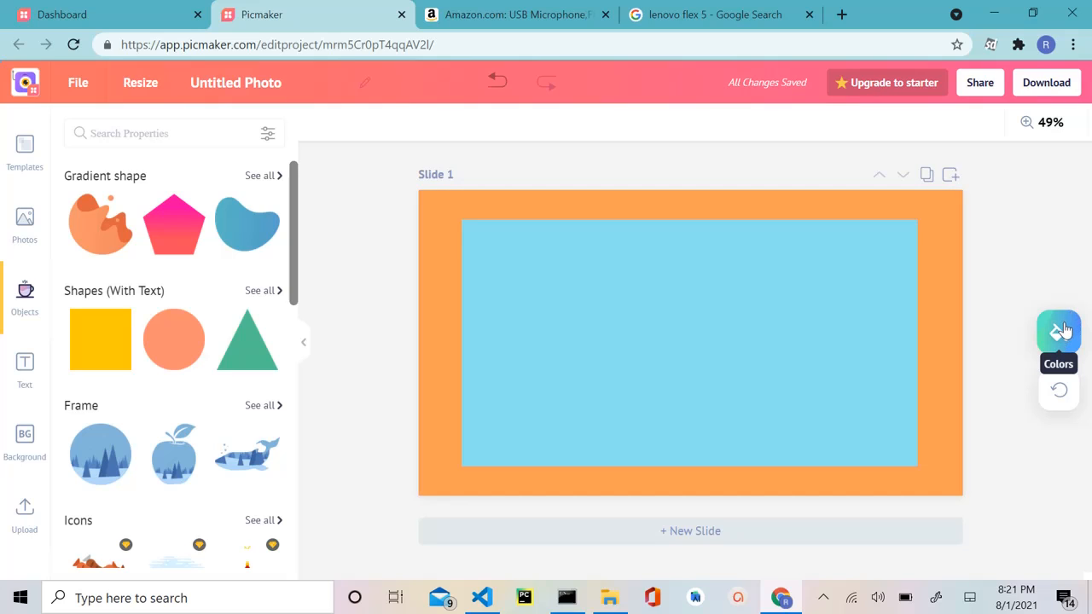
- Recolour the inner rectangle to the brighter sky blue from the default colours
left_click(634, 328)
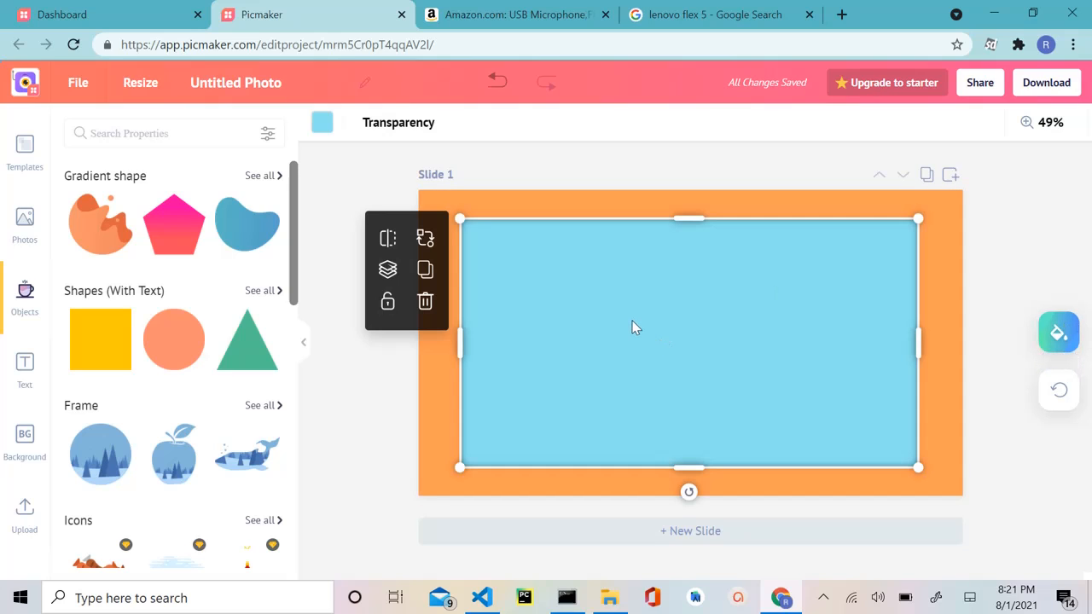
left_click(322, 125)
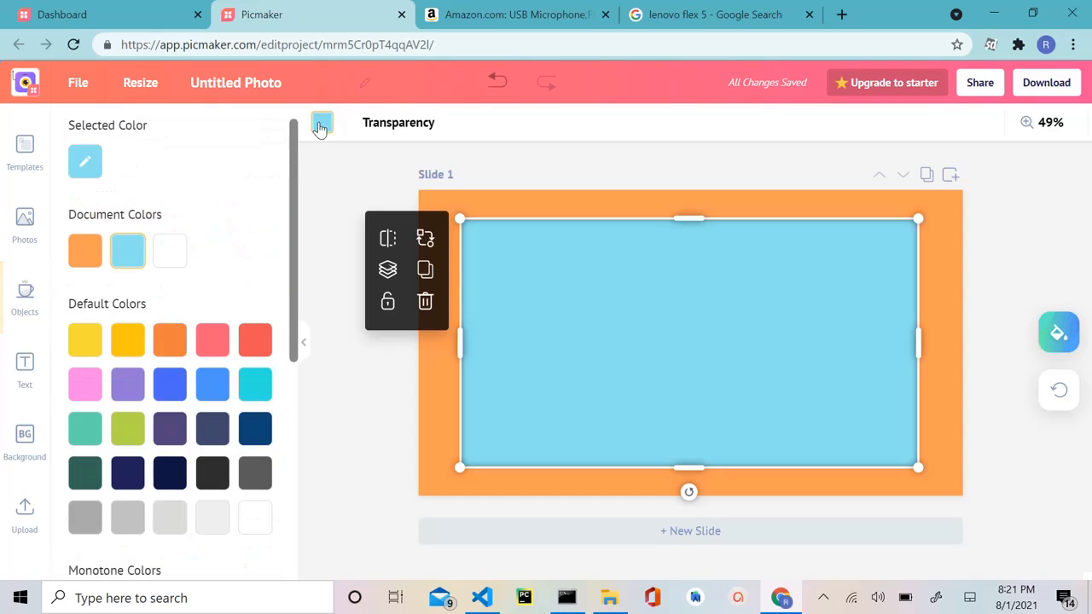
left_click(220, 394)
left_click(312, 396)
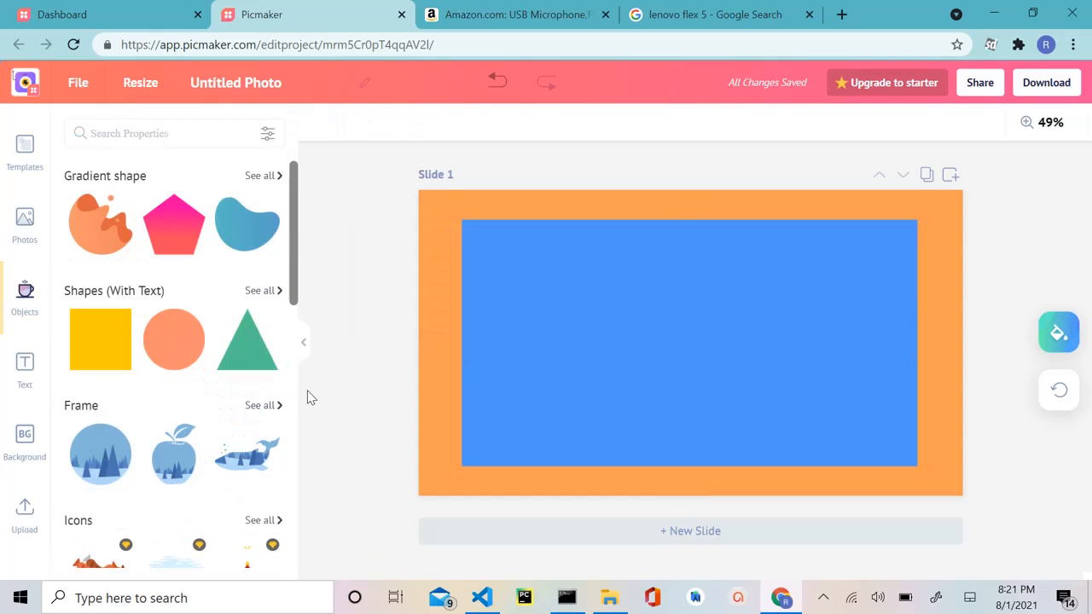
- Recolour the border square to the default orange and adjust it to a more saturated custom orange
left_click(441, 392)
left_click(324, 126)
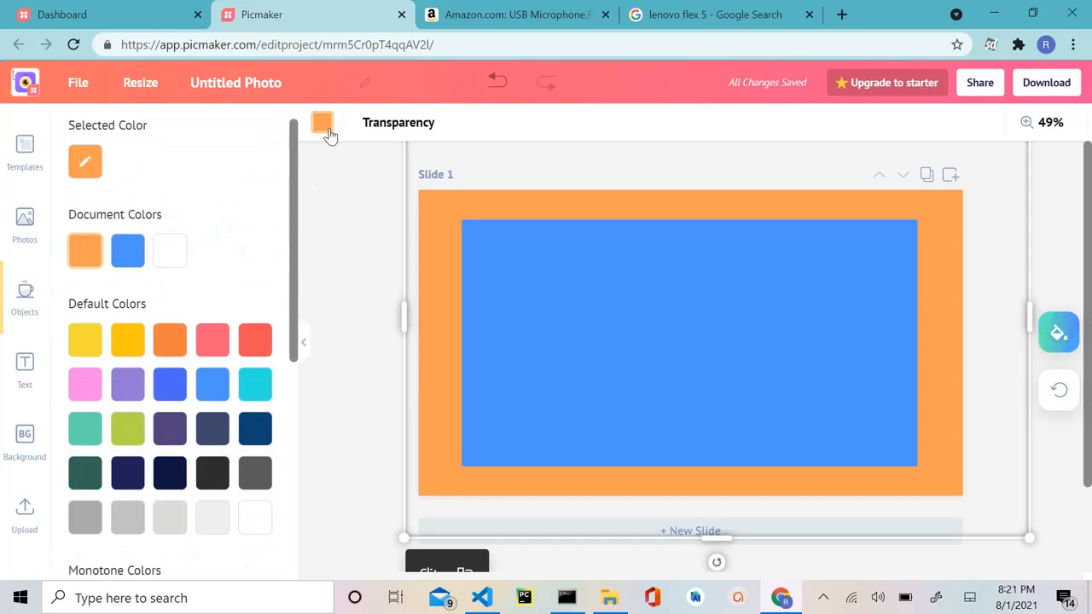
left_click(171, 351)
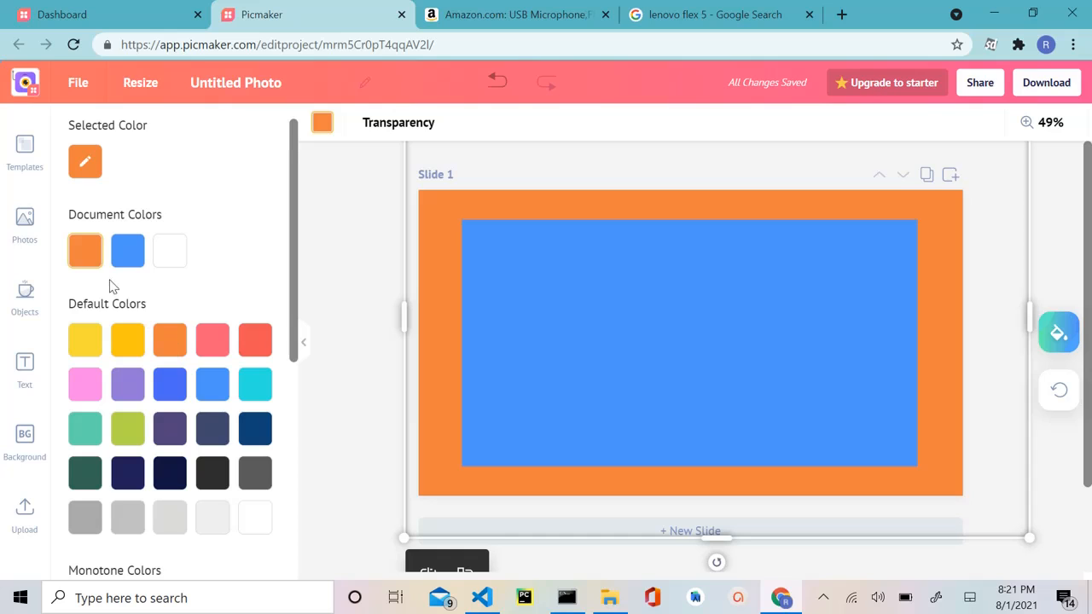
left_click(88, 160)
left_click_drag(207, 196, 229, 196)
left_click(353, 222)
- Add a circle shape and move it over the lower-left corner of the slide
left_click(690, 375)
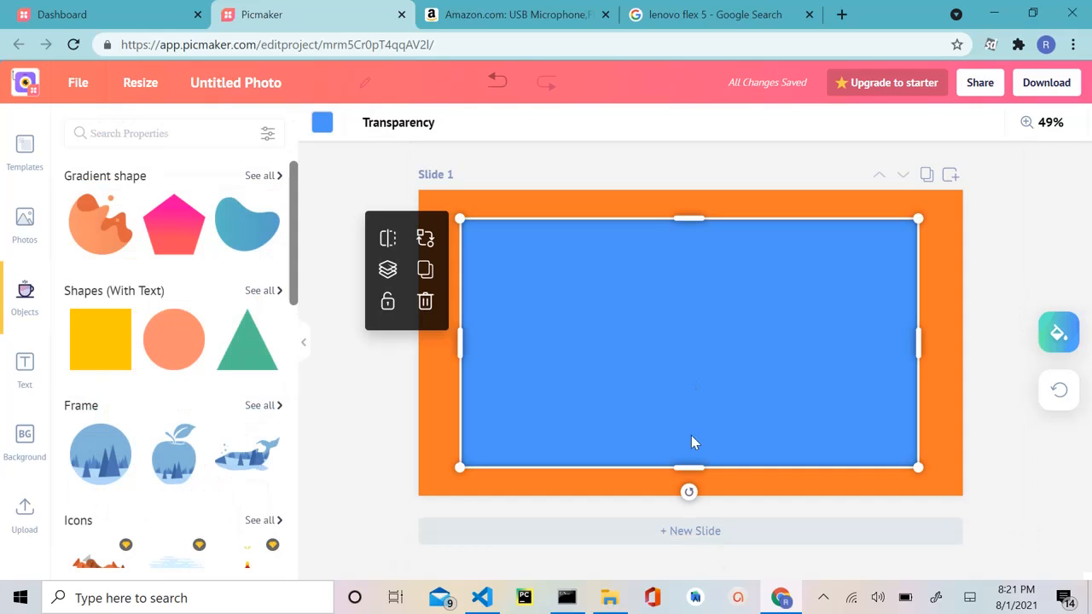
left_click(170, 340)
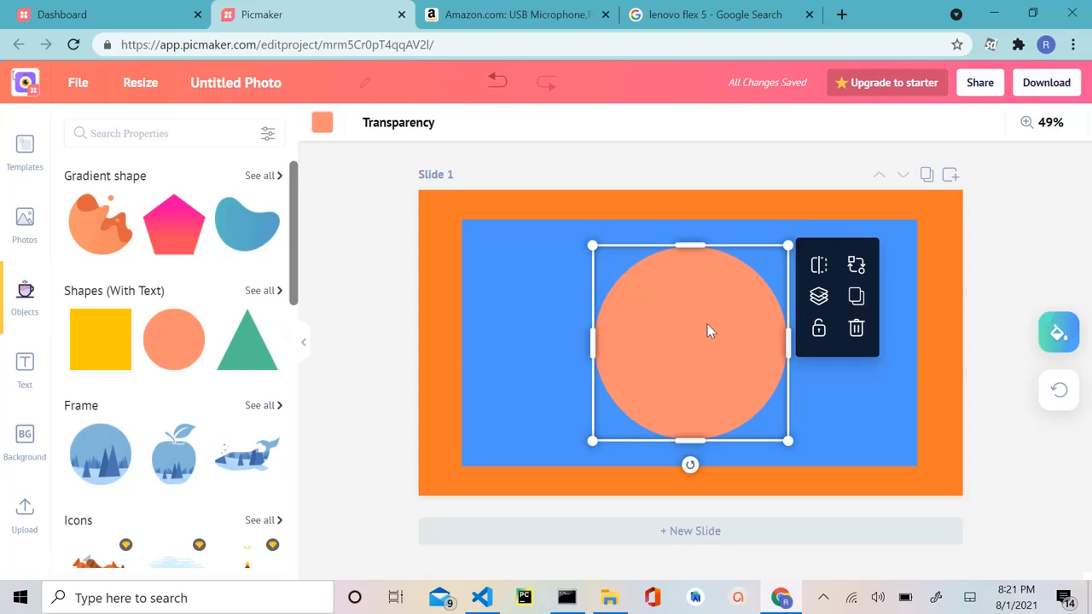
left_click_drag(701, 300, 472, 400)
- Recolour the corner circle with the document's blue
left_click(322, 122)
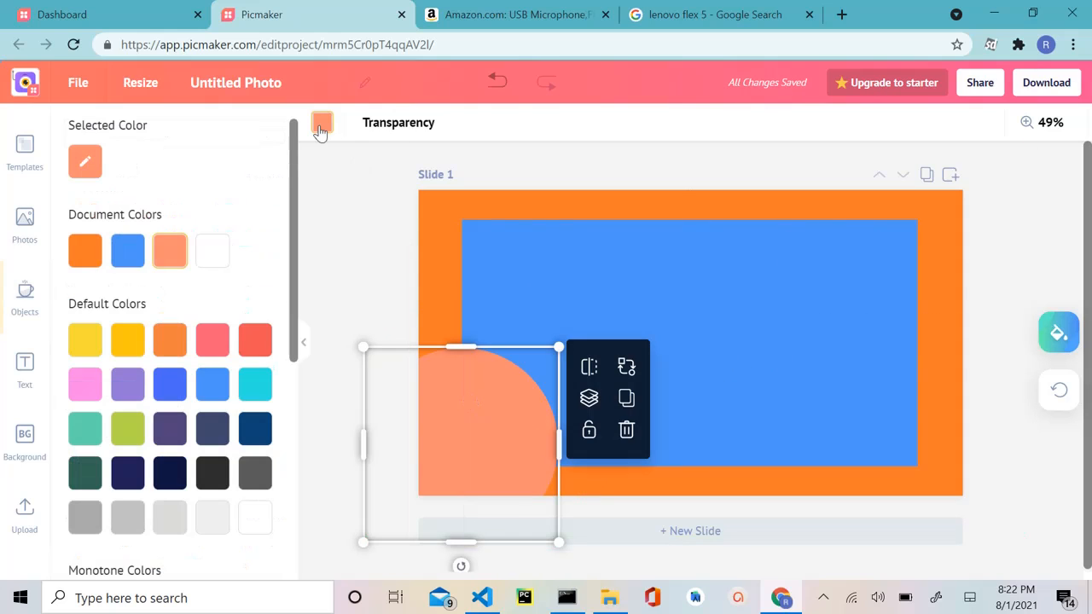
left_click(127, 260)
left_click(331, 274)
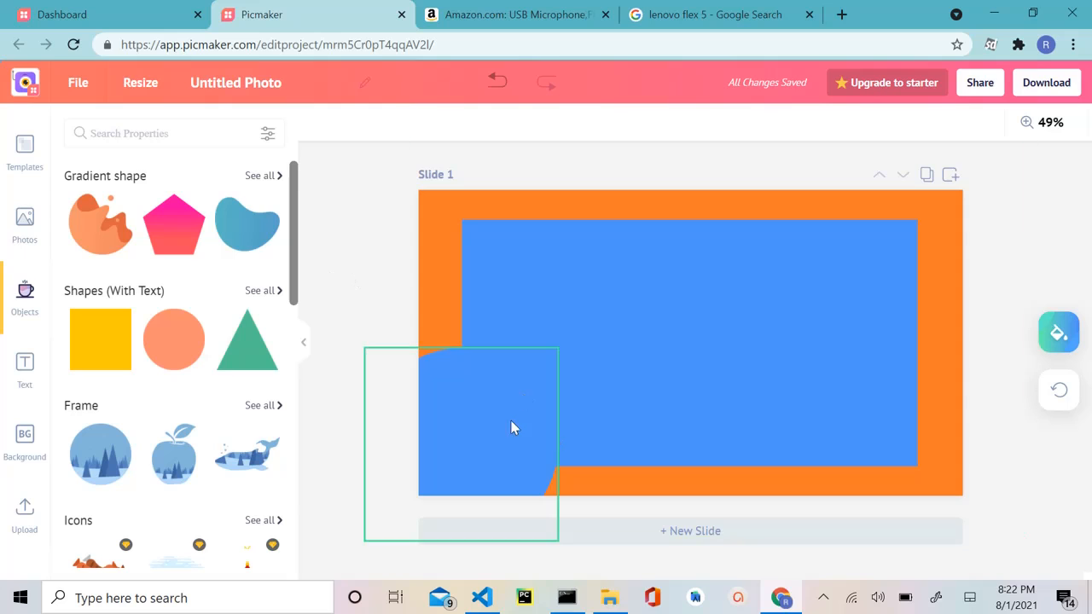
- Shrink the circle and reposition it so it partly overhangs the slide's lower-left corner
mouse_move(502, 424)
left_mouse_down()
mouse_move(556, 370)
mouse_move(520, 419)
left_mouse_up()
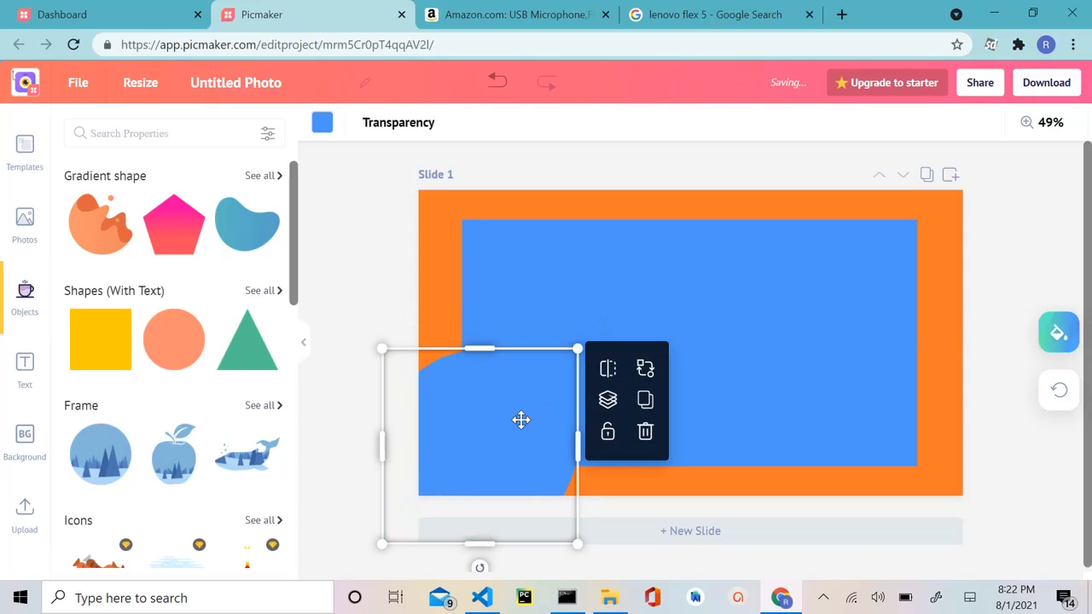
left_click_drag(578, 544, 539, 520)
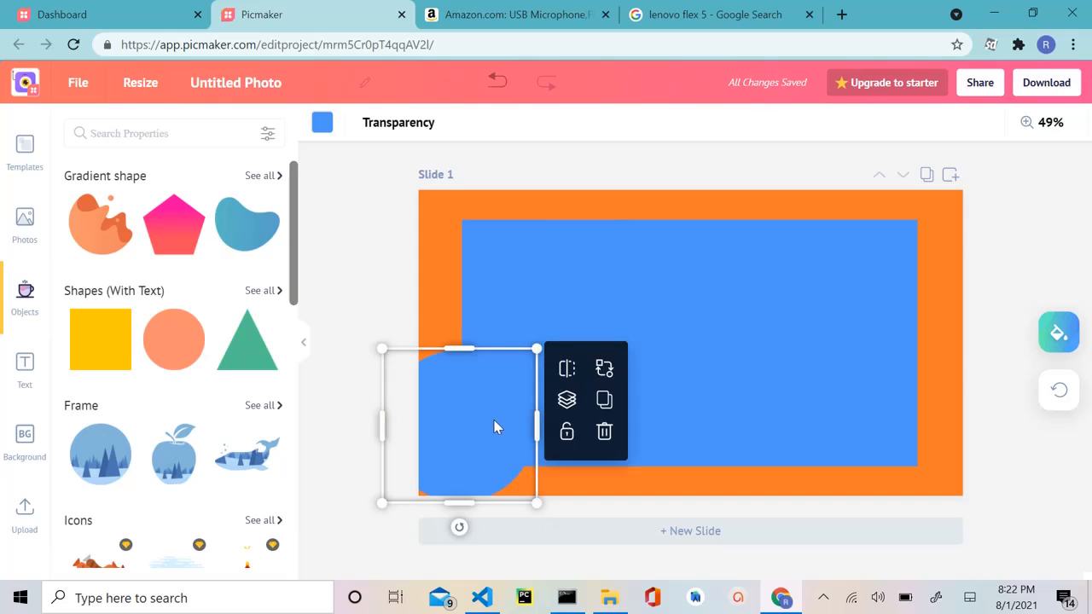
left_click_drag(497, 427, 492, 453)
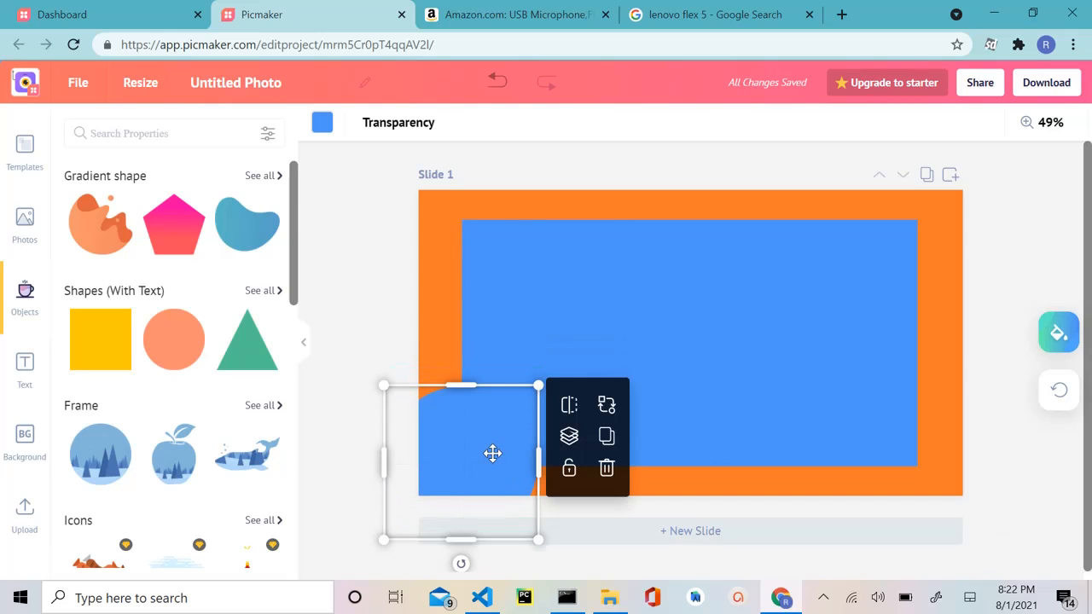
- Recolour the corner circle to the border's exact orange from the document colours
left_click(322, 124)
left_click(170, 339)
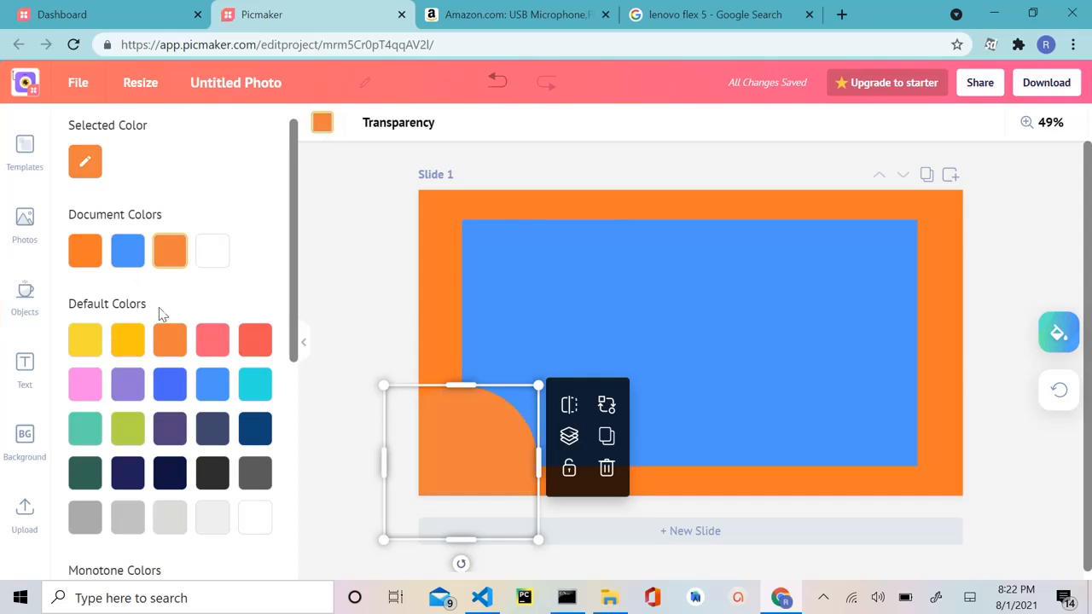
left_click(331, 267)
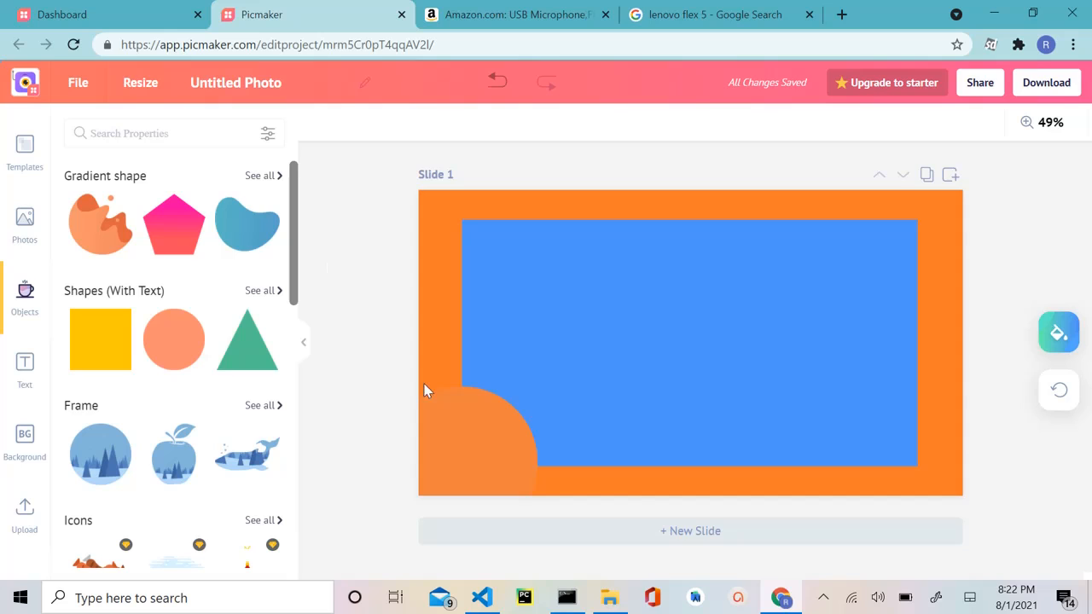
left_click(478, 440)
left_click(322, 122)
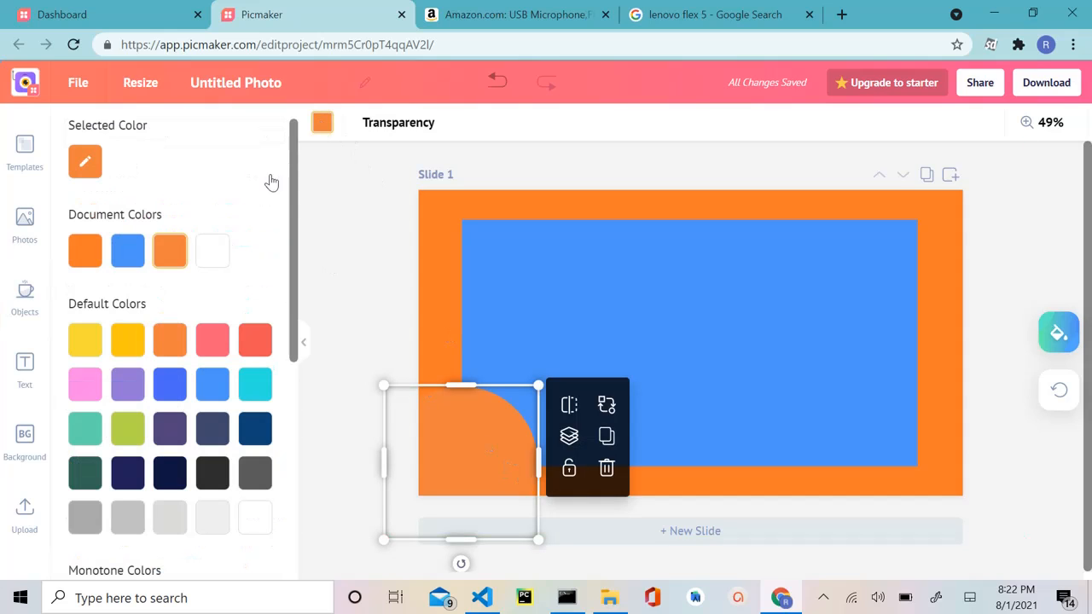
left_click(72, 257)
left_click(358, 292)
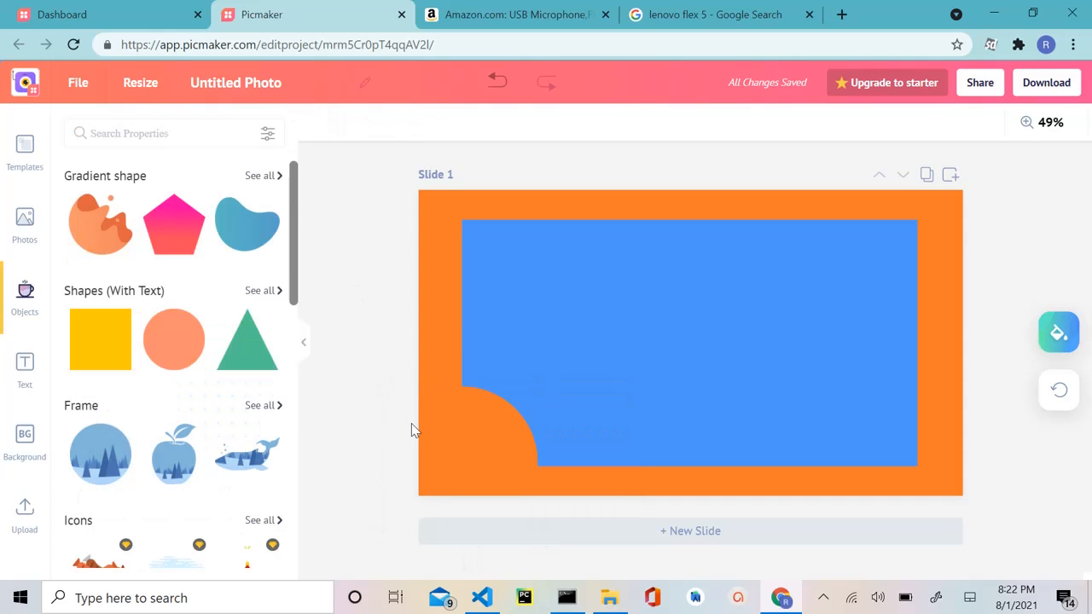
- Add the "LOOK INSIDE! / STEVE JOBS" text template to the slide and select its red label
left_click(25, 365)
scroll(154, 354, "down", 10)
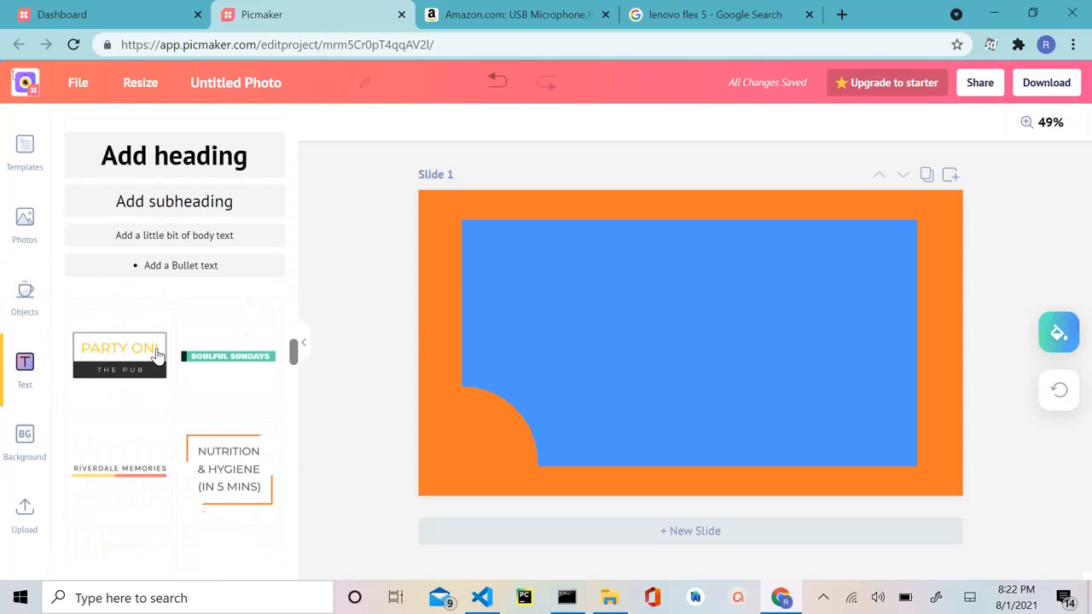
scroll(157, 356, "down", 3)
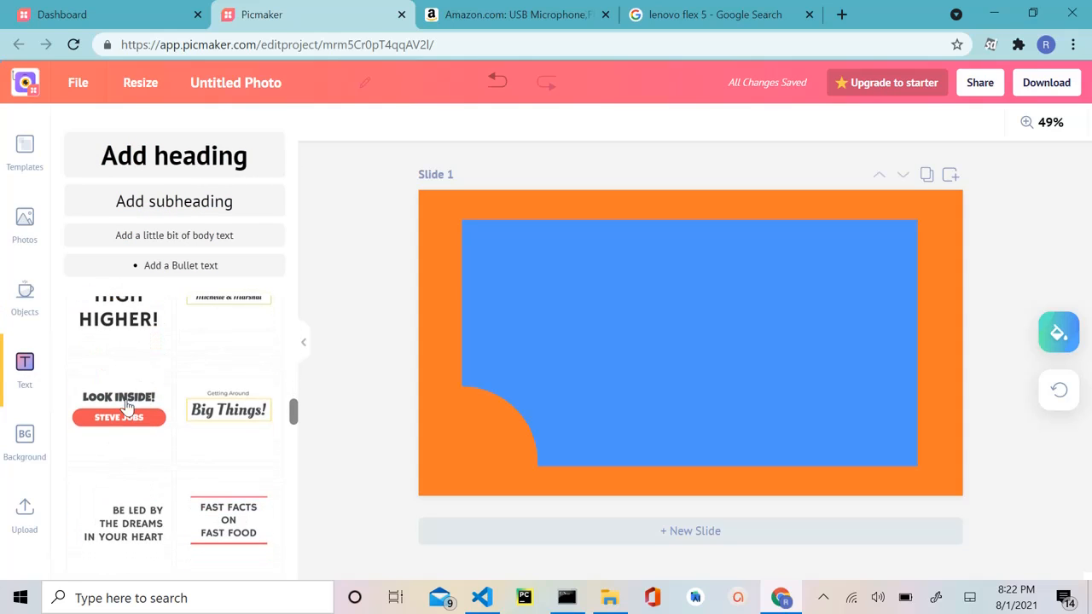
left_click(126, 407)
left_click(685, 367)
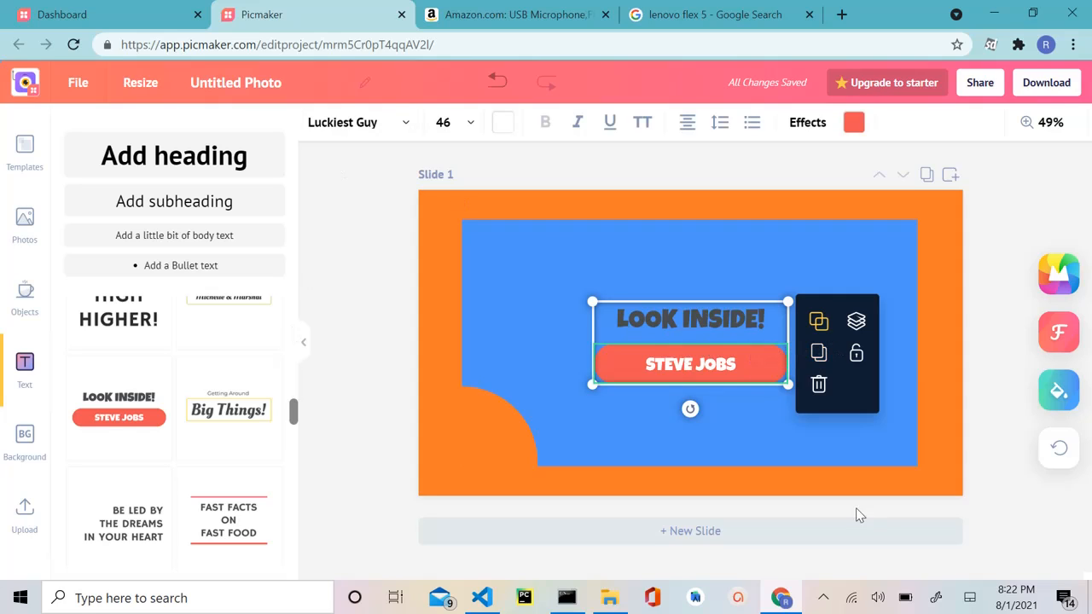
- Ungroup the text template and delete its red "STEVE JOBS" label, keeping only the "LOOK INSIDE!" text
left_click(819, 321)
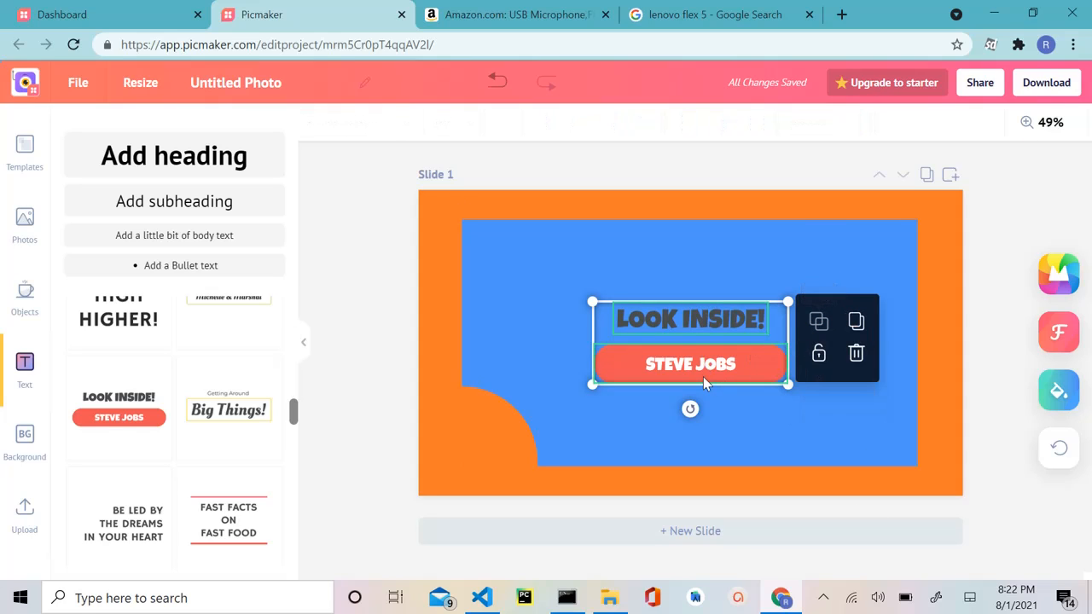
left_click(1012, 304)
left_click(713, 365)
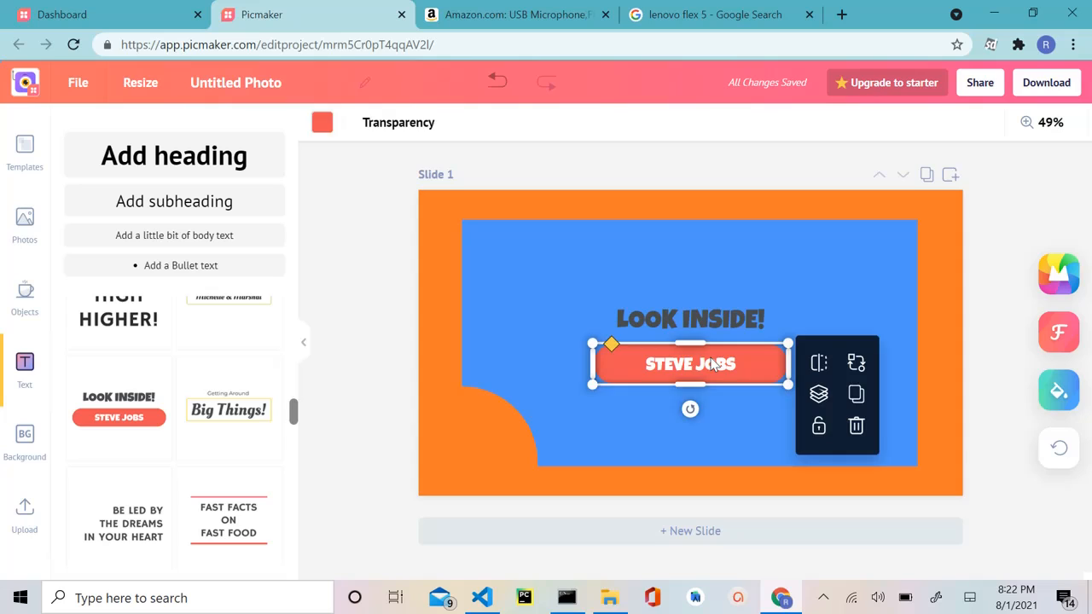
key("Delete")
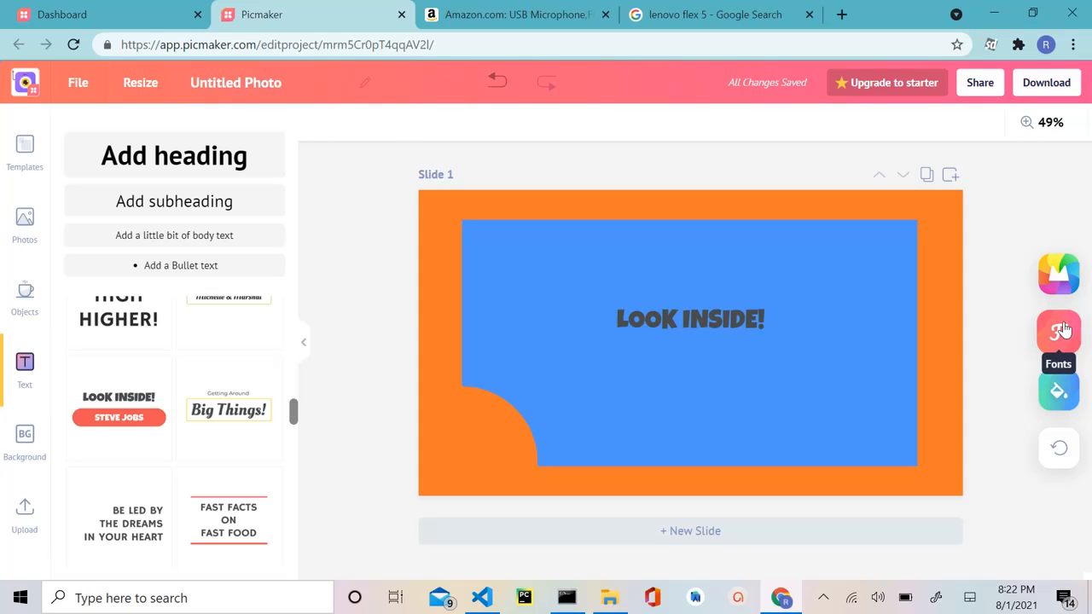
- Try several suggested fonts on the "LOOK INSIDE!" text and reset it to the original styling
left_click(1062, 330)
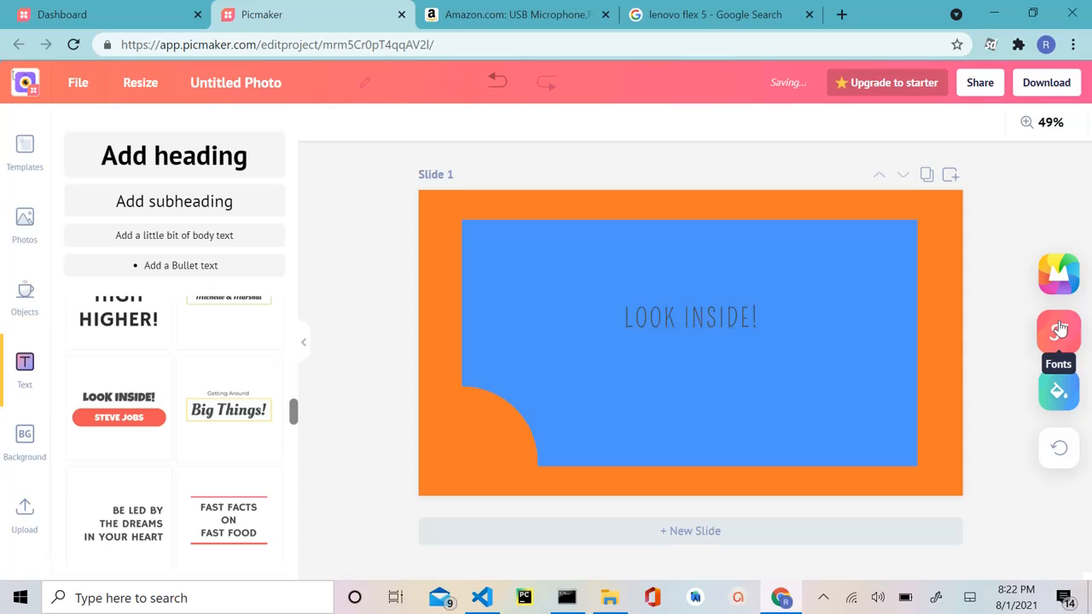
left_click(1059, 329)
left_click(1059, 329)
left_click(1059, 330)
left_click(1058, 330)
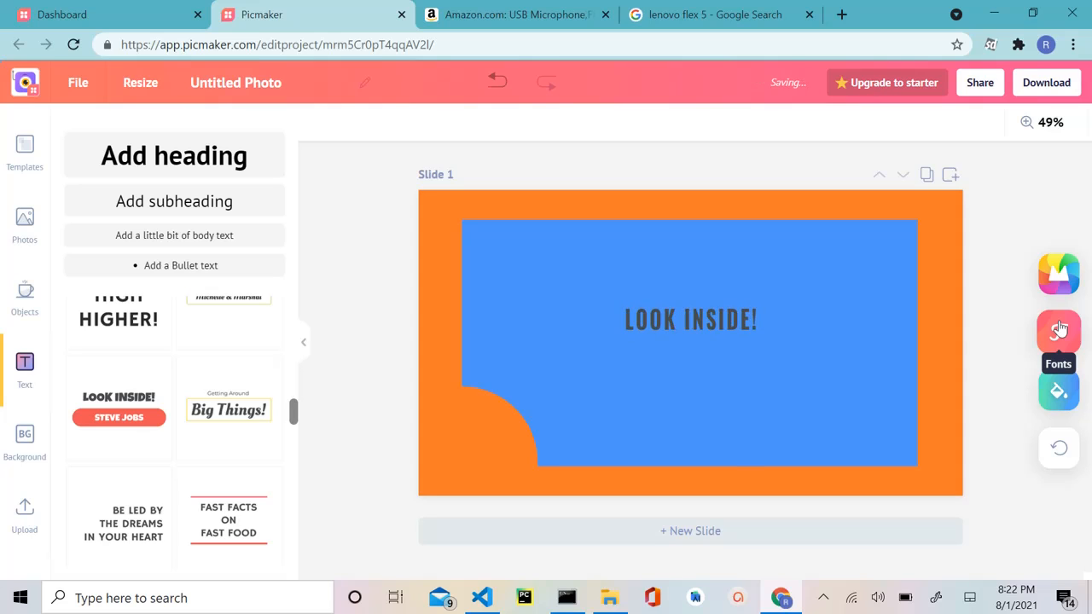
left_click(1060, 450)
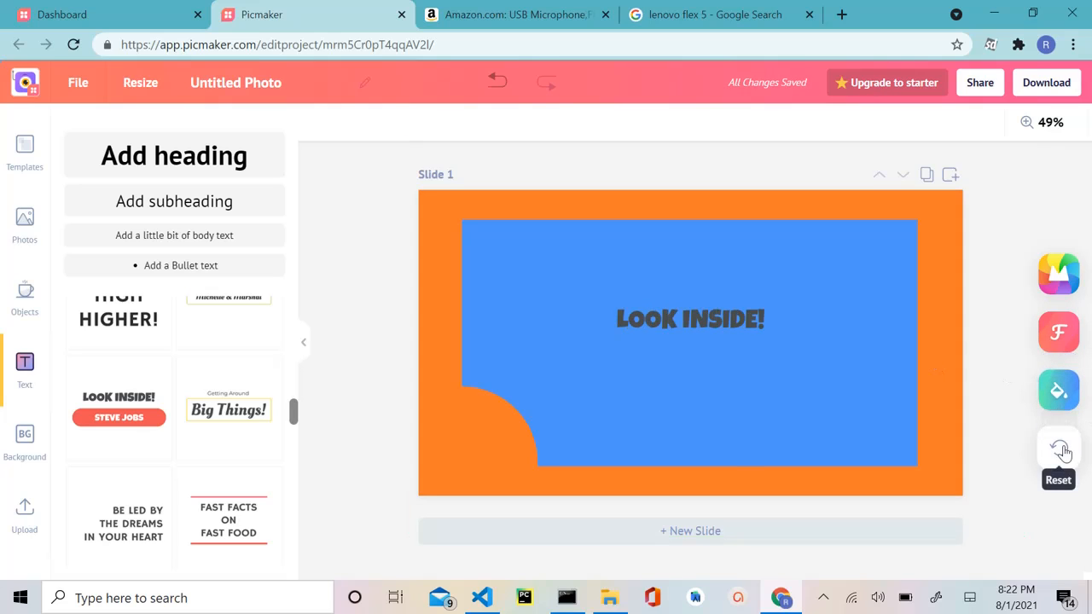
- Replace the "LOOK INSIDE!" text with "Face Recognition TUTORIAL"
left_click(695, 315)
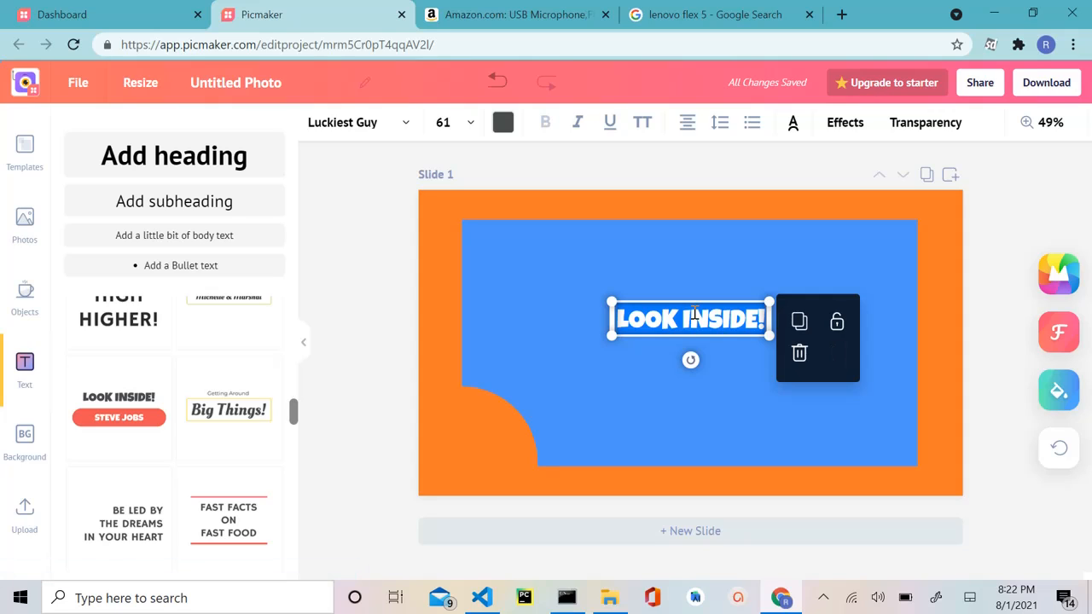
type("Face")
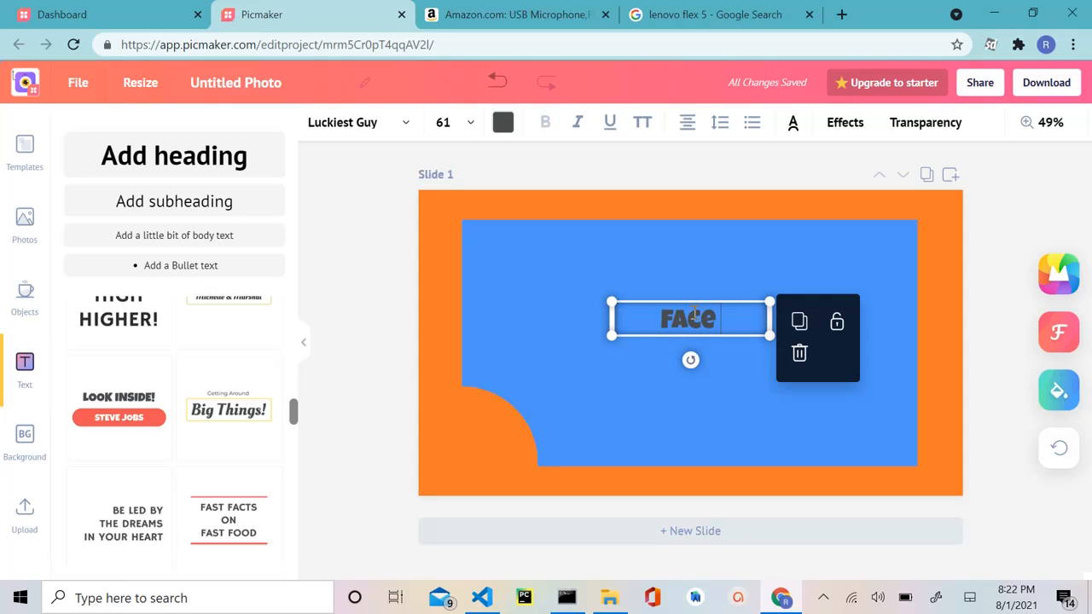
type(" Reco")
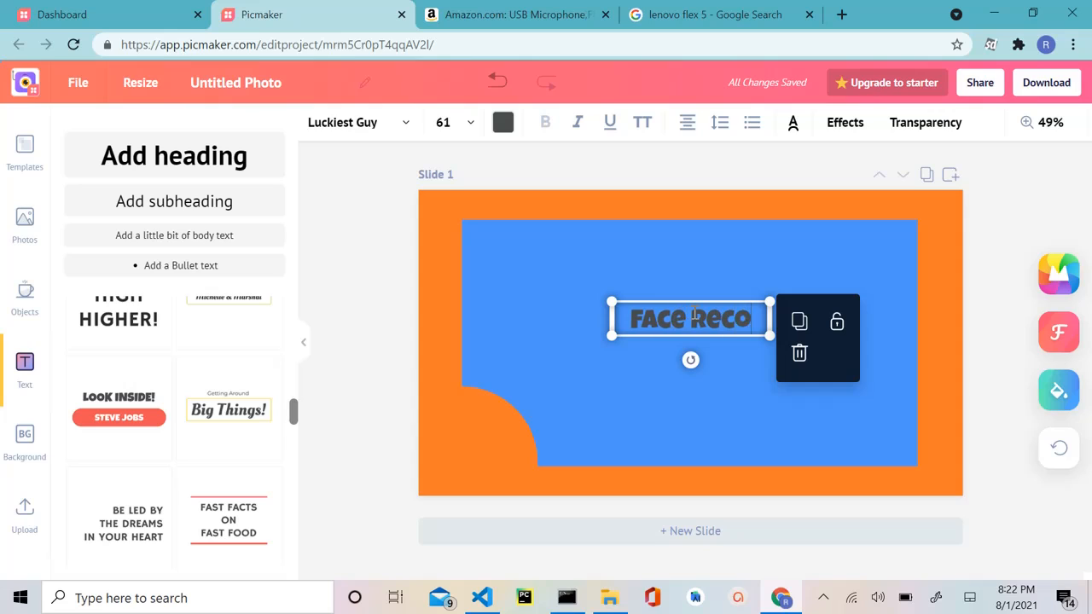
type("gnition")
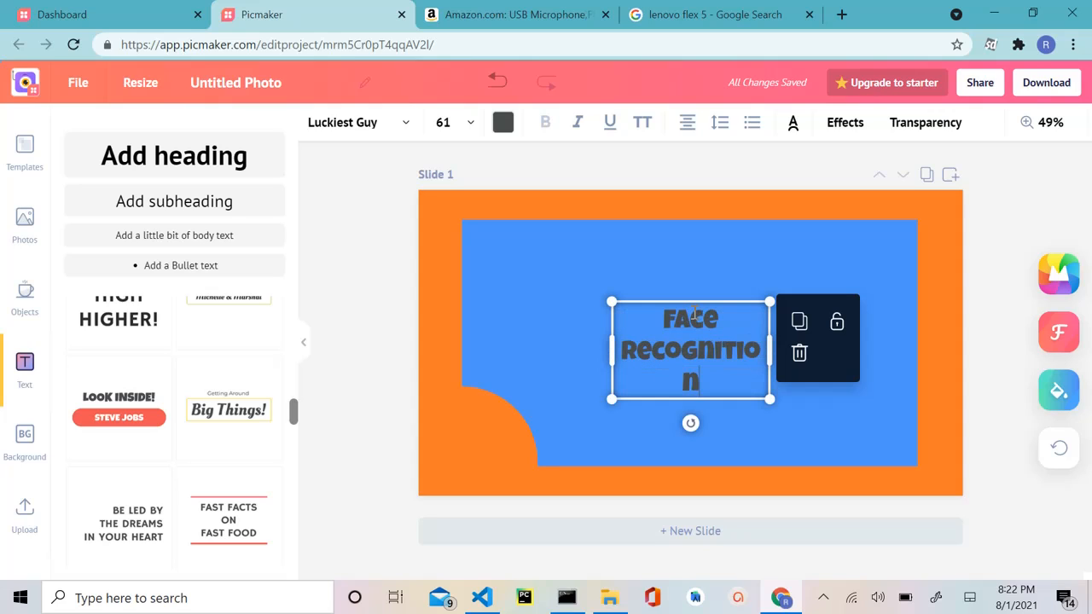
type(" Atu")
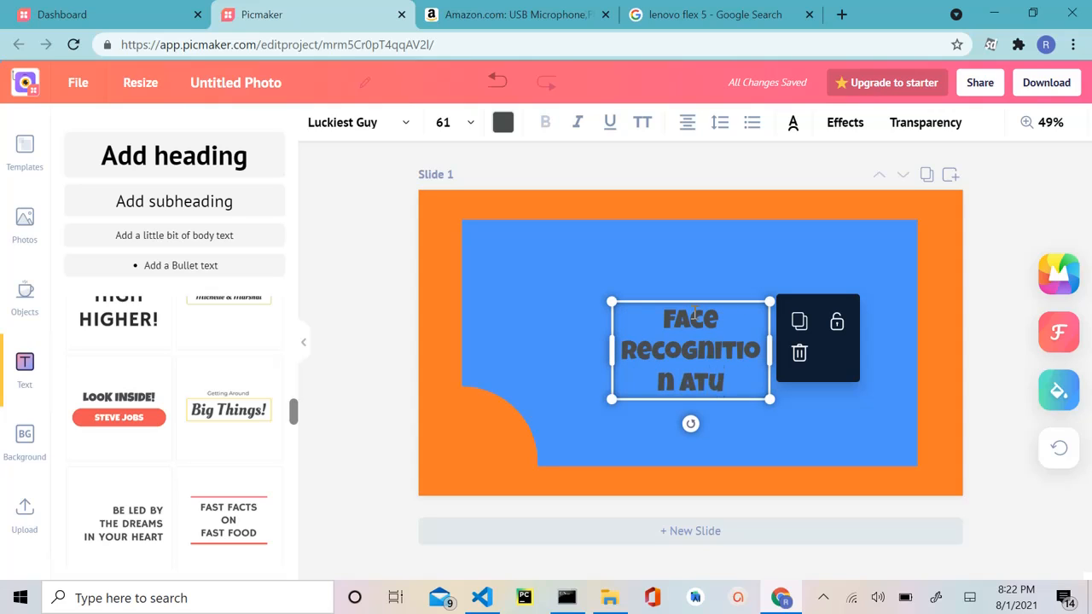
key("BackSpace")
key("BackSpace")
key("BackSpace")
key("Caps_Lock")
type("T")
key("BackSpace")
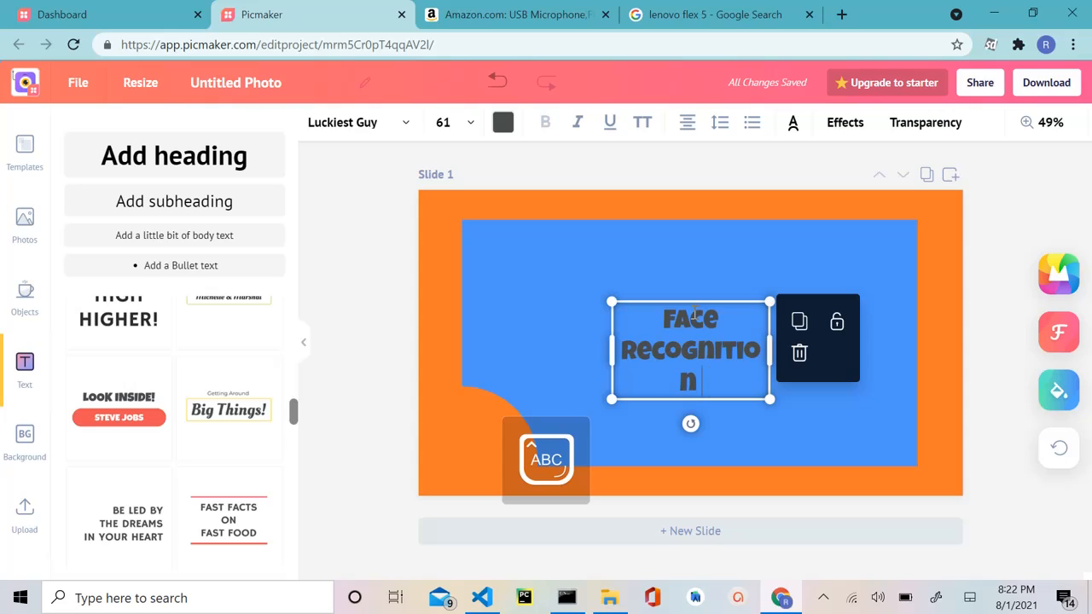
type("TUTORIAL")
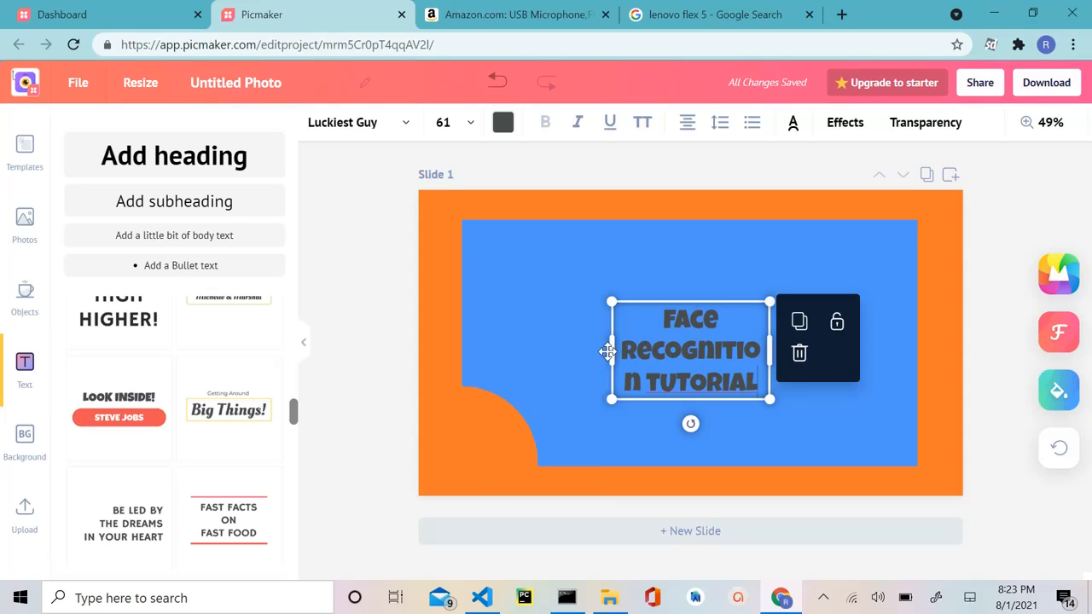
- Widen the title's text box on both sides and set its font size to 80
left_click_drag(609, 349, 501, 356)
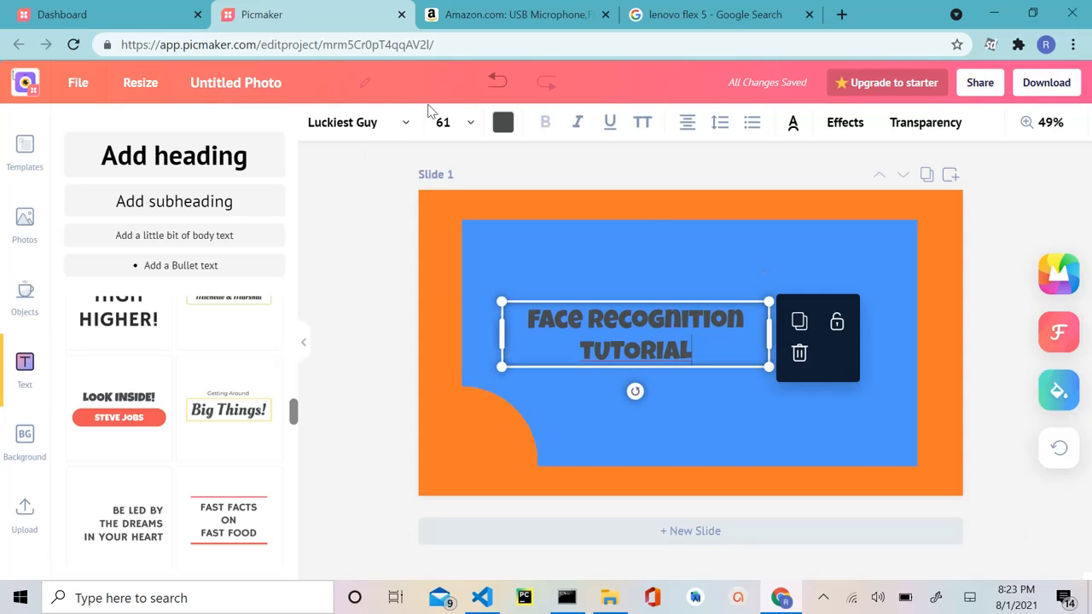
left_click(470, 125)
scroll(434, 353, "down", 3)
scroll(439, 359, "down", 2)
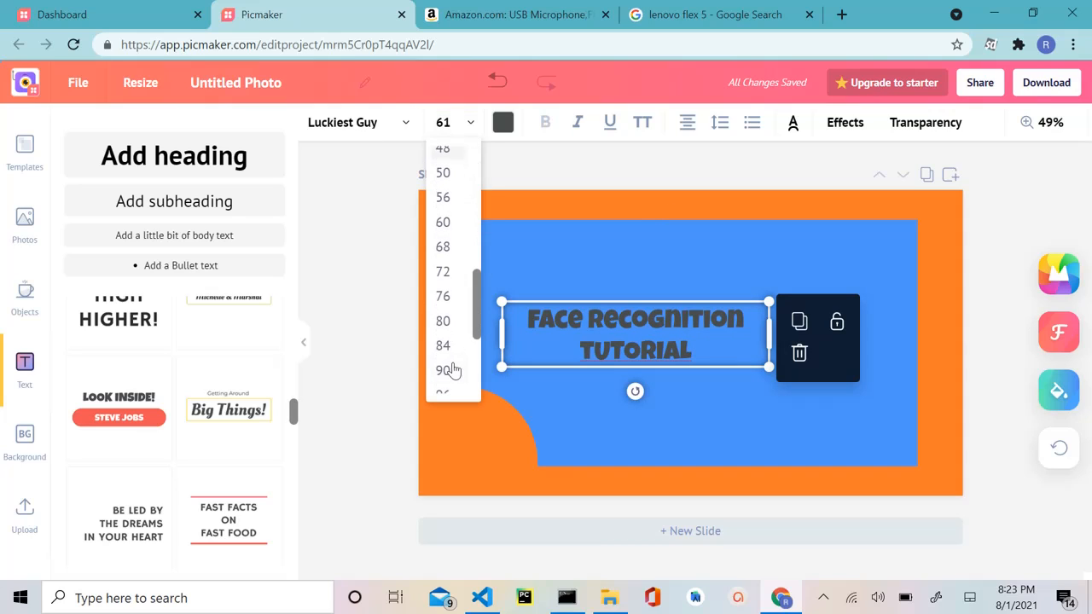
left_click(446, 332)
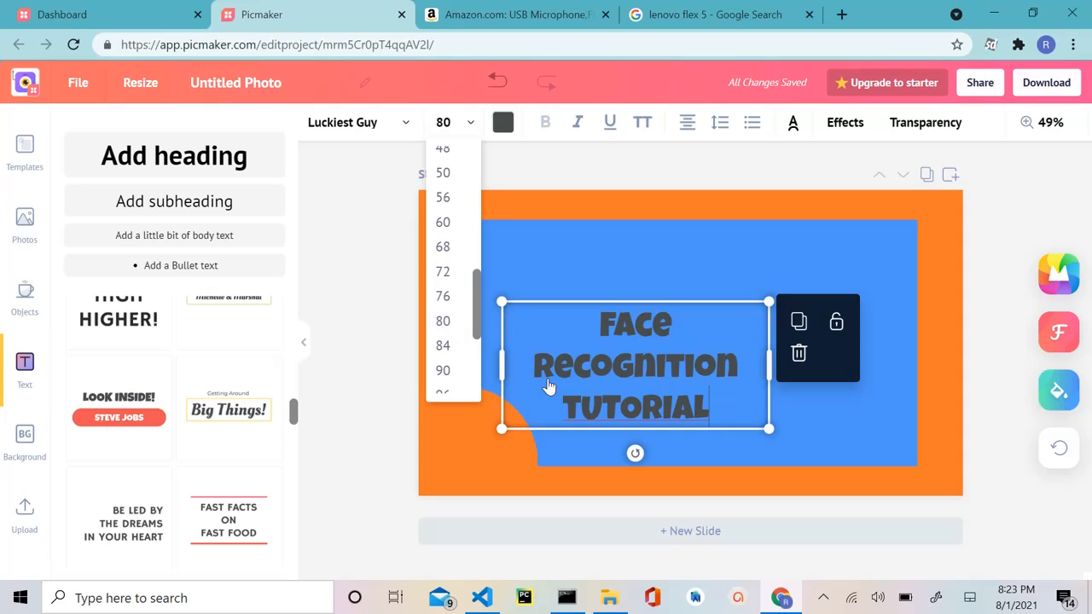
left_click_drag(768, 363, 838, 365)
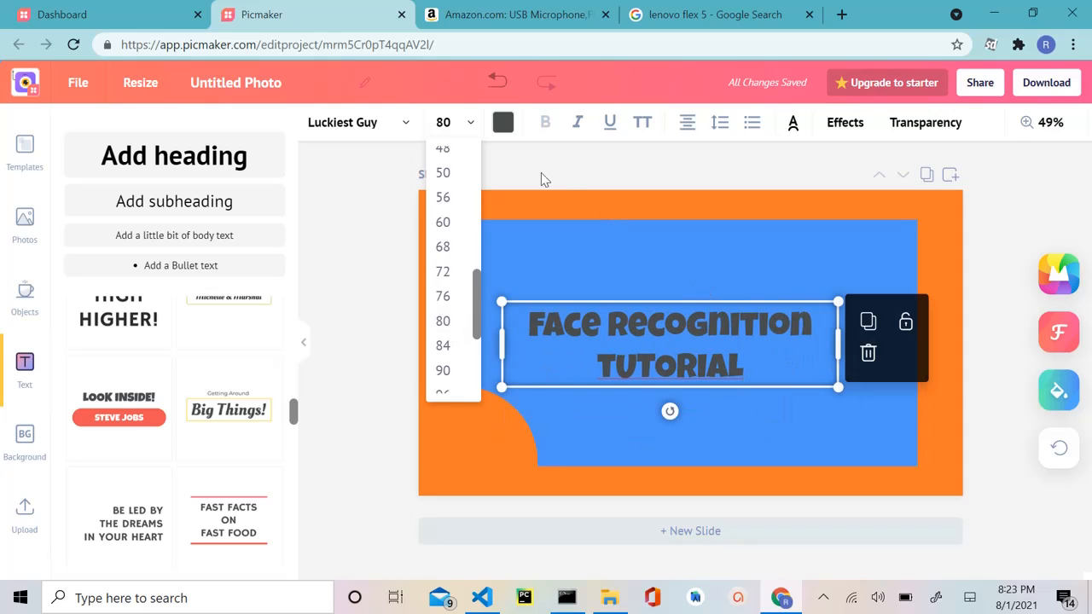
- Set the title's font size to 104, then widen its box to fit two lines and move it up within the blue area
scroll(437, 331, "down", 3)
left_click(445, 306)
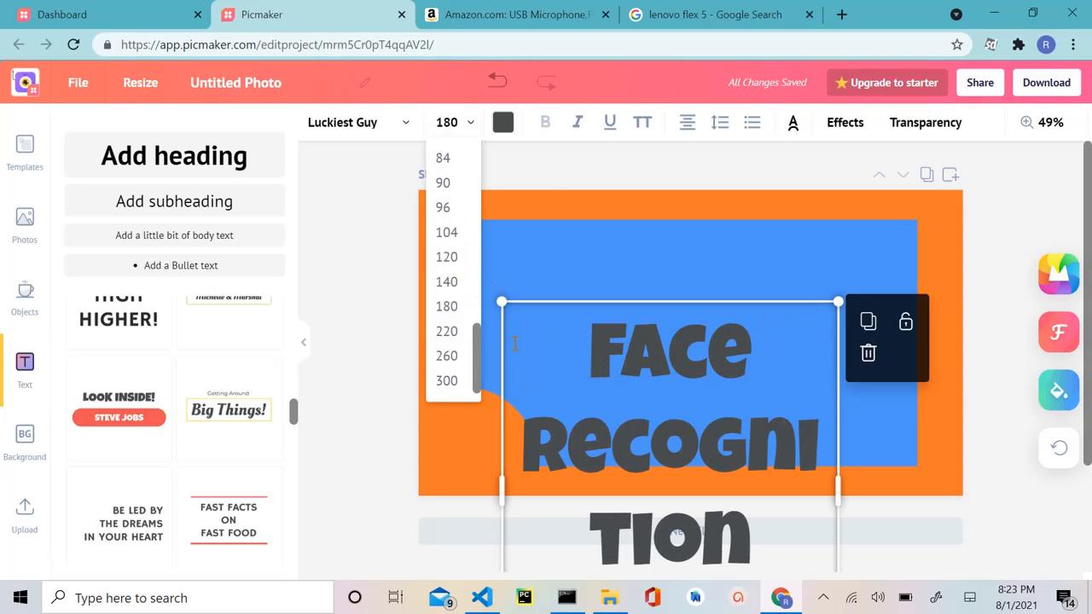
left_click(440, 243)
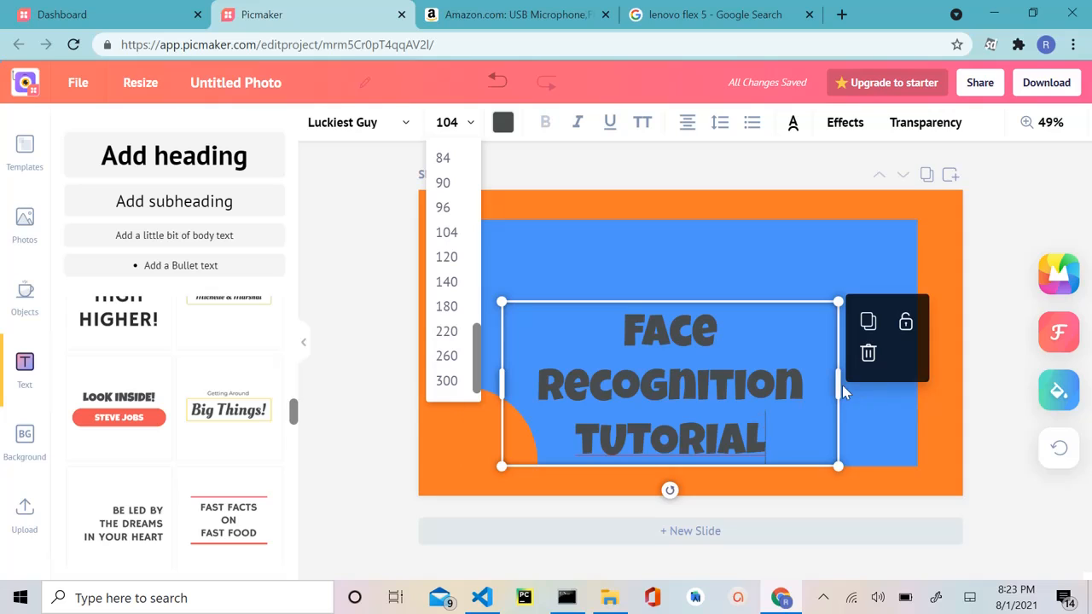
left_click_drag(838, 384, 906, 378)
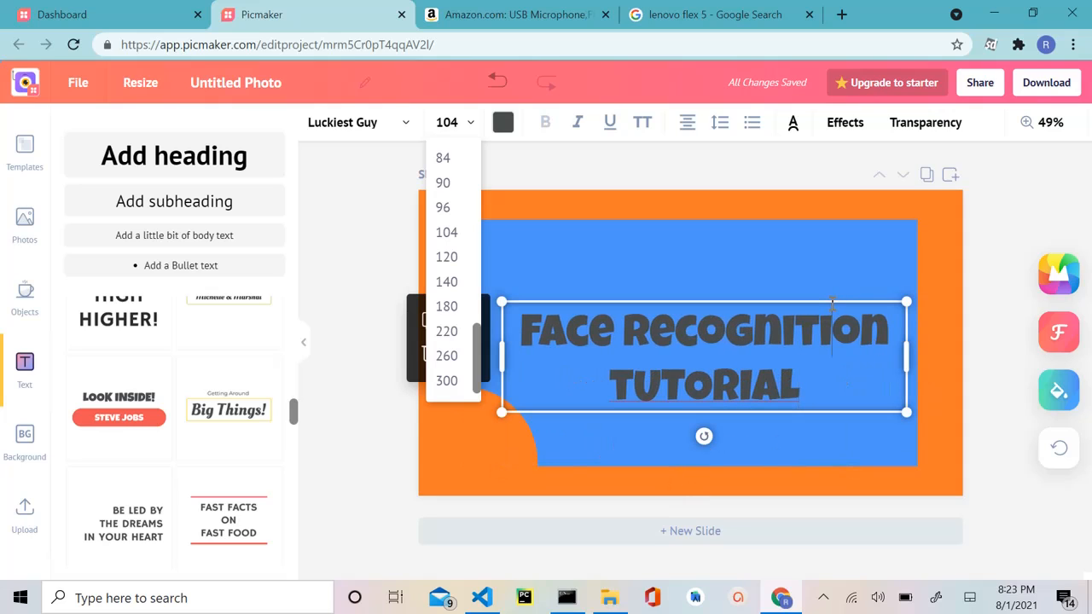
left_click_drag(873, 298, 860, 244)
- Recolour the title text white using the document colours
left_click(504, 123)
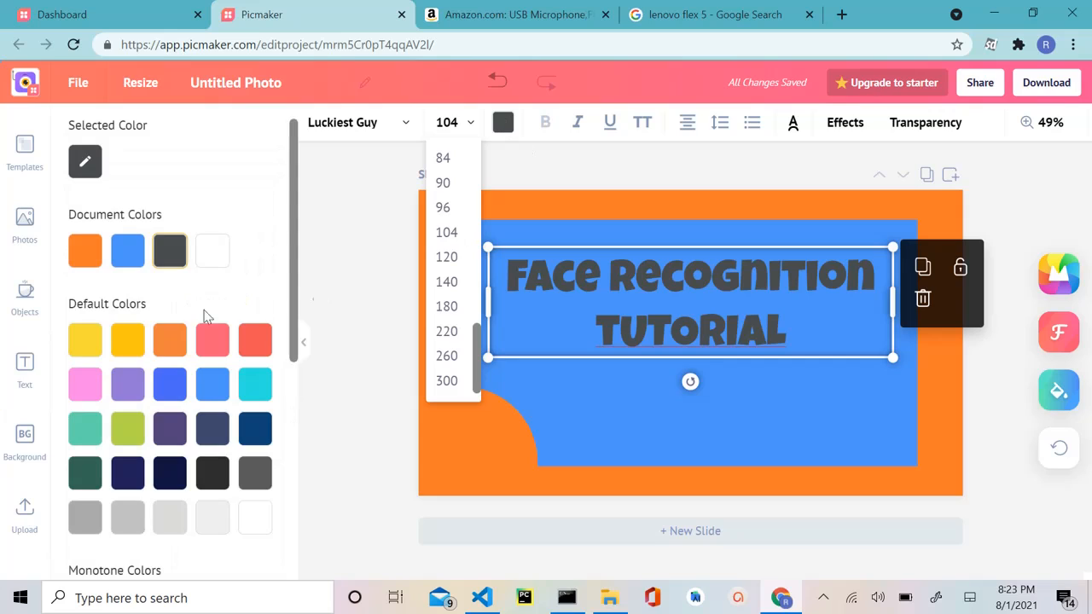
left_click(212, 250)
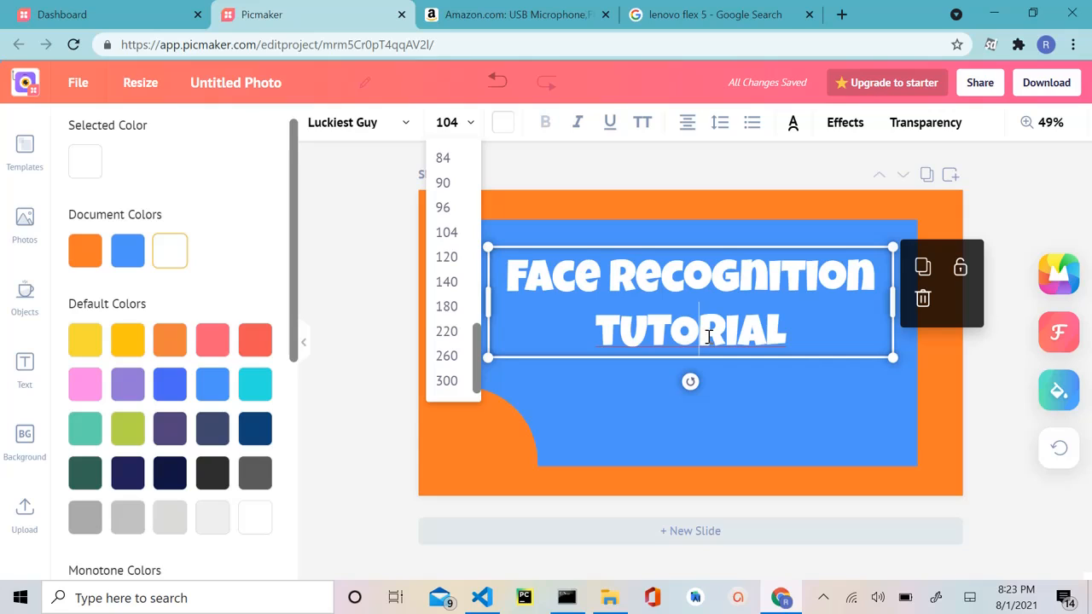
type("A")
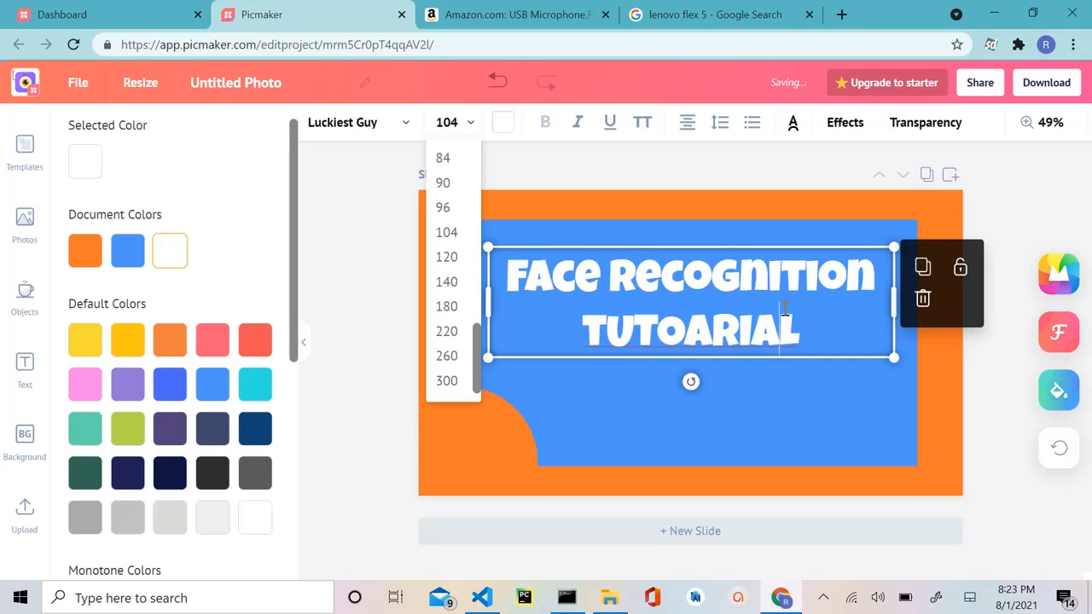
key("BackSpace")
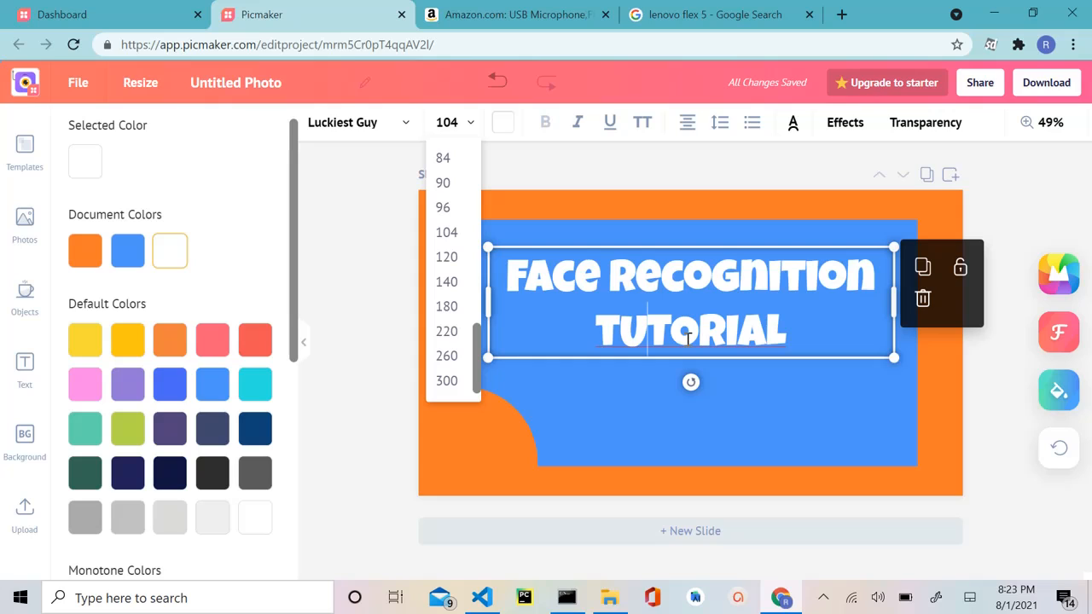
left_click(696, 388)
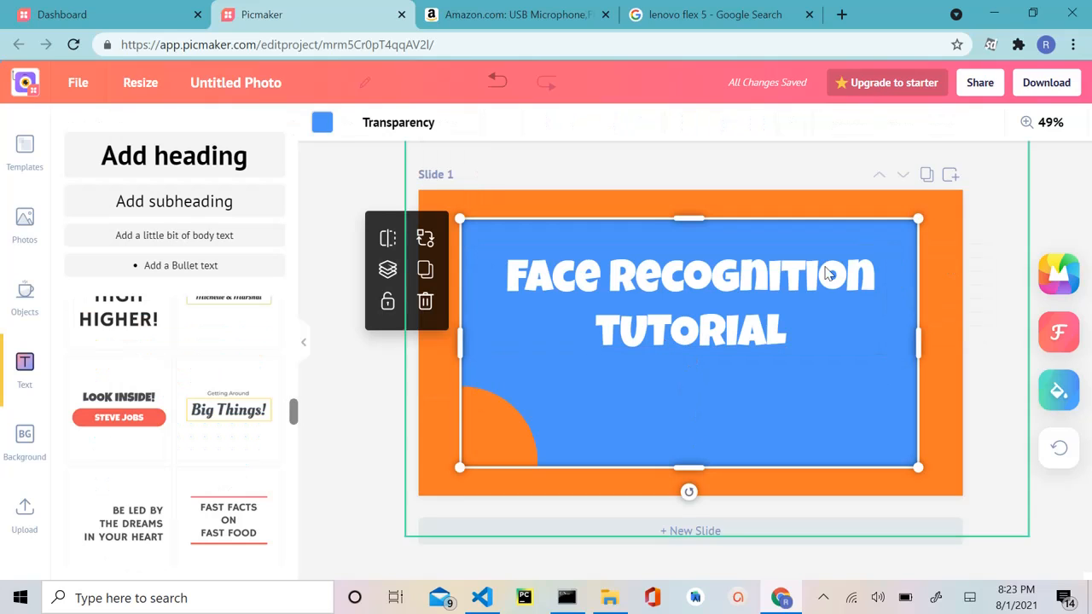
- Duplicate the title text and place the copy lower on the blue rectangle
left_click(600, 331)
key("ctrl+a")
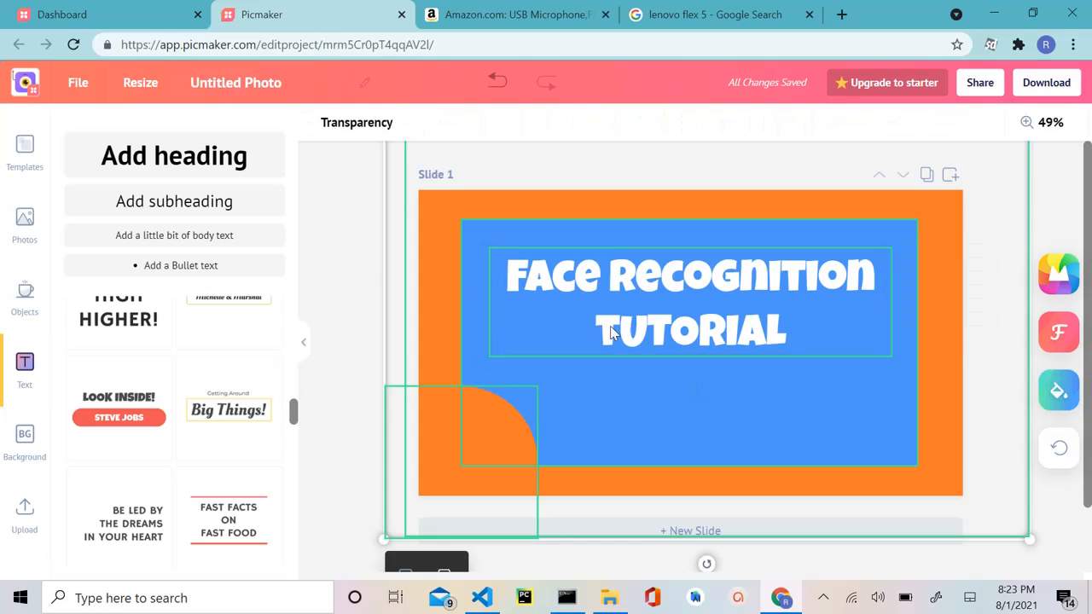
left_click(990, 315)
left_click(748, 286)
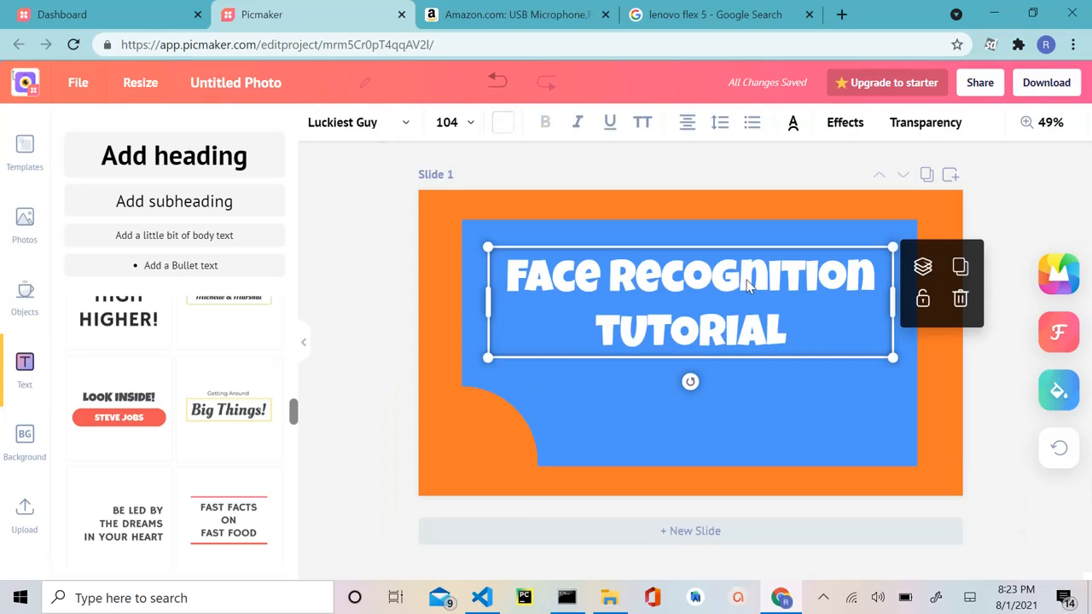
key("ctrl+v")
left_click_drag(747, 280, 745, 371)
- Replace the copied title's text with "USING OPENCV PYTHON"
double_click(745, 370)
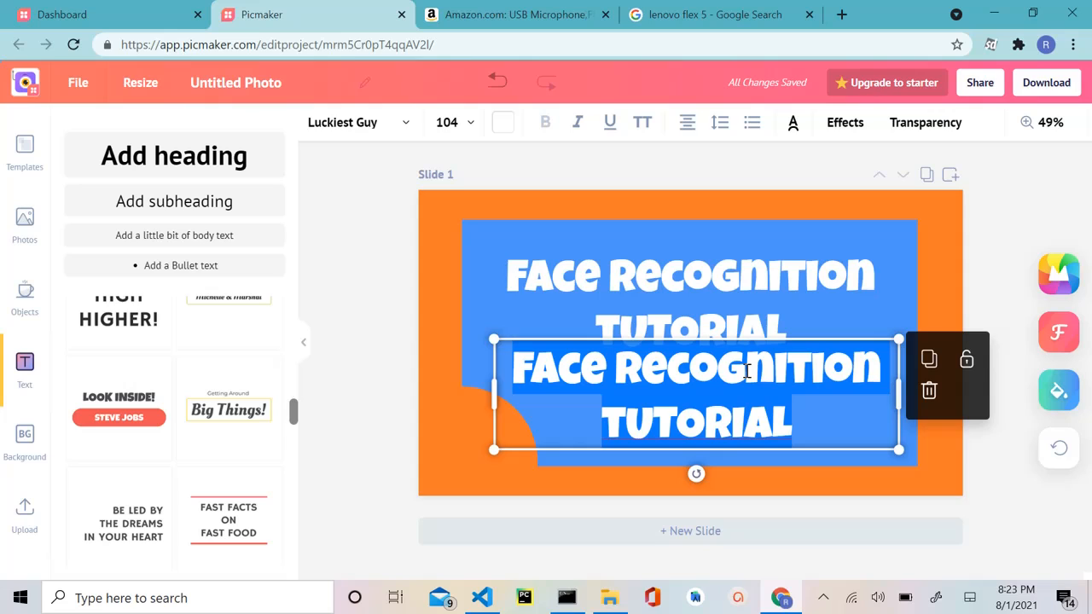
type("USING OPENV")
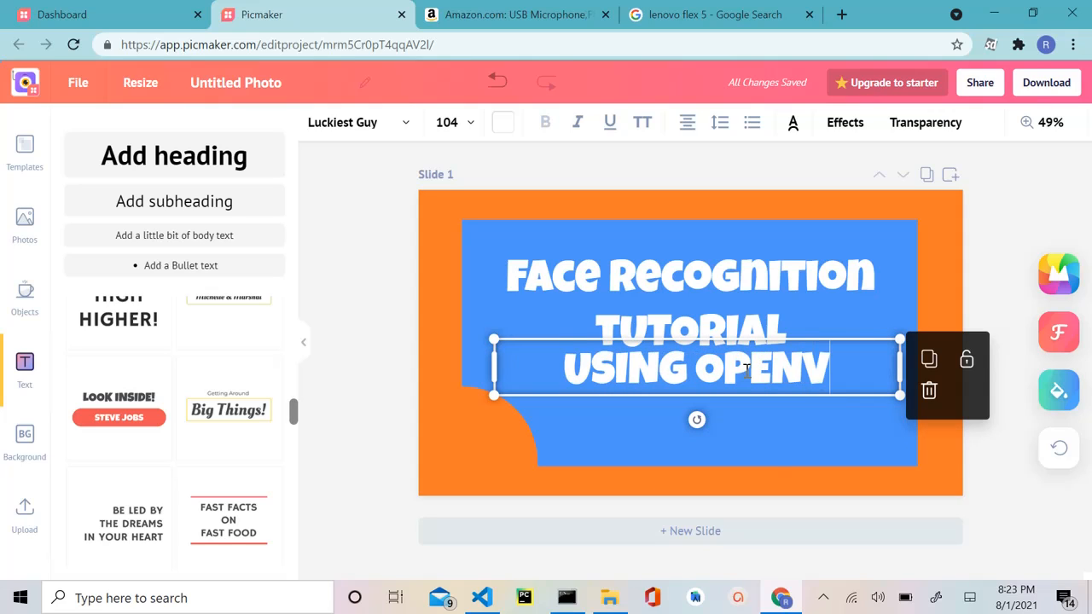
key("BackSpace")
type("CV PYTHON")
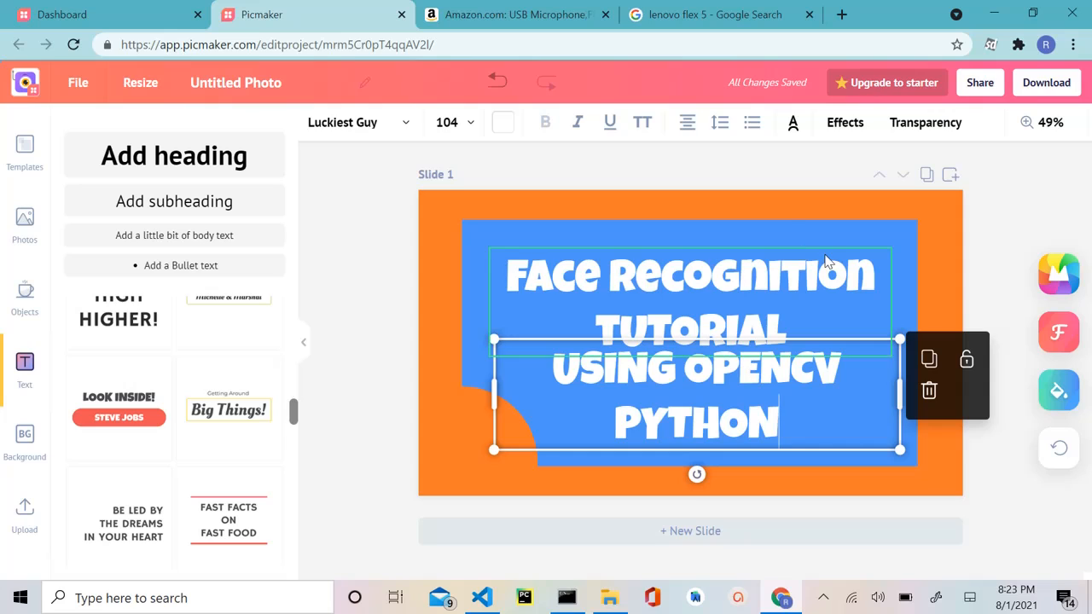
- Set the "USING OPENCV PYTHON" subtitle's font size to 44 and centre it just below the title
left_click(439, 118)
left_click(468, 125)
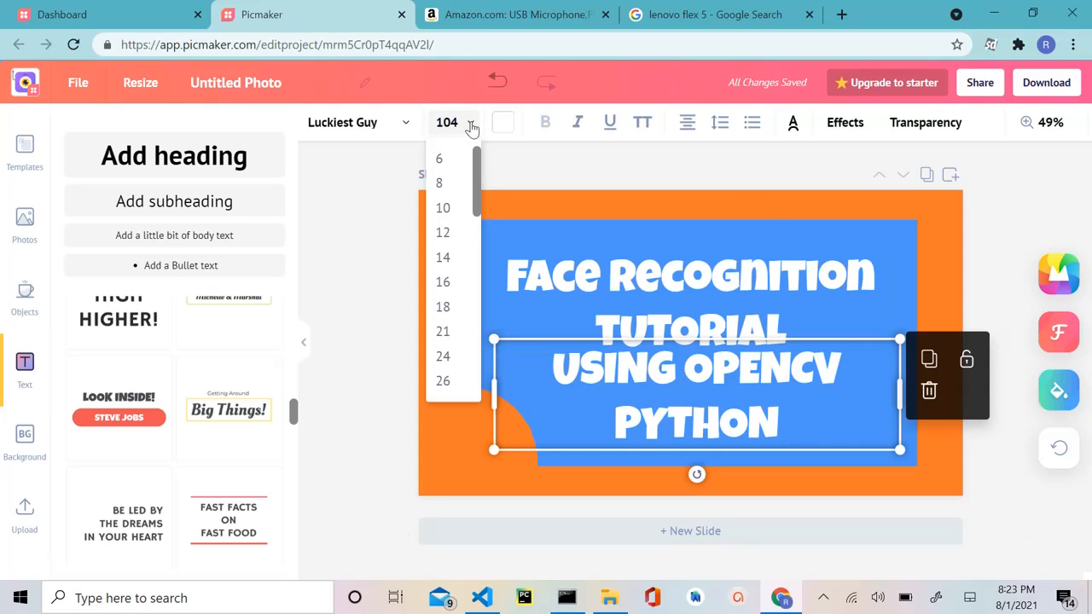
scroll(455, 254, "down", 3)
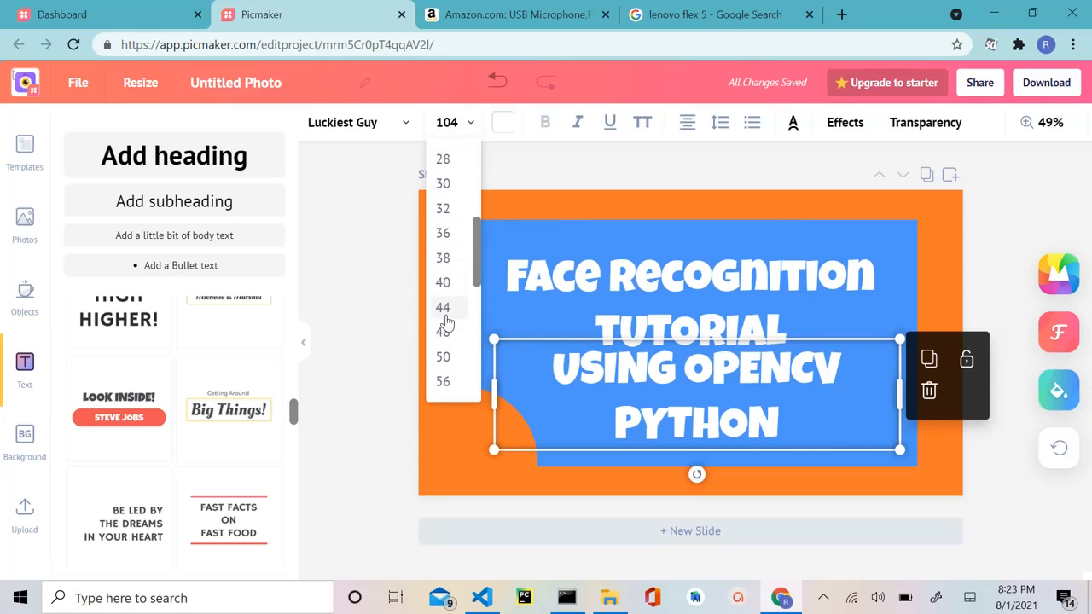
left_click(444, 317)
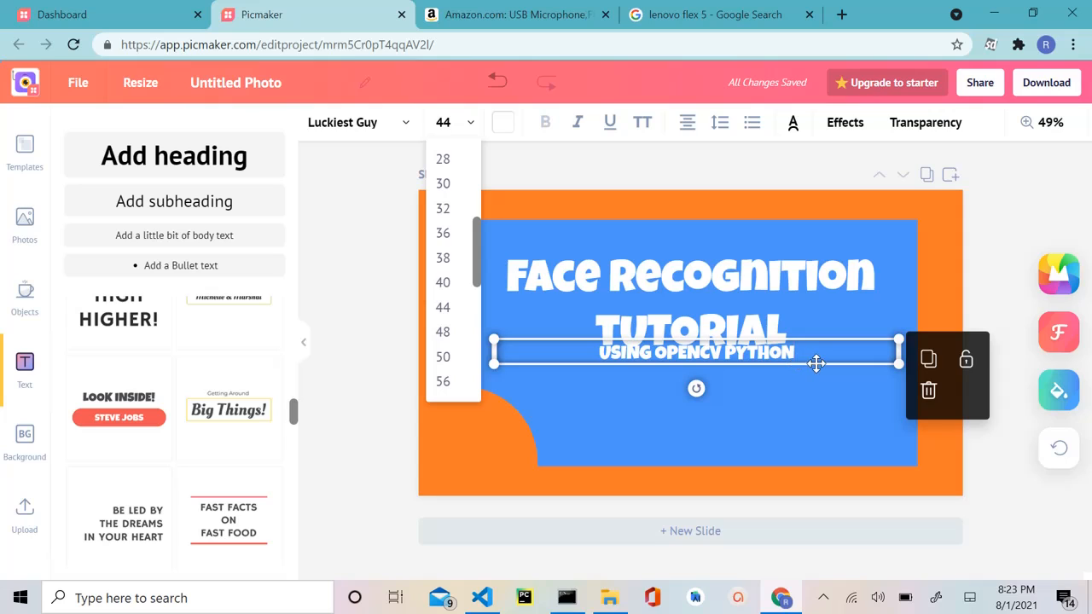
left_click_drag(817, 363, 813, 389)
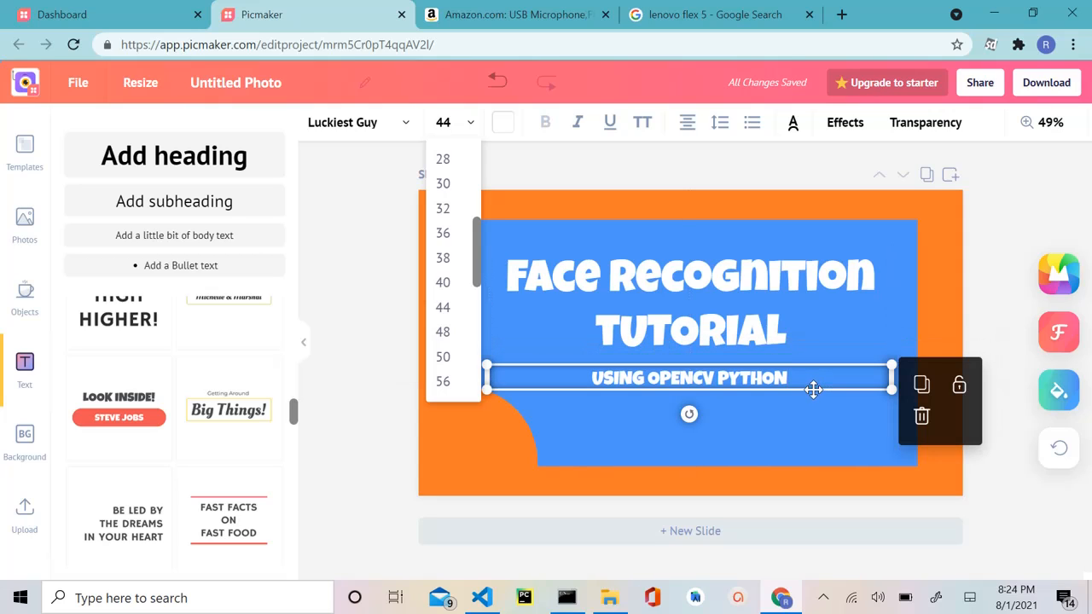
left_click(814, 389)
type("D")
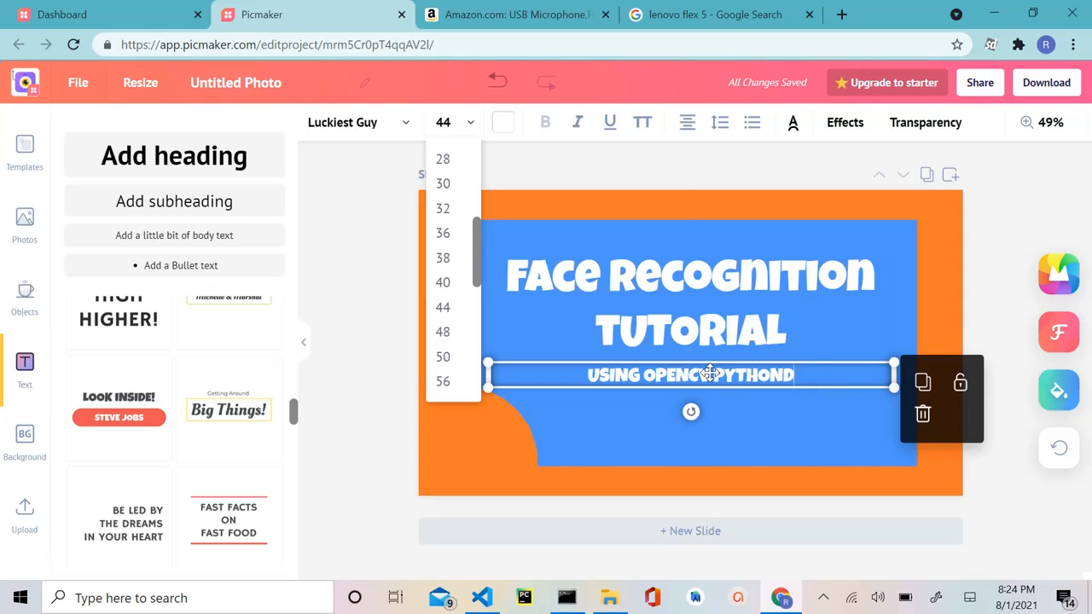
- Remove the stray trailing letter so the subtitle reads "USING OPENCV PYTHON"
key("BackSpace")
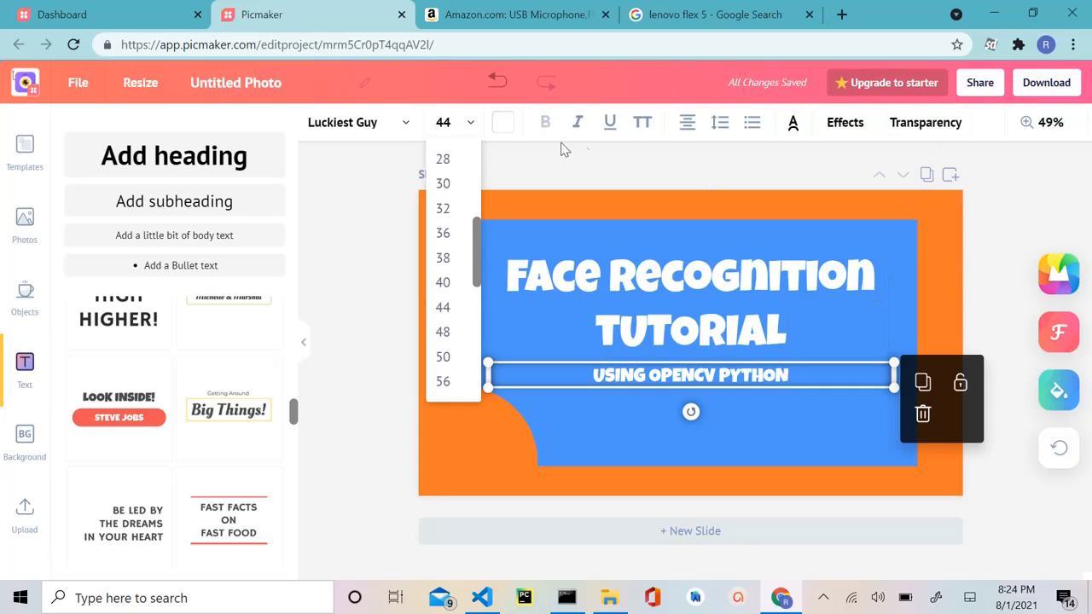
left_click(360, 242)
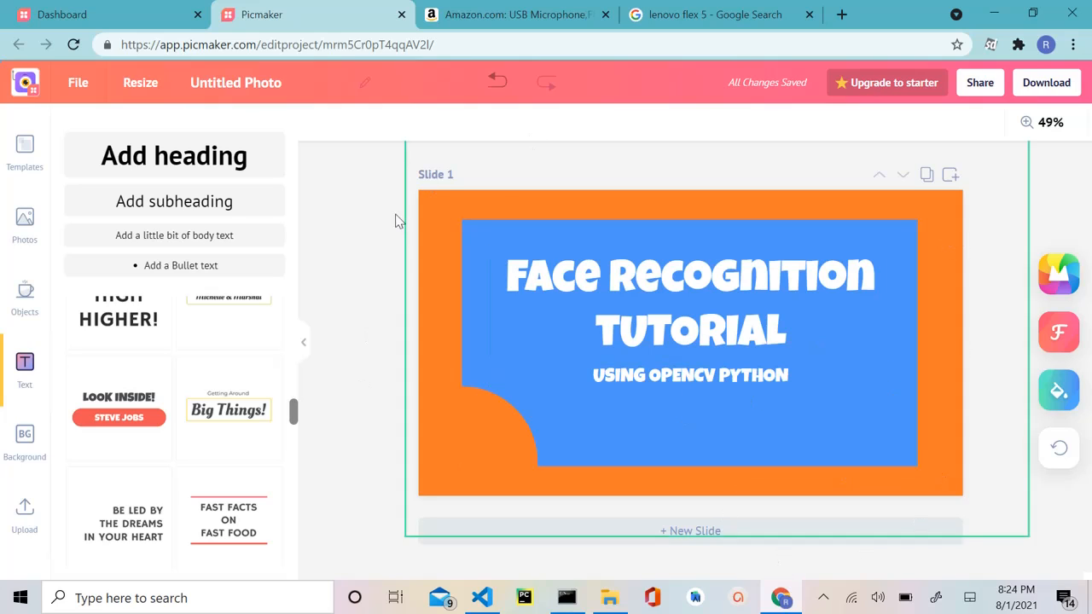
- Add the uploaded OpenCV logo to the slide, shrink it and place it in the slide's upper-right corner
left_click(23, 440)
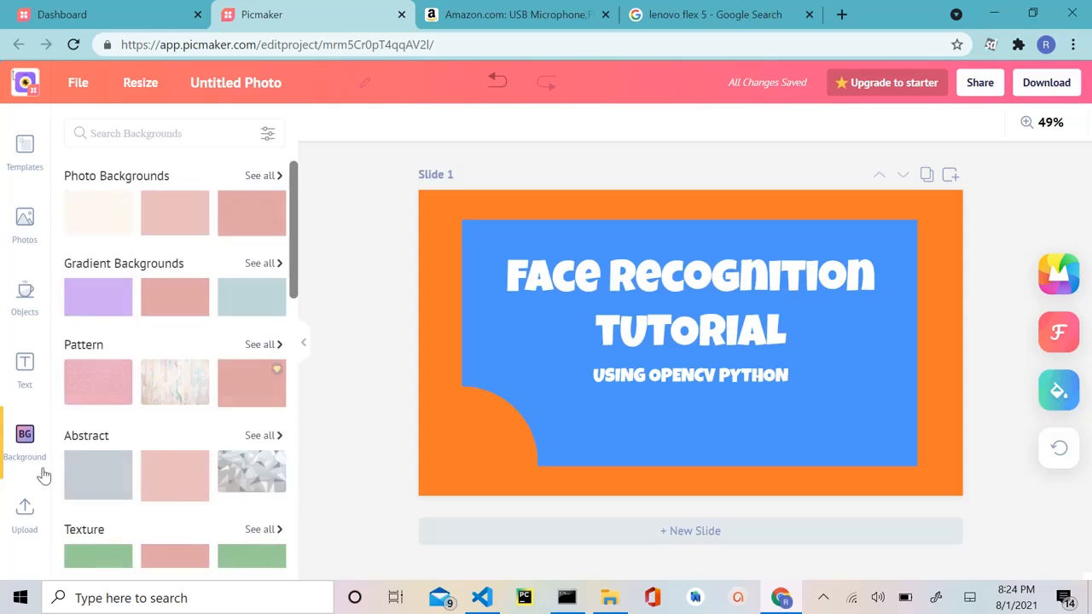
left_click(22, 516)
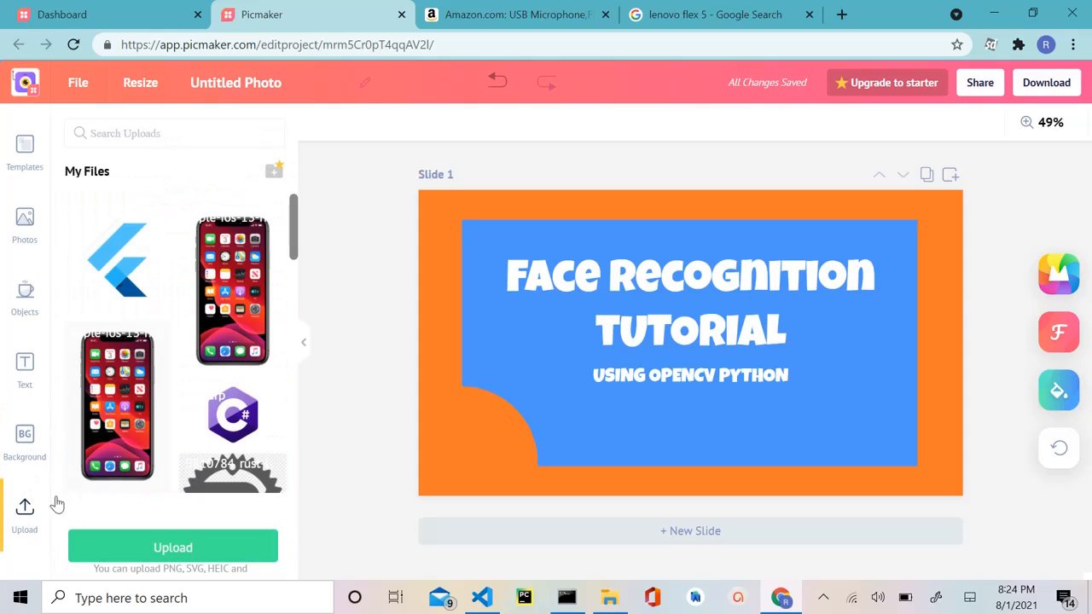
scroll(174, 367, "down", 5)
scroll(173, 367, "down", 10)
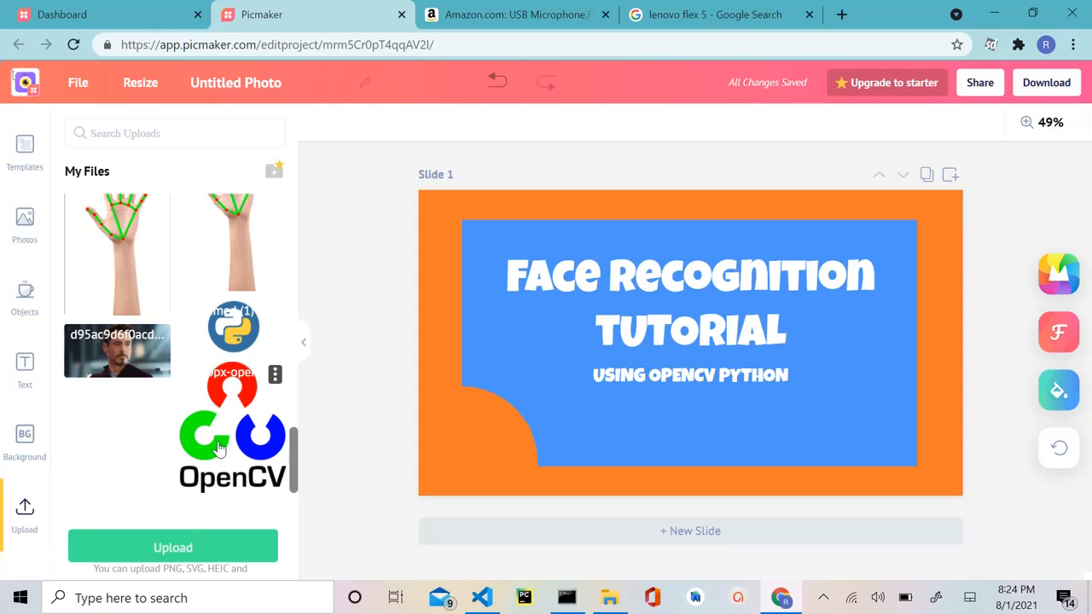
left_click(219, 443)
left_click_drag(772, 247, 688, 350)
left_click_drag(619, 380, 439, 429)
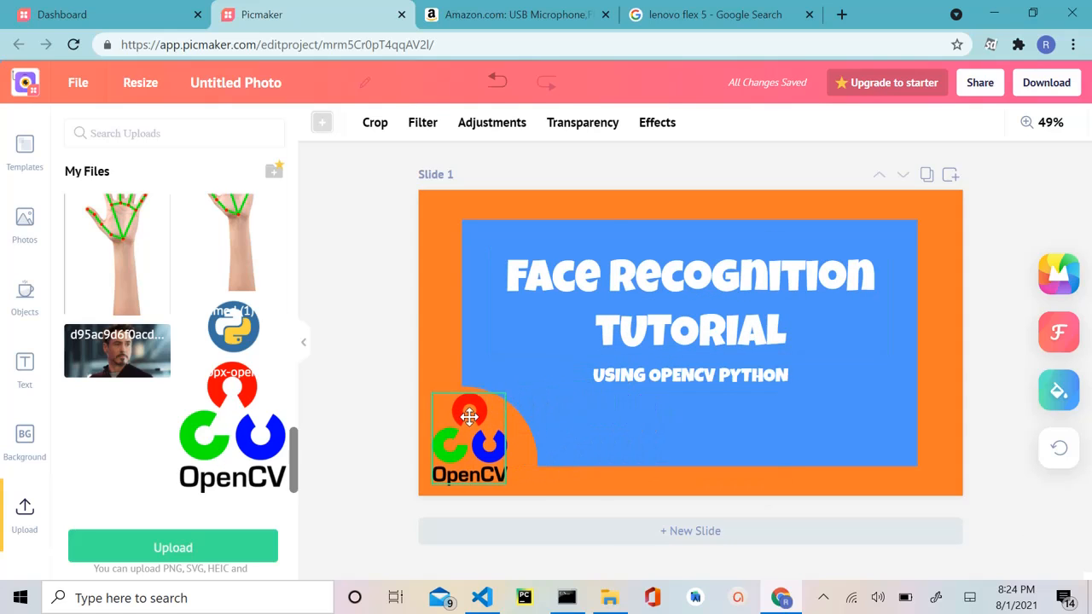
left_click_drag(506, 397, 920, 211)
- Add the uploaded Python logo and place it in the orange curved area at the slide's lower-left corner
left_click(232, 334)
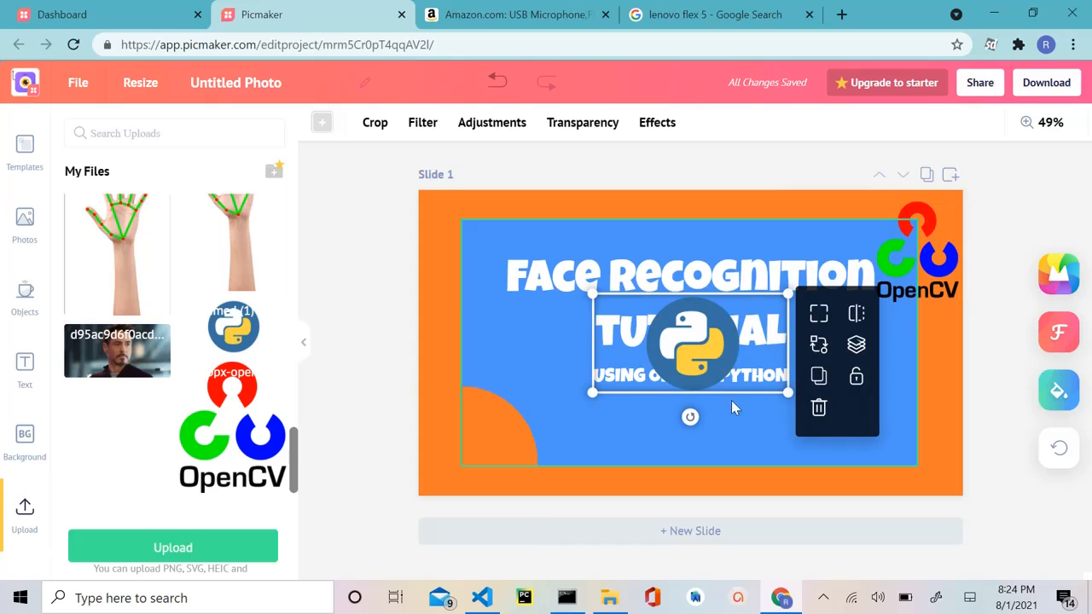
left_click_drag(691, 352, 469, 443)
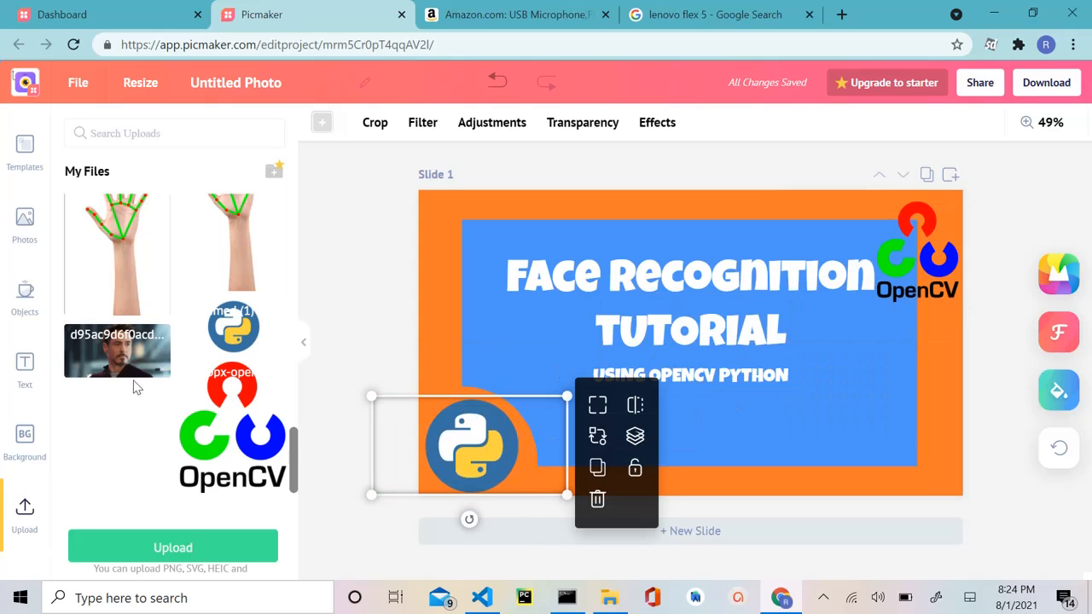
- Find the uploaded photo of the man in the dark jacket and add it to the slide
scroll(130, 384, "up", 8)
scroll(130, 384, "up", 2)
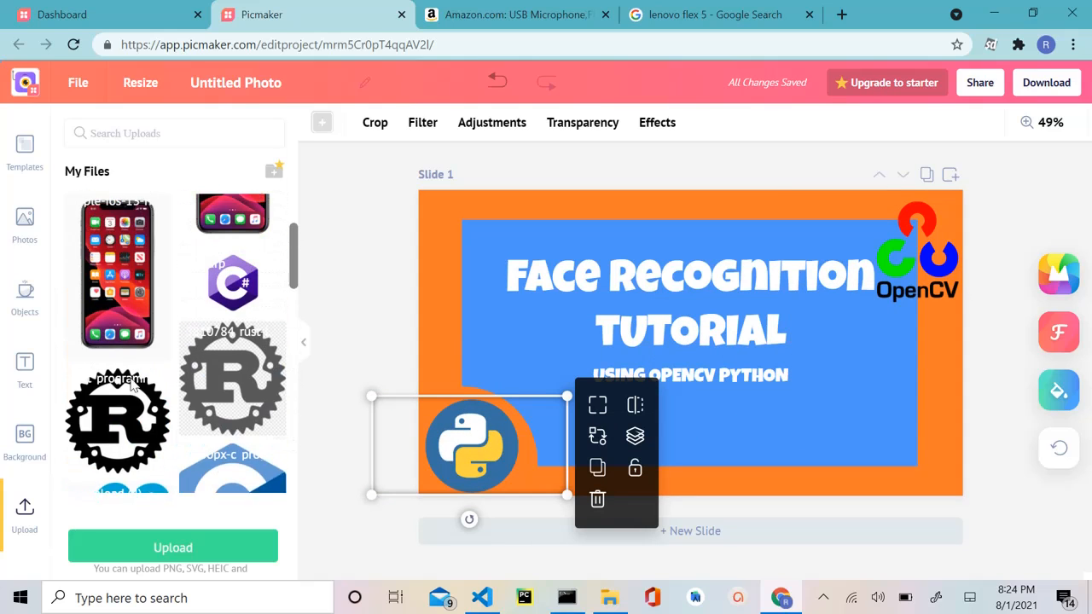
scroll(130, 384, "down", 8)
scroll(130, 380, "down", 2)
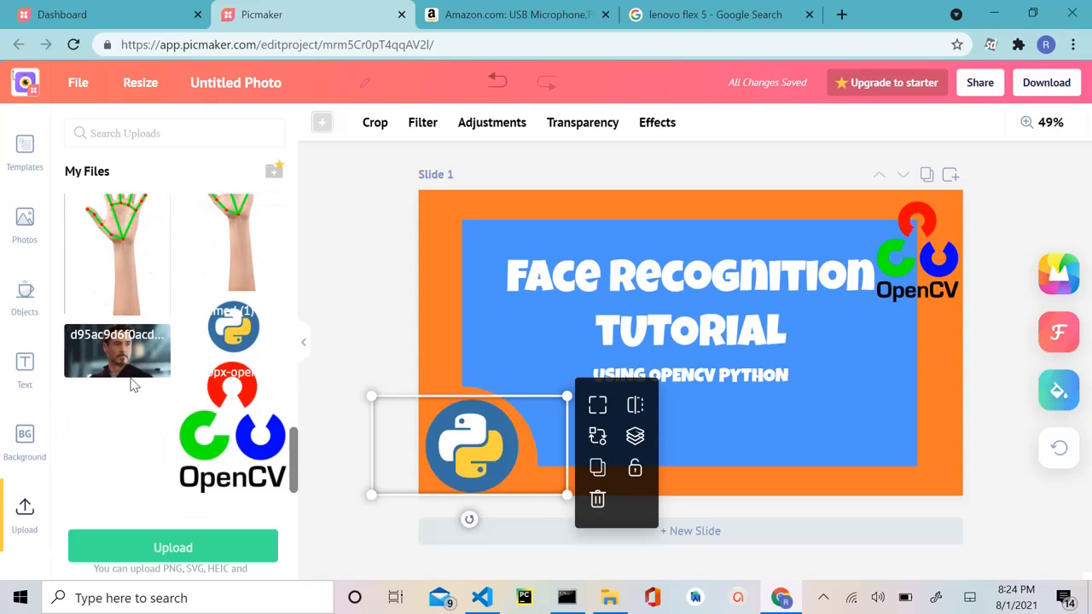
scroll(131, 380, "up", 3)
scroll(119, 392, "down", 2)
left_click(110, 403)
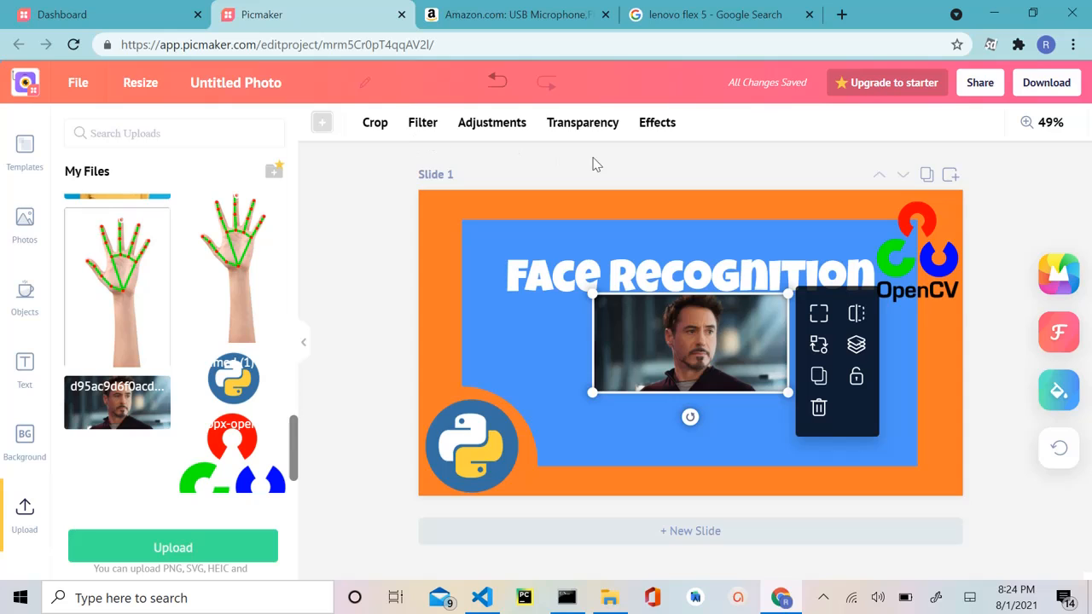
- Remove the background from the man's photo, keeping the detected person and the default refinement settings
left_click(640, 128)
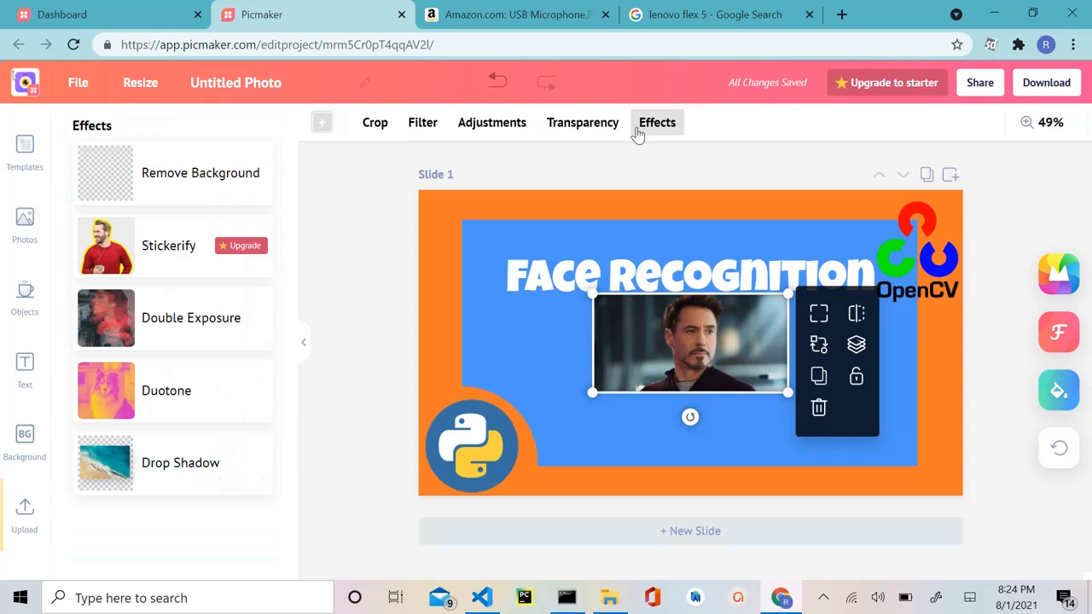
left_click(182, 185)
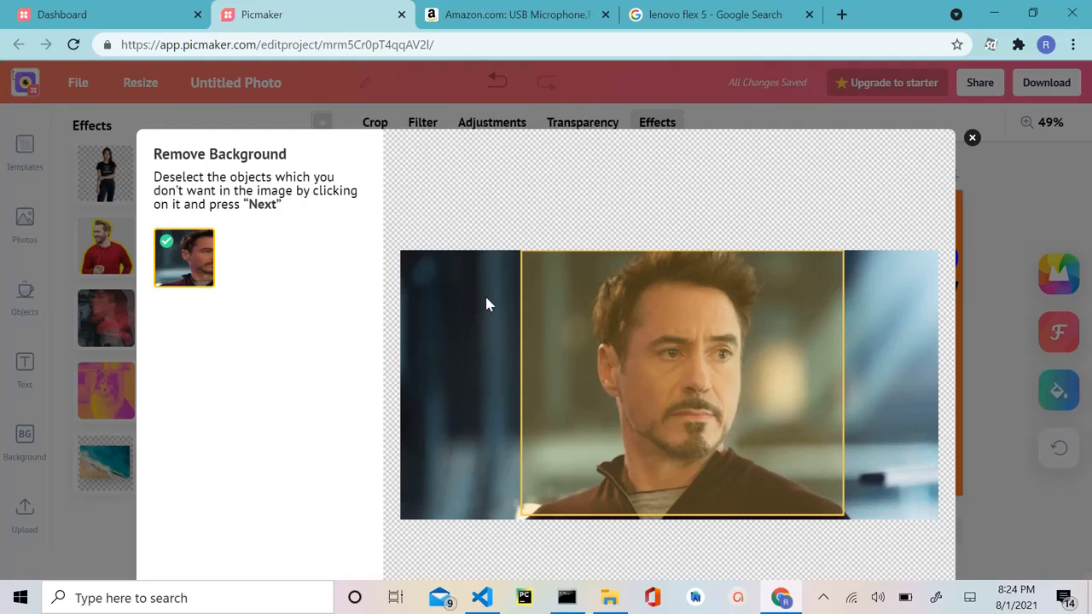
left_click(1073, 45)
left_click(1065, 202)
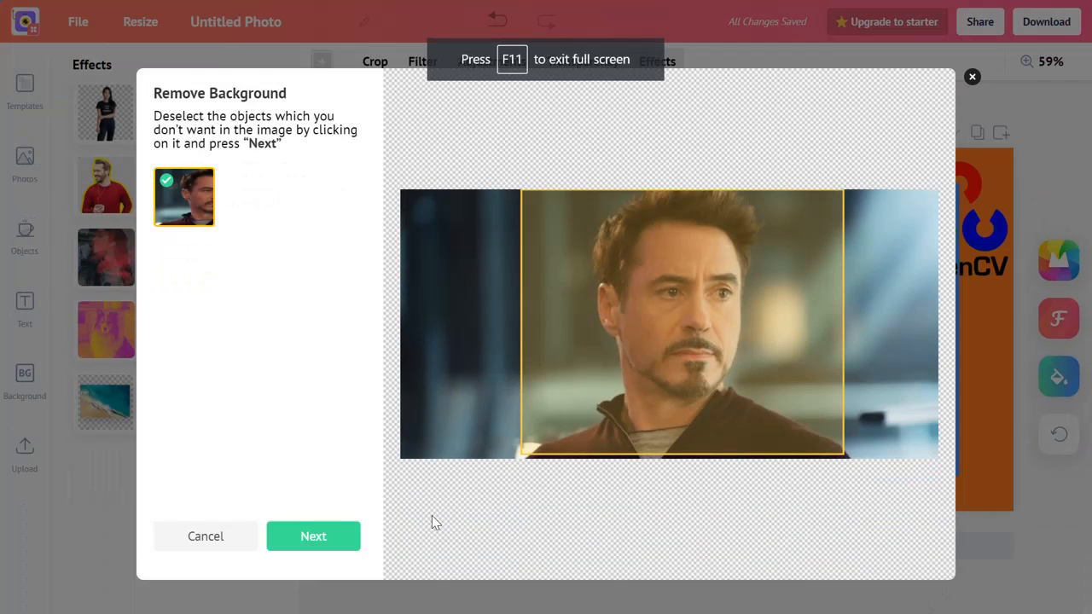
left_click(313, 537)
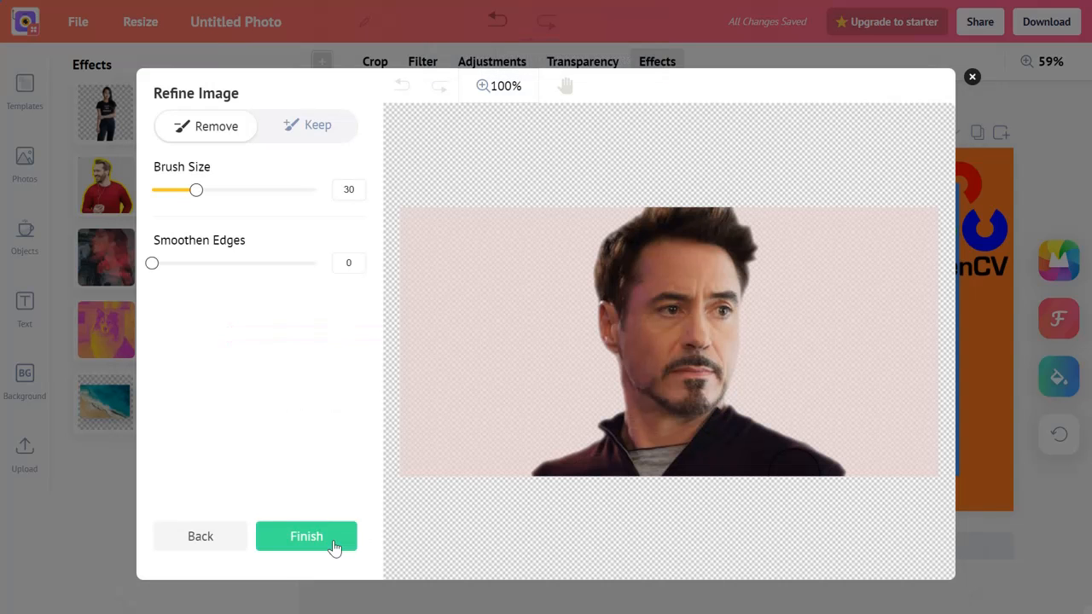
left_click(306, 535)
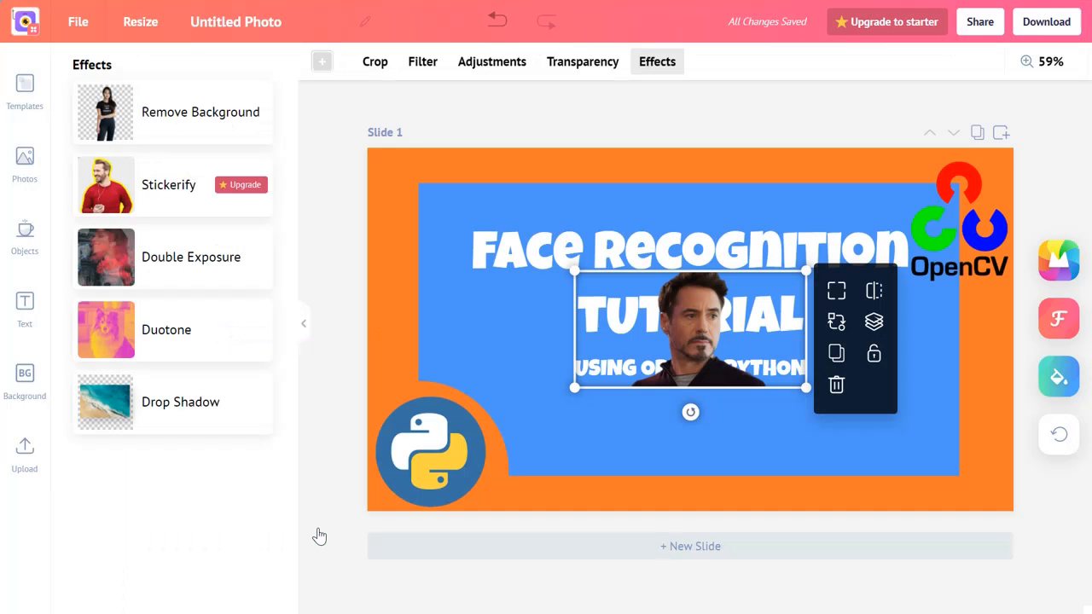
- Enlarge the cut-out portrait and position it in the slide's lower-right corner, flush with the bottom edge
left_click_drag(802, 390, 902, 521)
left_click_drag(785, 412, 922, 461)
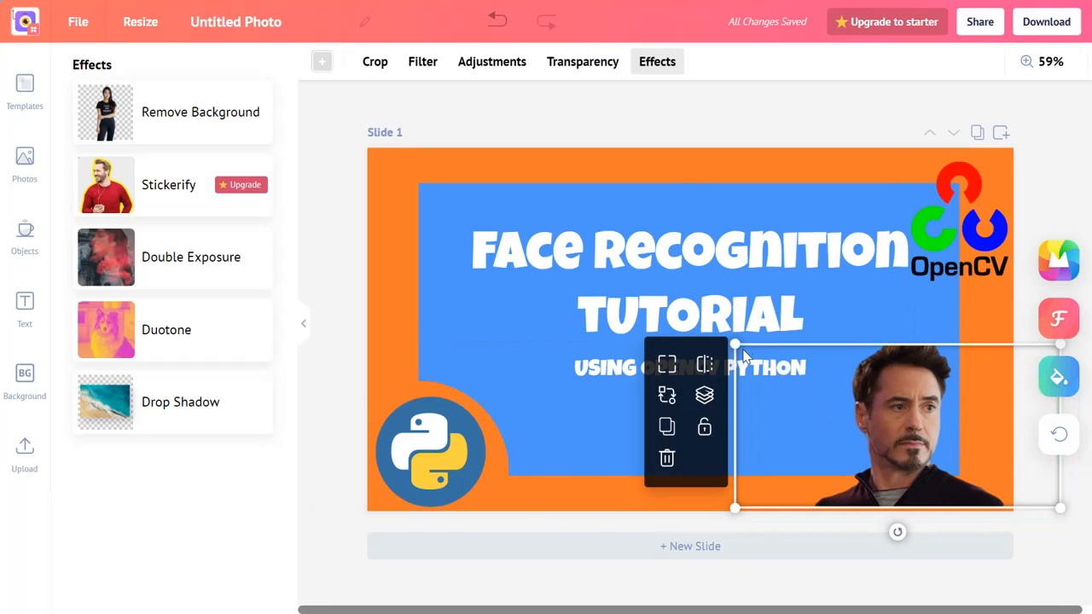
left_click_drag(735, 345, 672, 313)
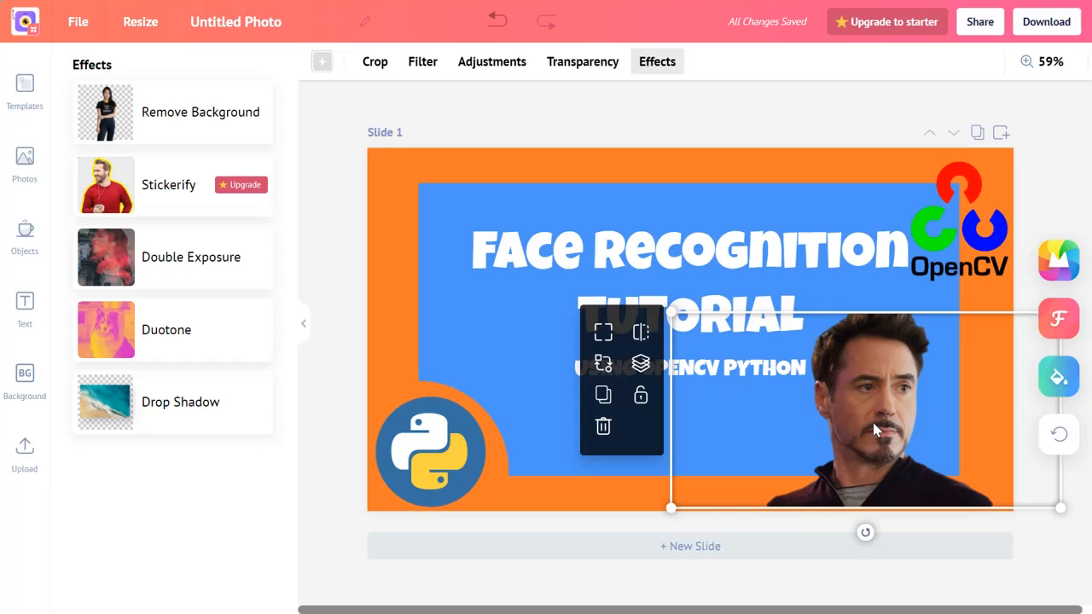
left_click_drag(872, 422, 896, 429)
left_click(1066, 552)
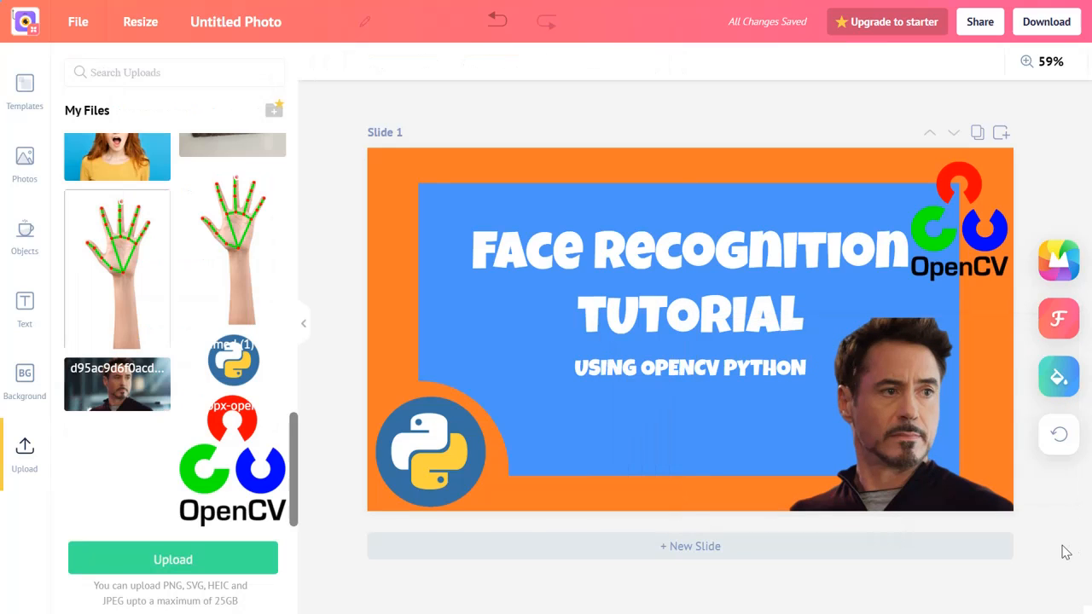
left_click(882, 395)
left_click_drag(881, 395, 884, 393)
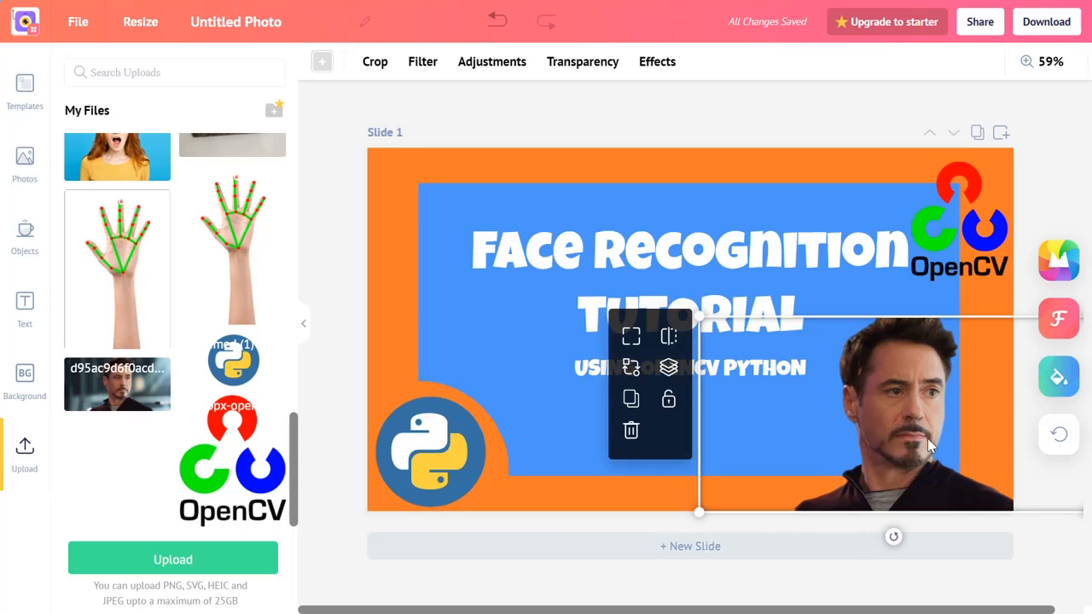
left_click(1046, 546)
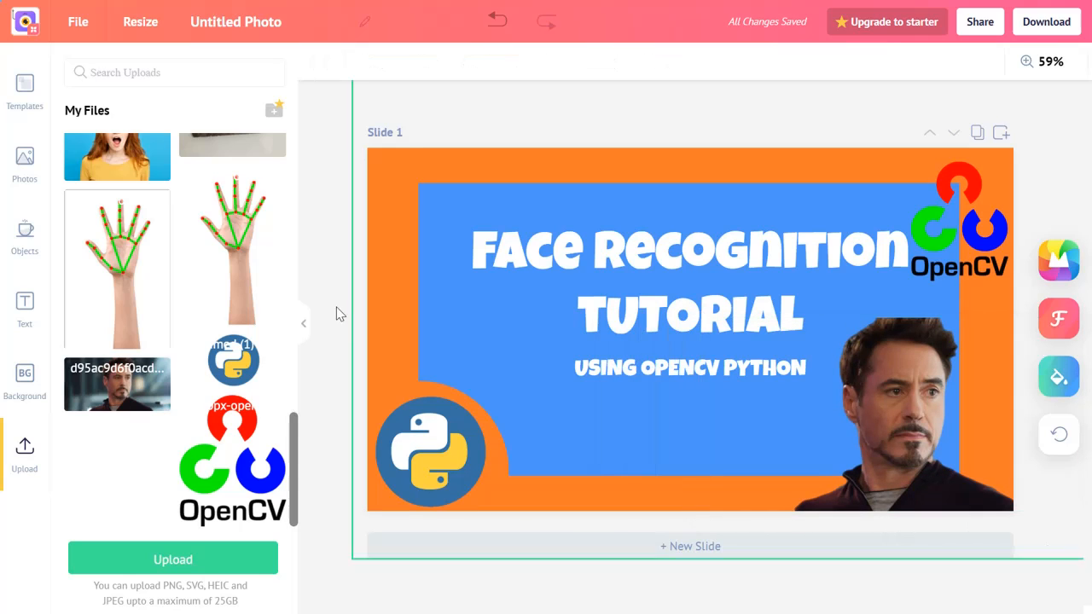
- Add the hollow square from the Shapes (With Text) objects to the slide and shrink it to roughly face size
left_click(24, 400)
left_click(24, 309)
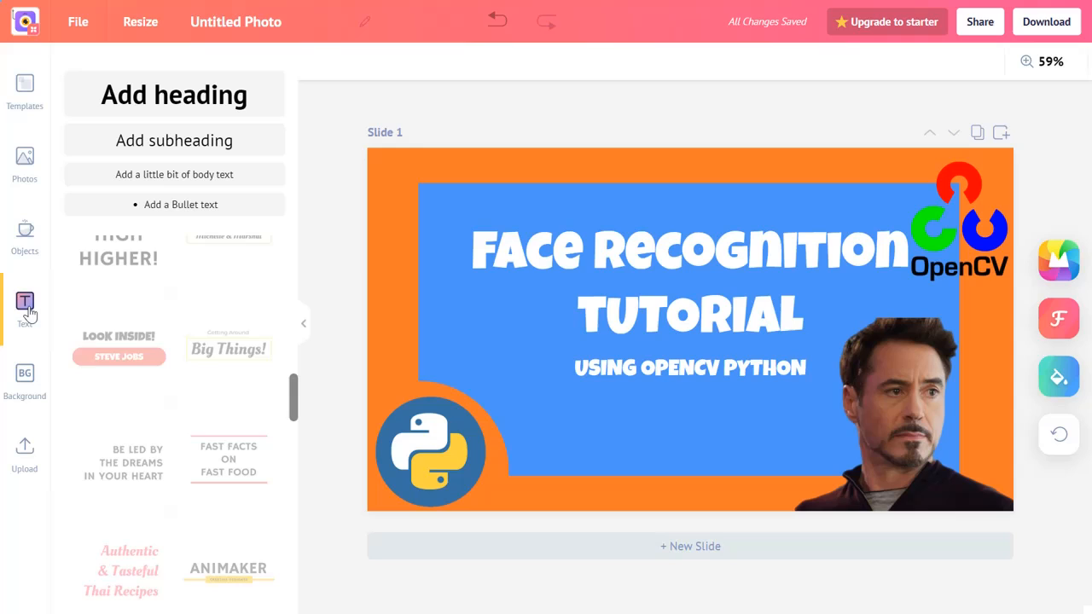
left_click(28, 191)
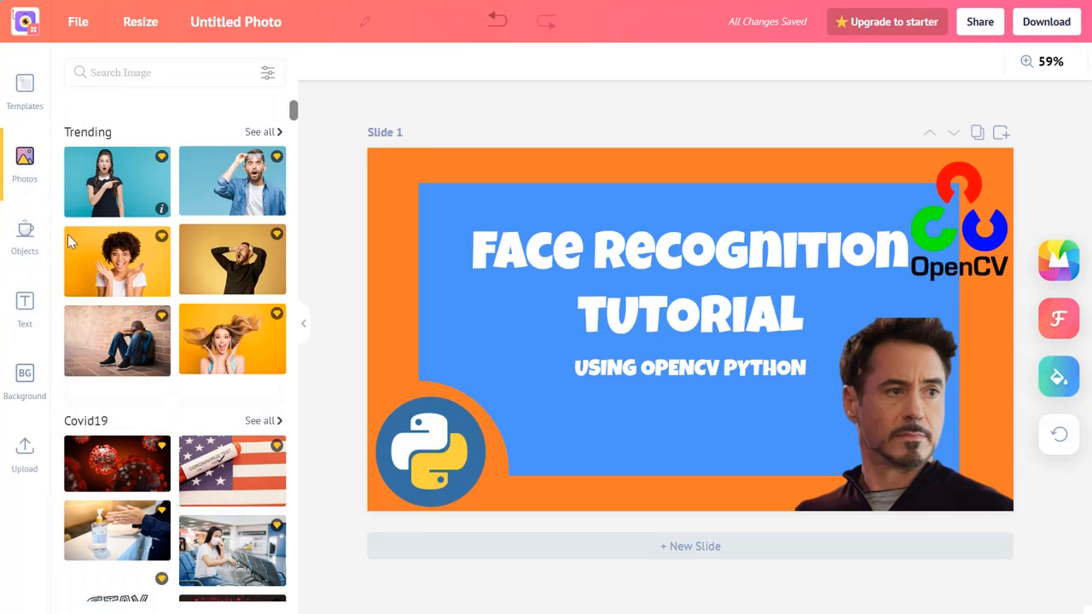
left_click(15, 232)
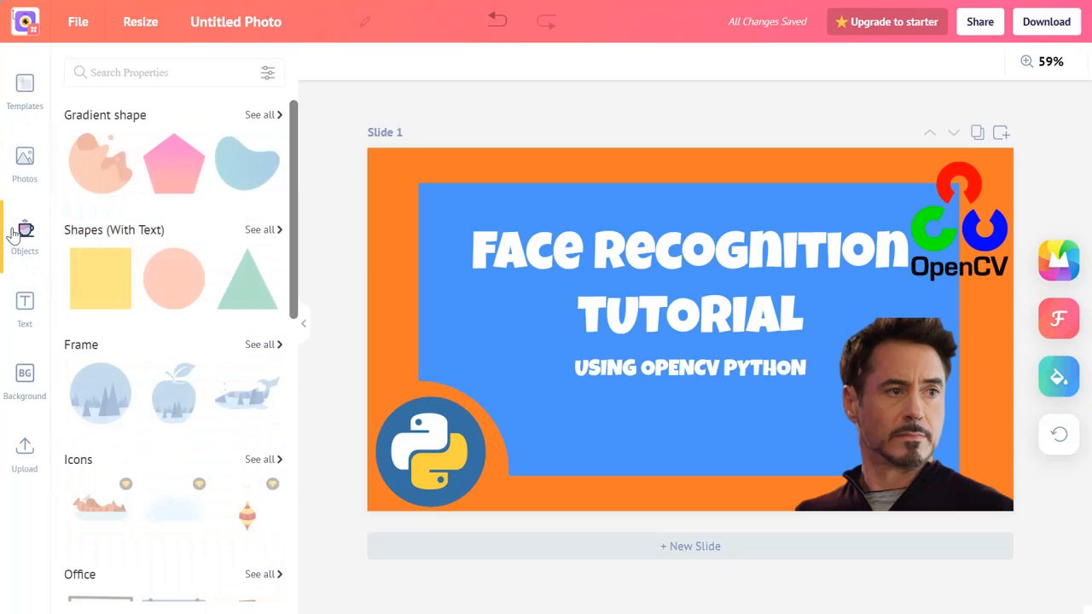
left_click(248, 239)
scroll(205, 282, "down", 1)
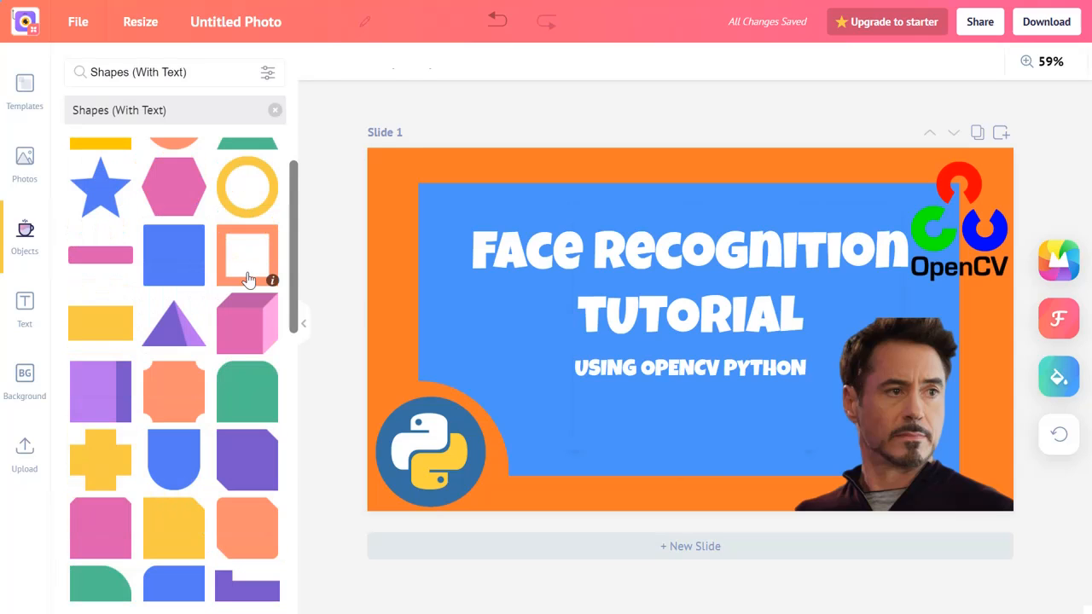
left_click(247, 280)
left_click_drag(806, 445, 721, 358)
left_click_drag(600, 220, 588, 219)
- Move the hollow square onto the portrait and adjust its size and position to frame the man's face
left_click(722, 326)
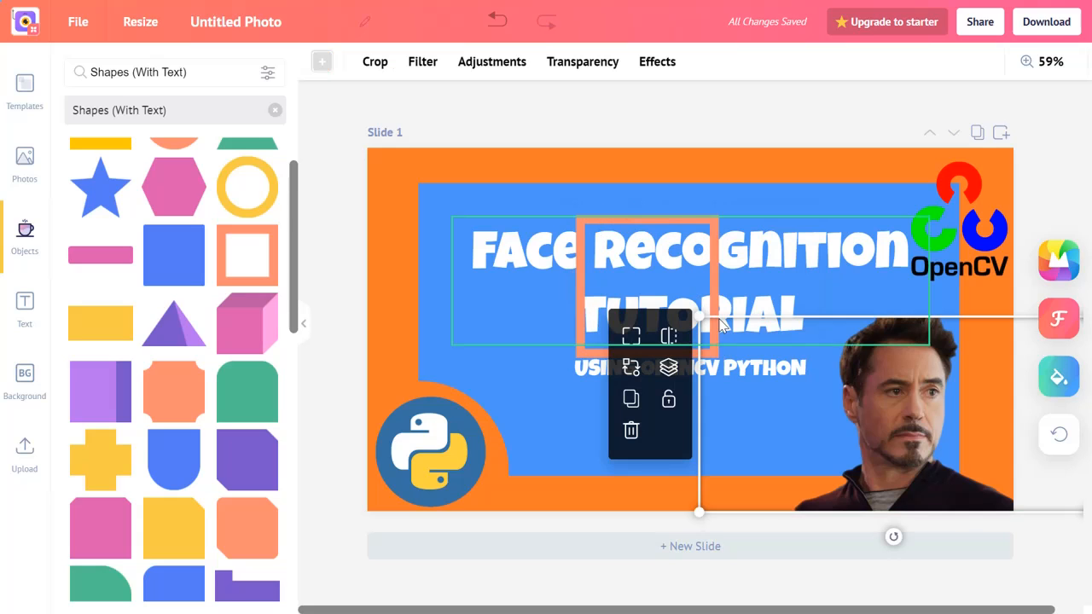
left_click(717, 299)
left_click_drag(717, 299, 962, 408)
left_click_drag(967, 473, 963, 451)
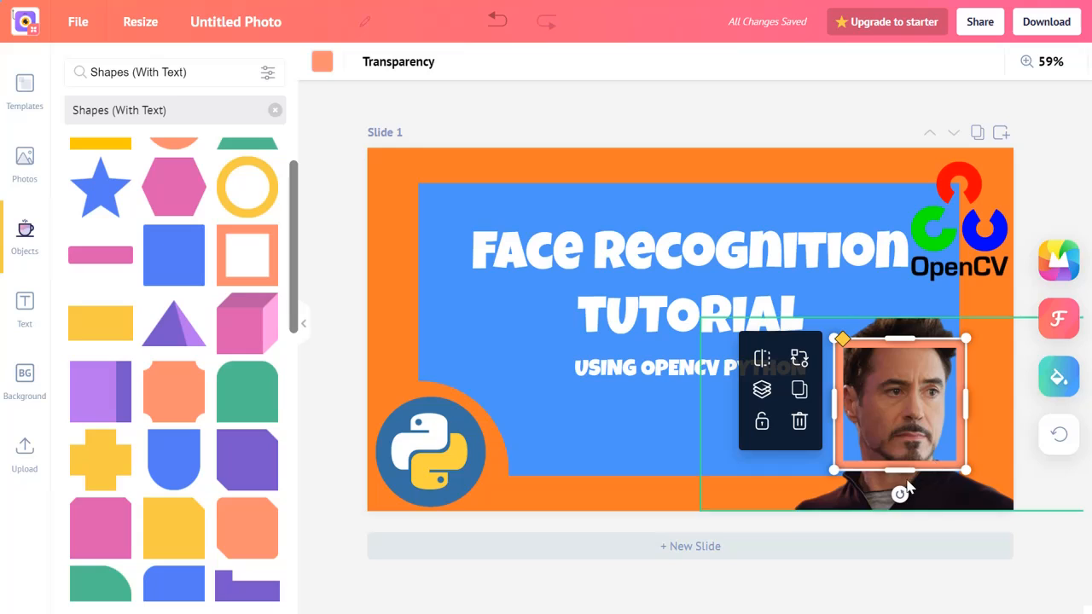
left_click_drag(900, 469, 902, 467)
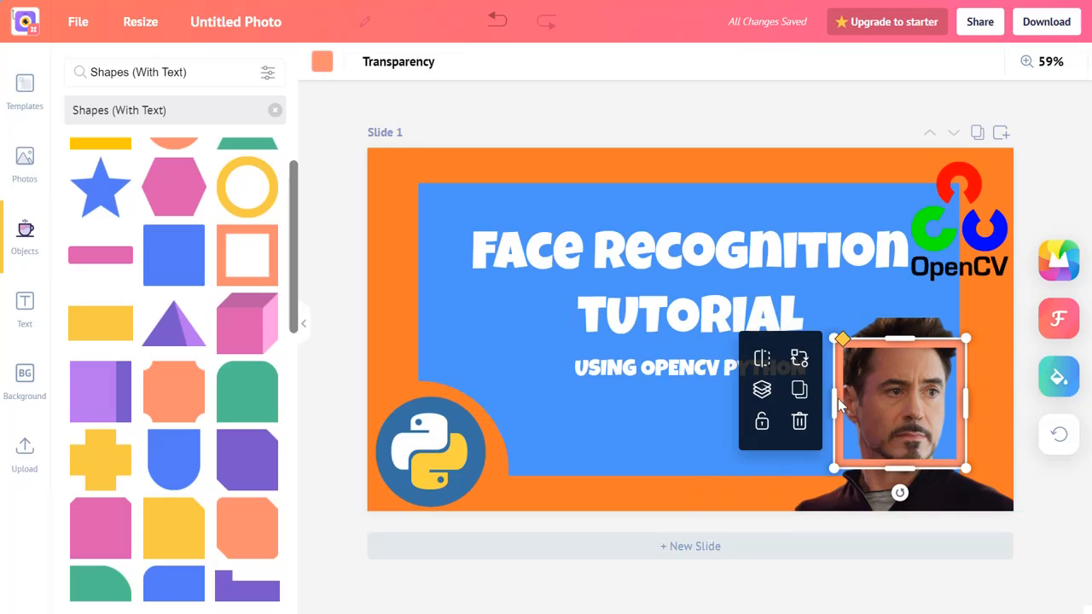
left_click_drag(835, 401, 845, 401)
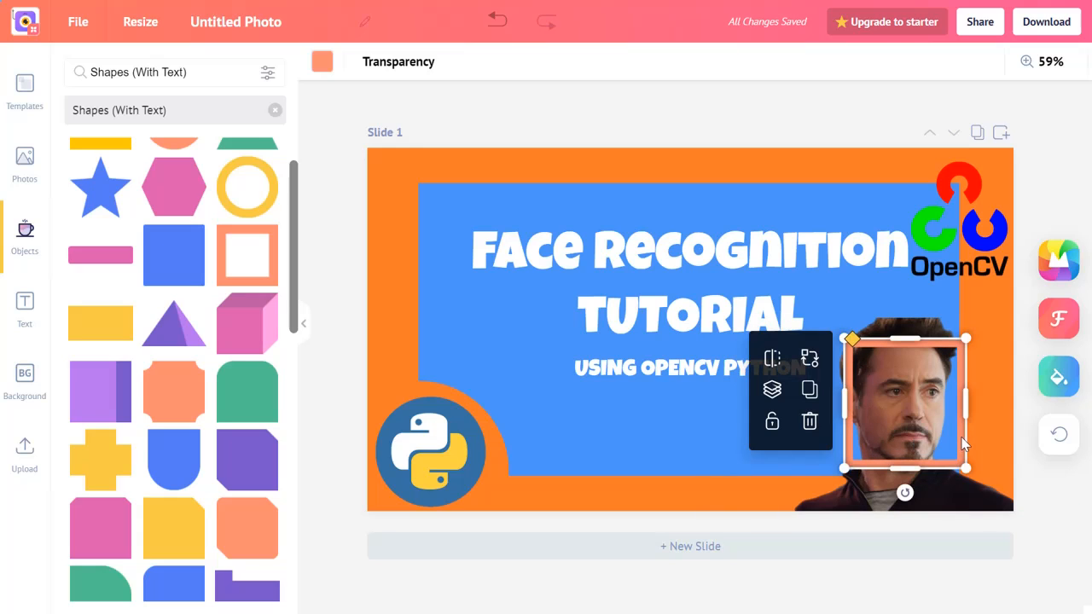
left_click_drag(964, 443, 958, 442)
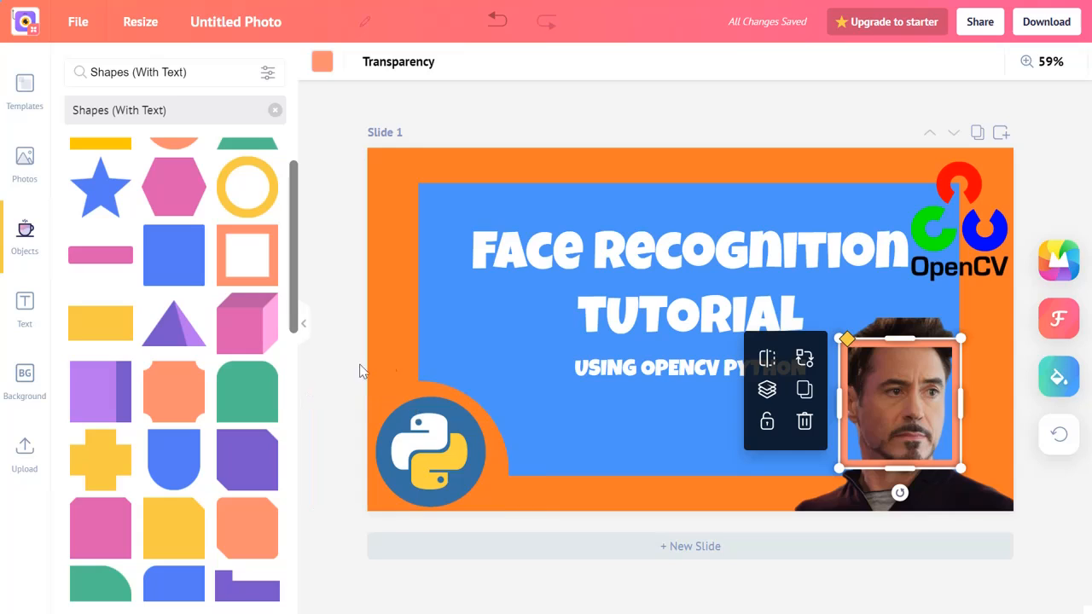
- Recolour the square frame around the face to the green 86ff71
left_click(322, 61)
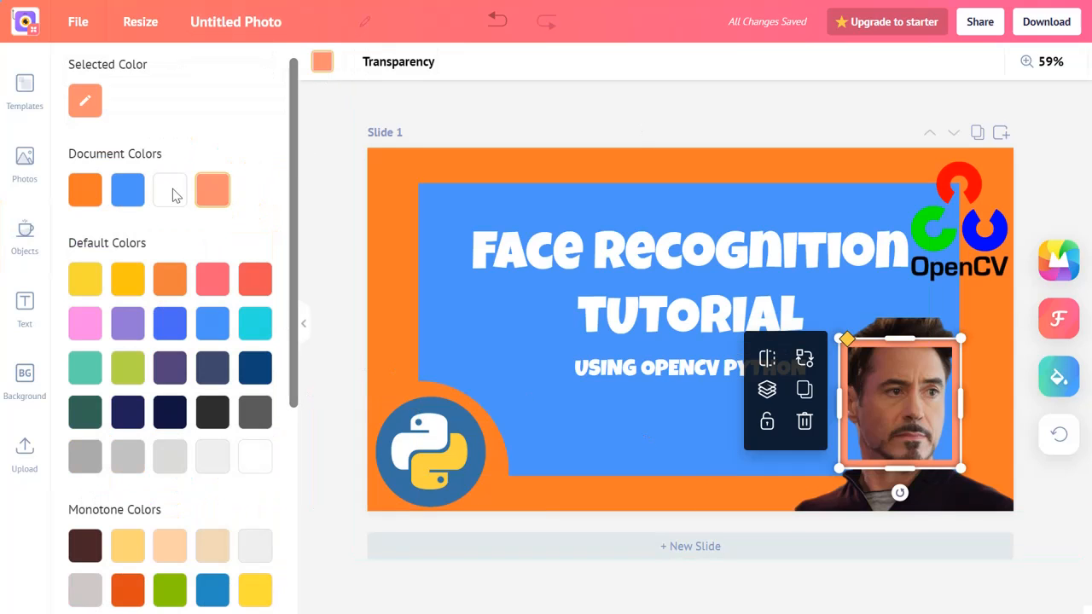
left_click(86, 104)
left_click(271, 238)
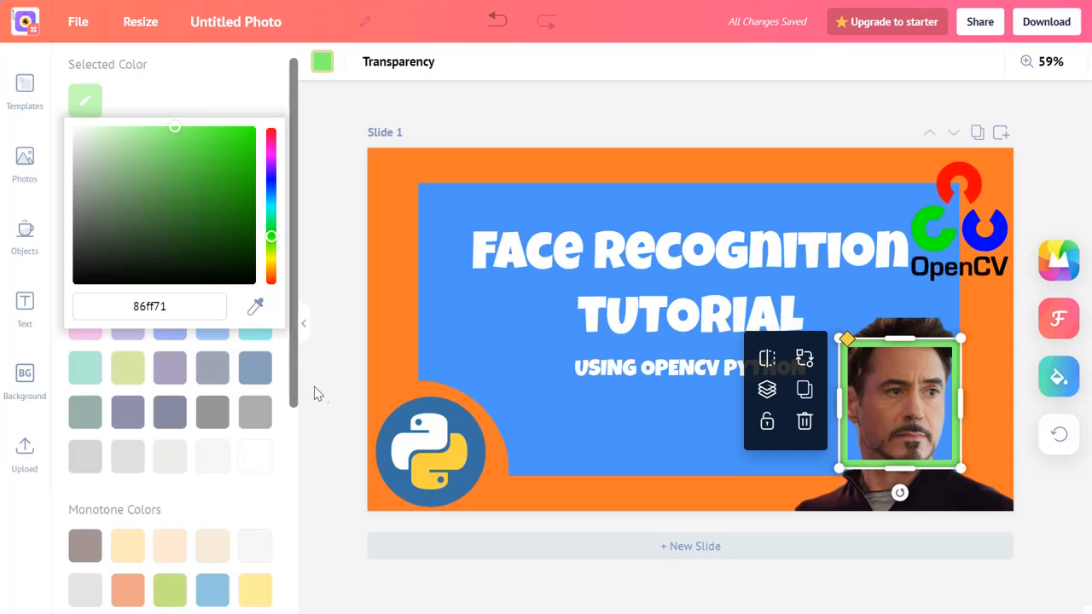
left_click(333, 316)
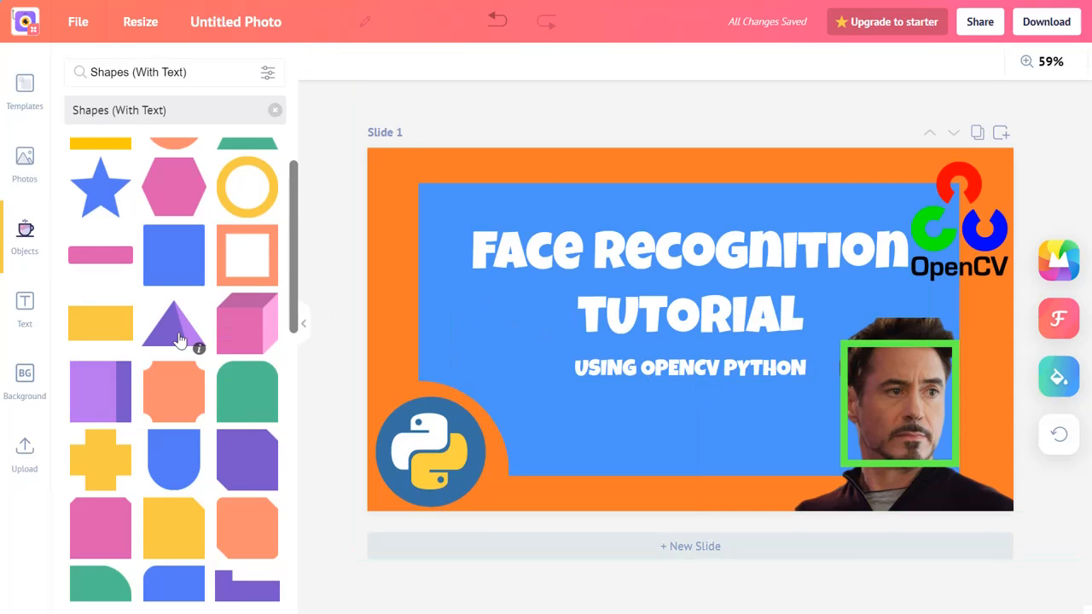
- Add the solid square from Shapes (With Text), flatten it into a bar as wide as the face frame and place it directly beneath
scroll(220, 415, "up", 1)
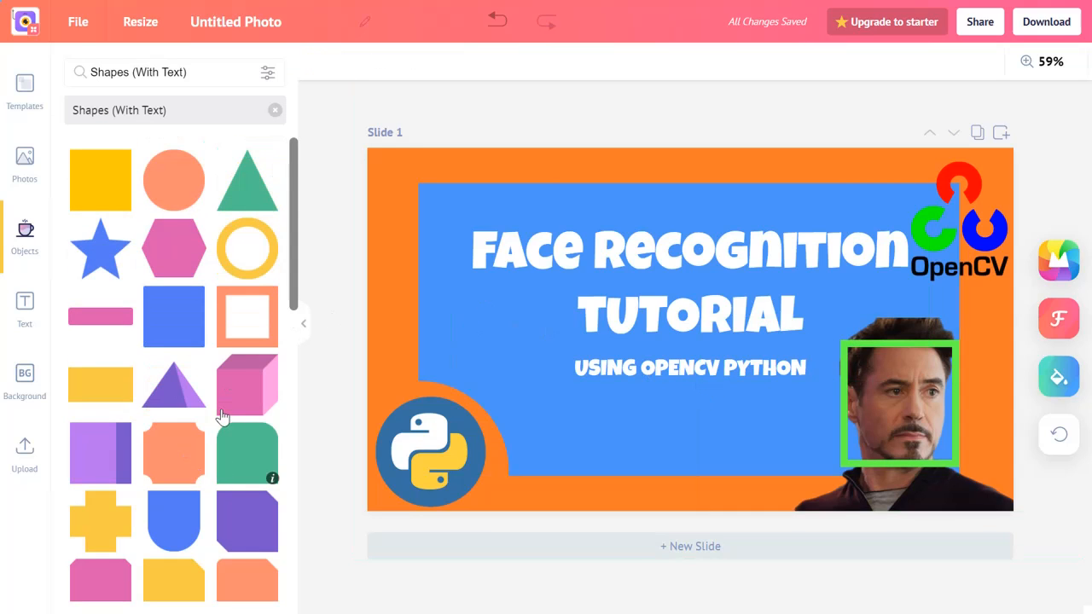
left_click(86, 207)
left_click_drag(686, 213, 720, 368)
left_click(811, 408)
left_click(785, 407)
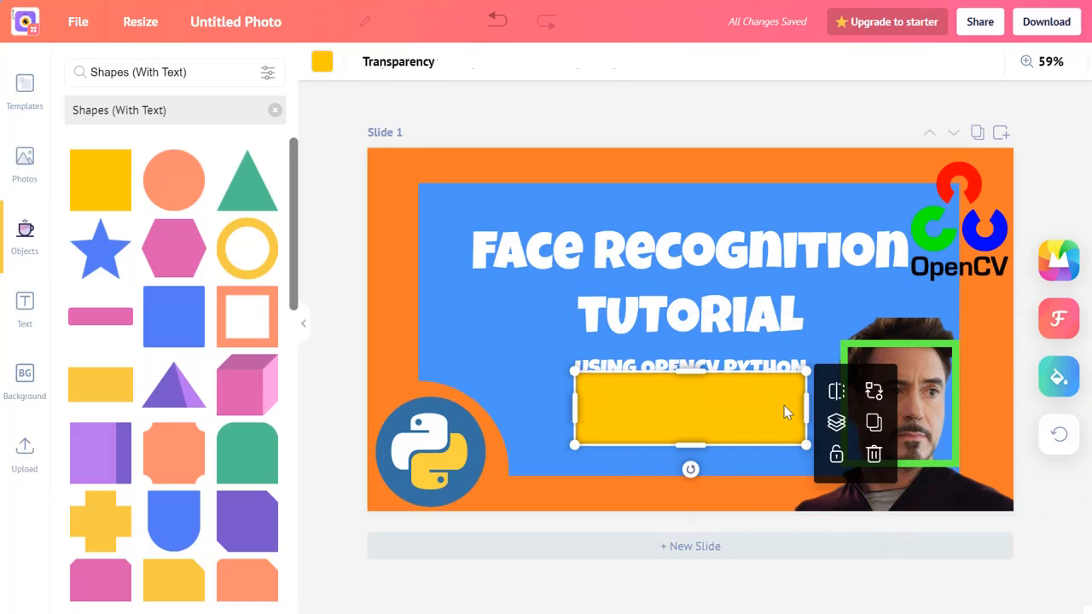
left_click_drag(806, 412, 690, 409)
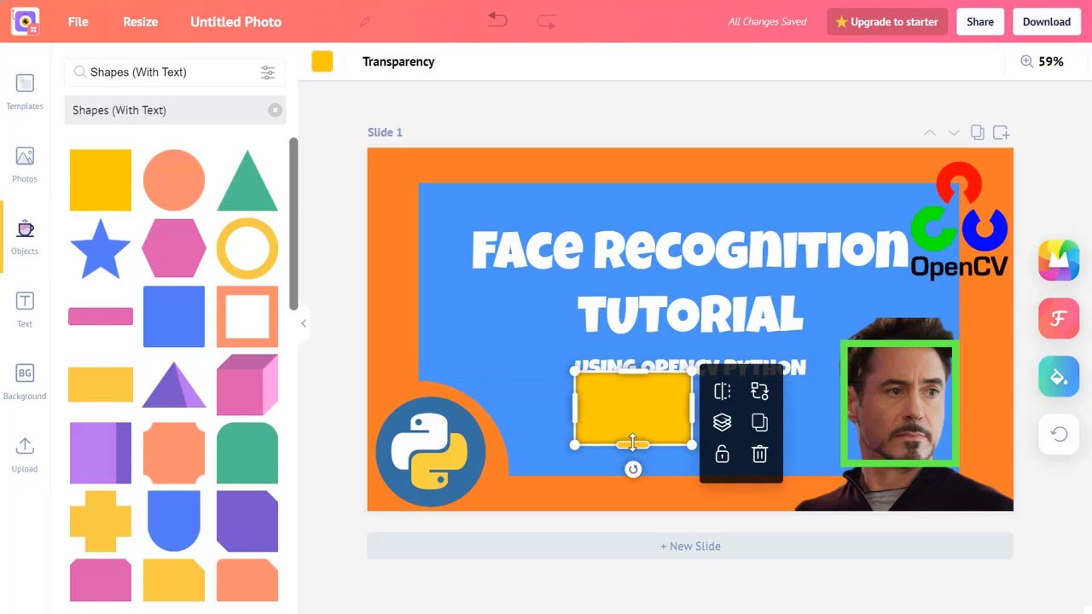
left_click_drag(632, 444, 842, 486)
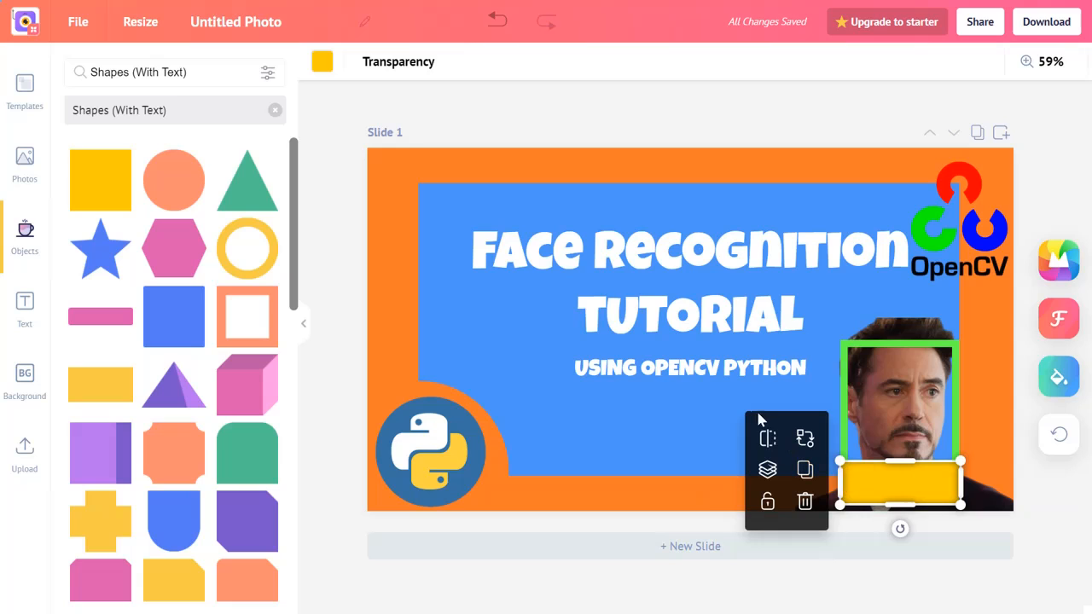
left_click_drag(901, 503, 902, 501)
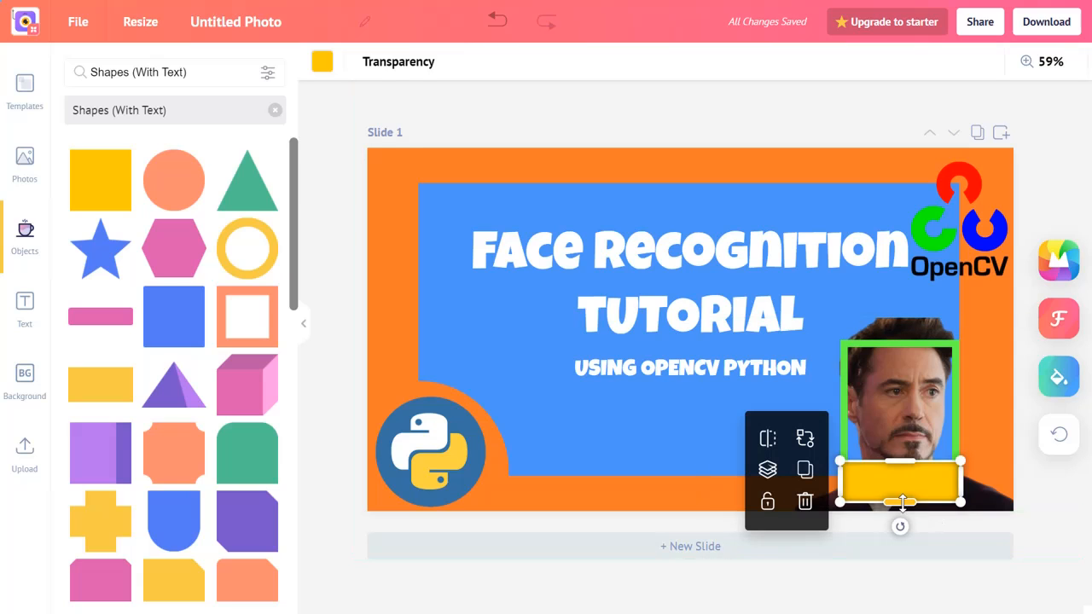
- Recolour the yellow bar beneath the portrait frame with the frame's green from the document colours
left_click(325, 64)
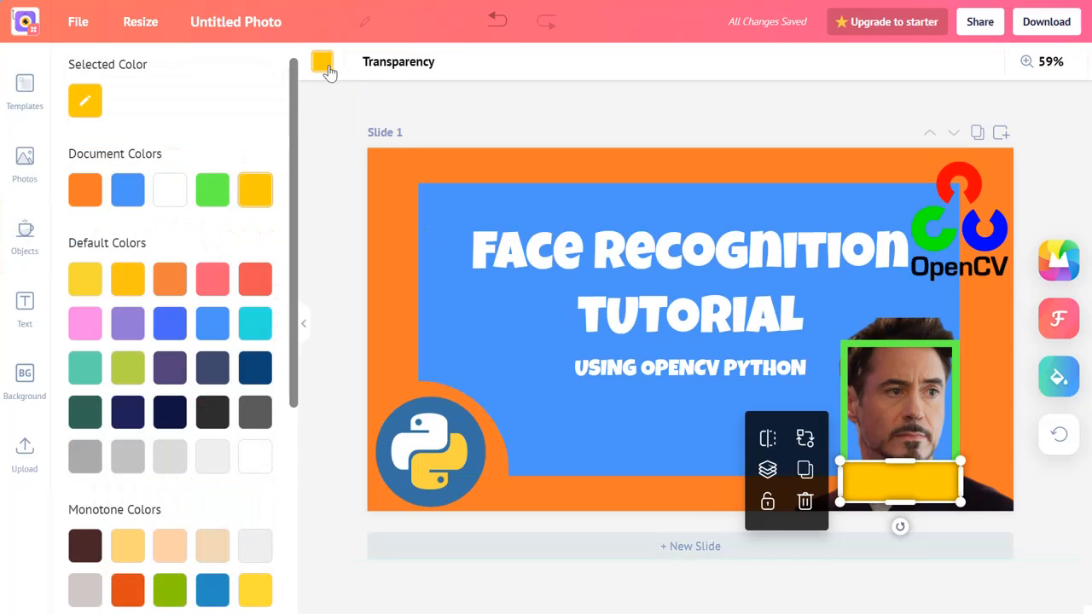
left_click(213, 191)
left_click(655, 434)
left_click(899, 504)
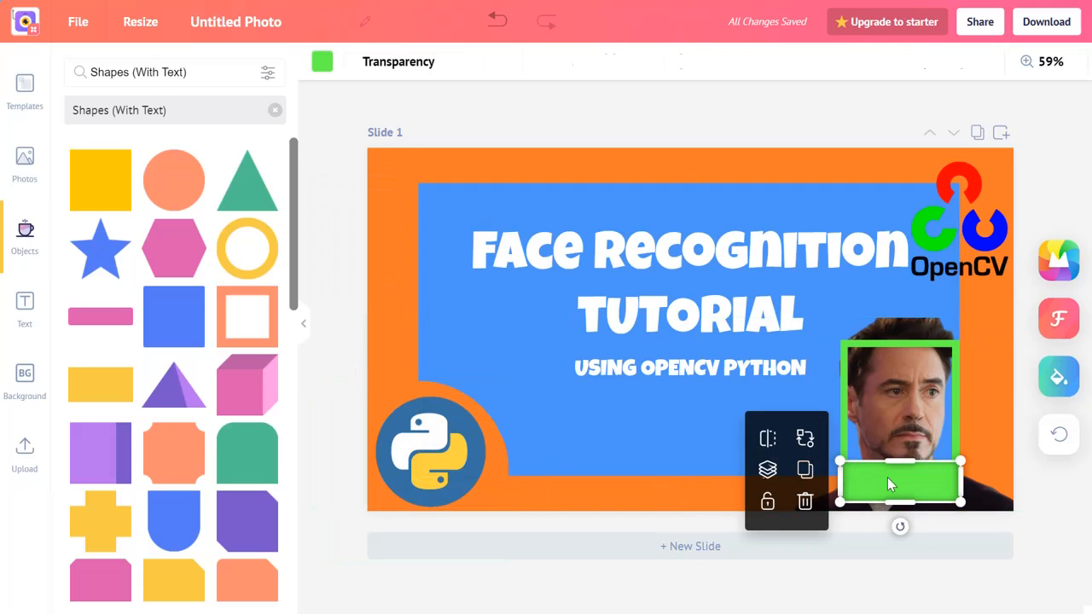
- Try the slide's orange on the bar beneath the portrait and restore the frame's green
left_click(888, 478)
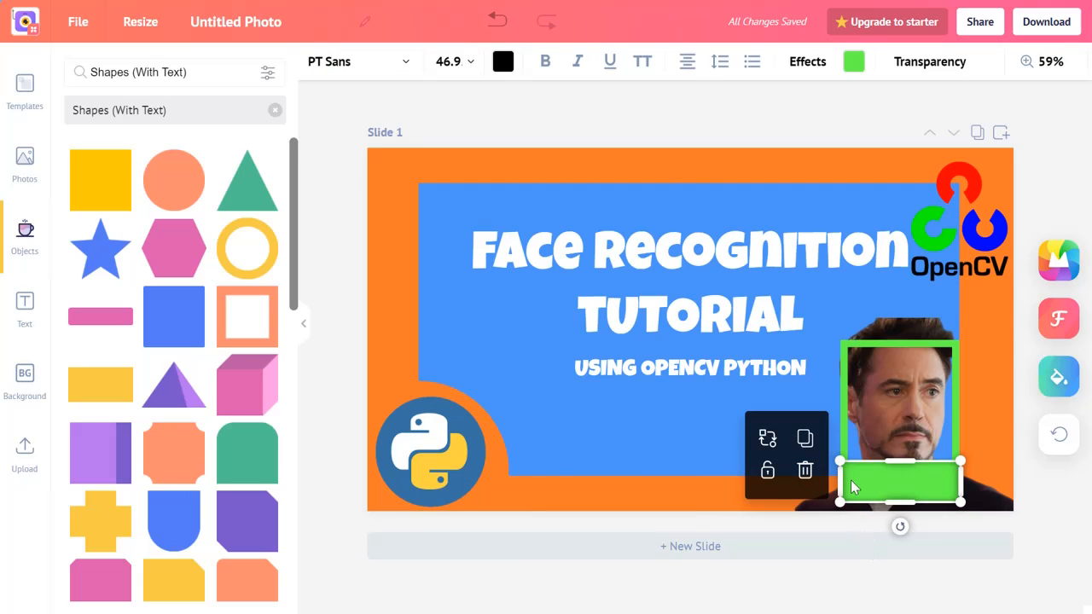
key("Escape")
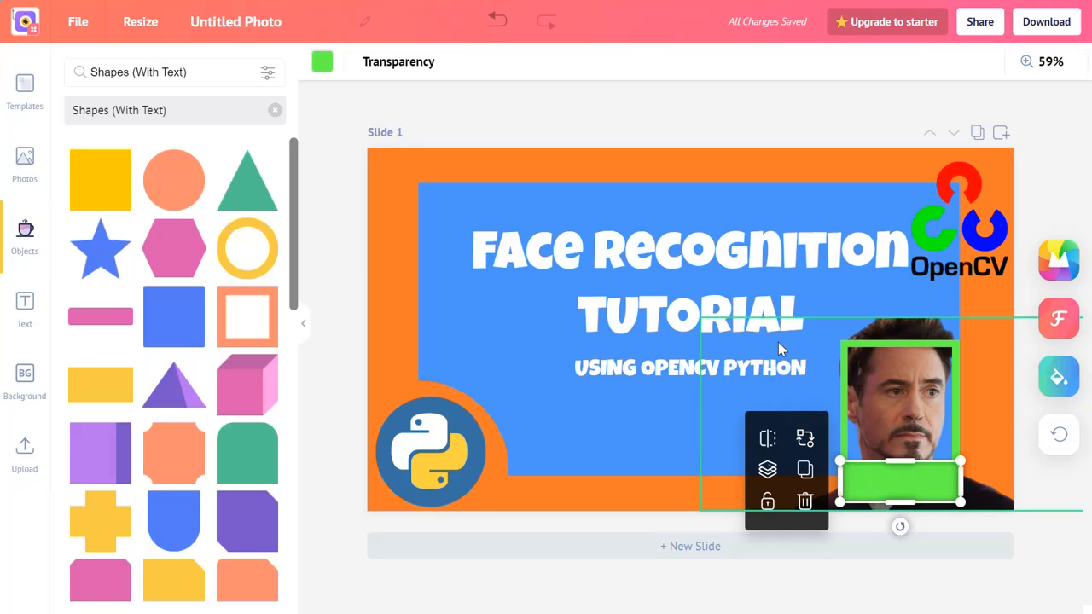
left_click(886, 488)
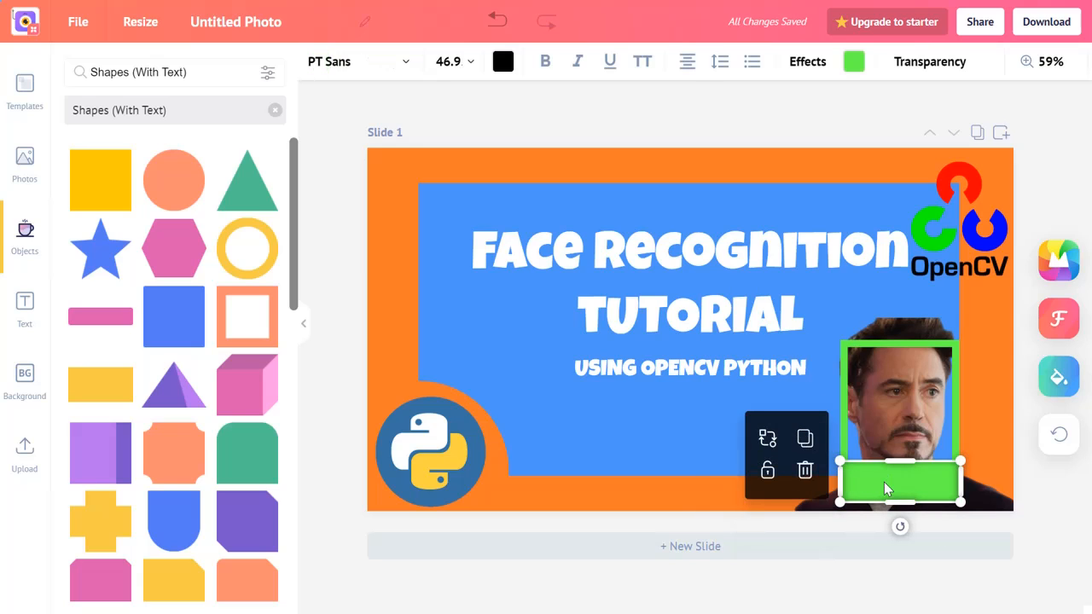
left_click(854, 62)
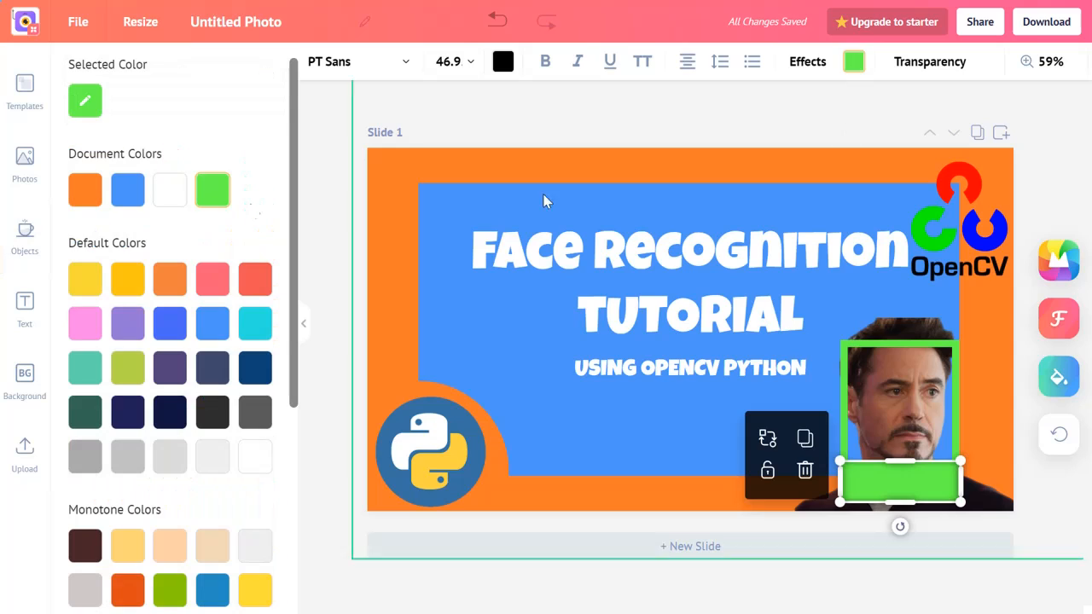
left_click(78, 198)
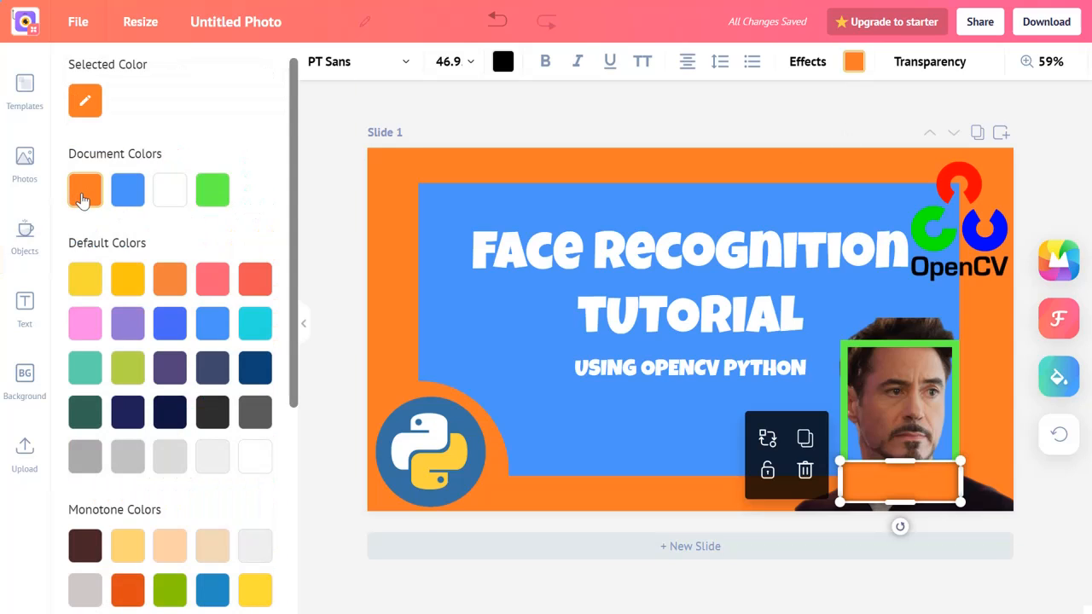
left_click(500, 126)
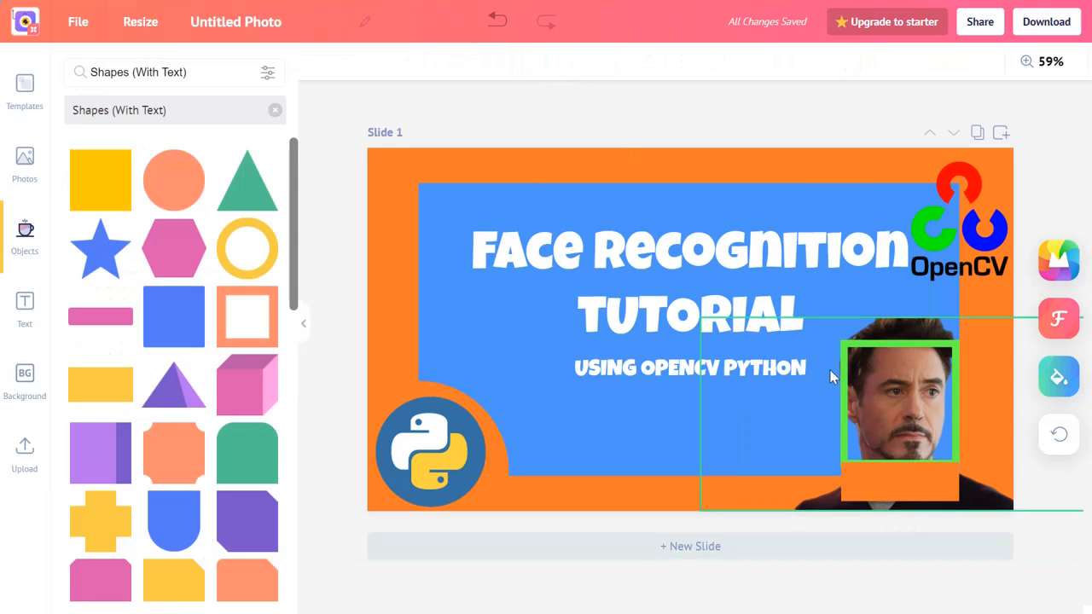
left_click(887, 472)
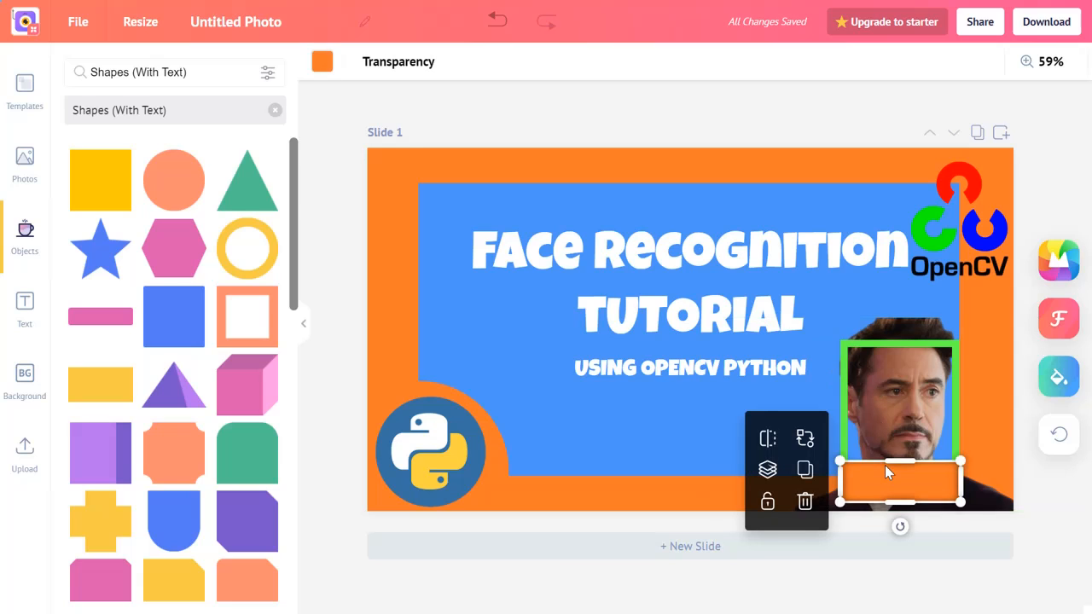
left_click(323, 61)
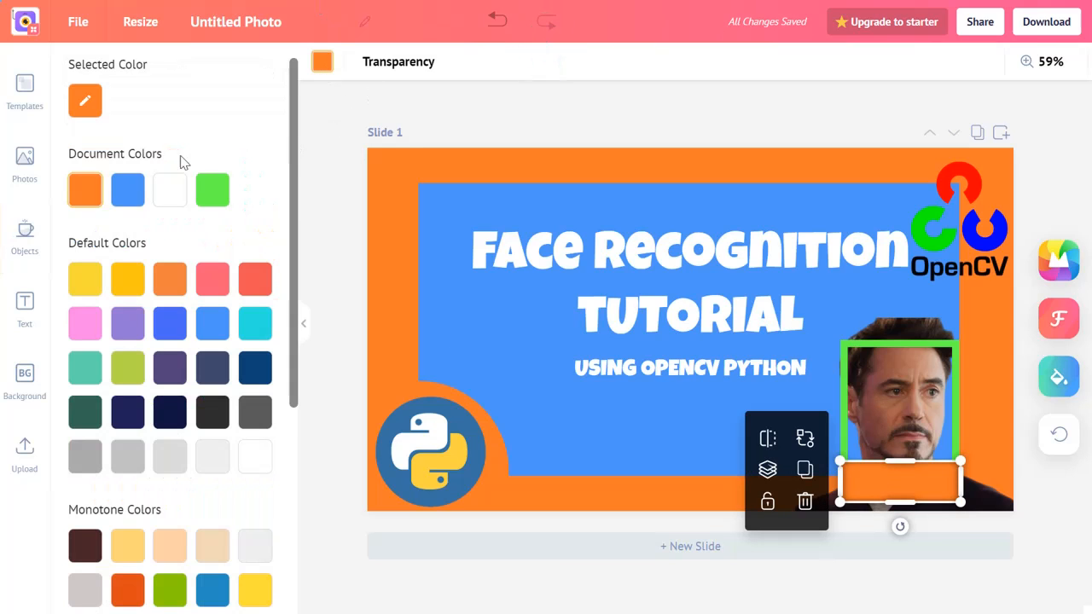
left_click(209, 199)
- Duplicate the "USING OPENCV PYTHON" subtitle text on the slide
left_click(668, 376)
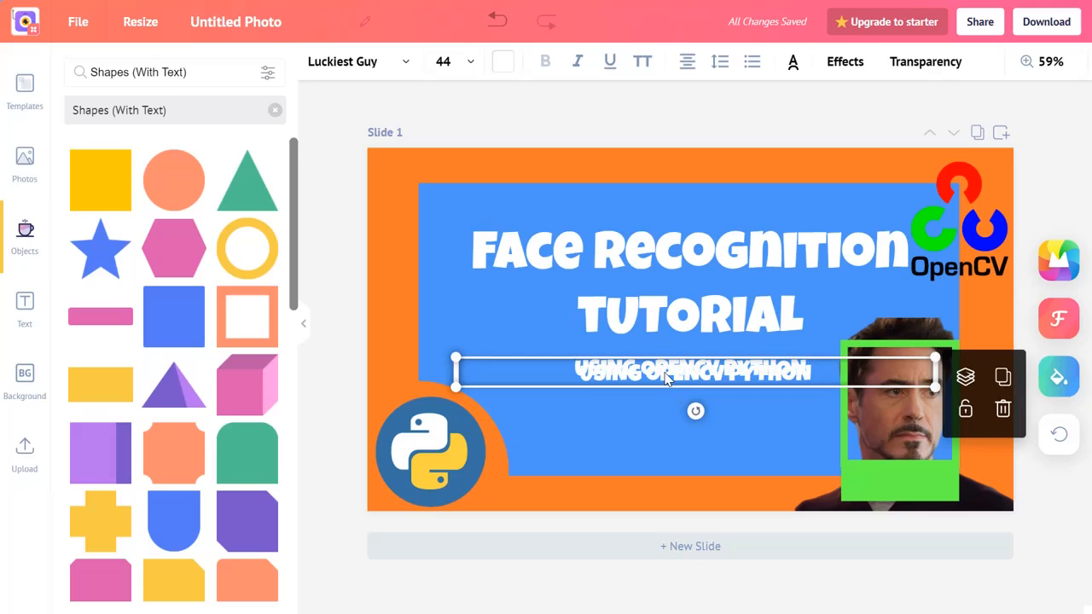
left_click_drag(668, 378, 662, 372)
key("ctrl+c")
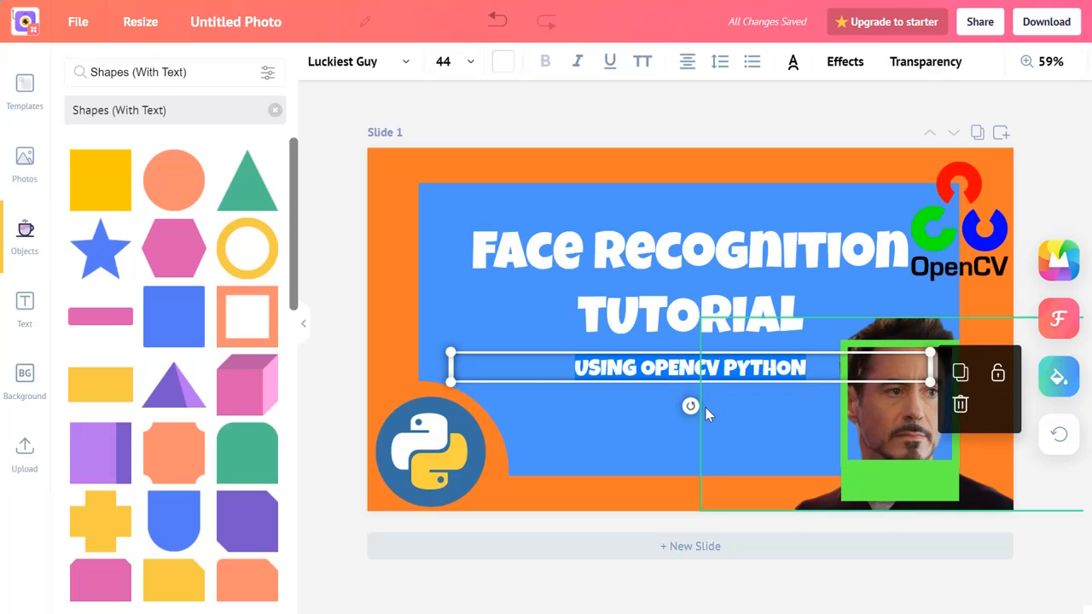
left_click(668, 370)
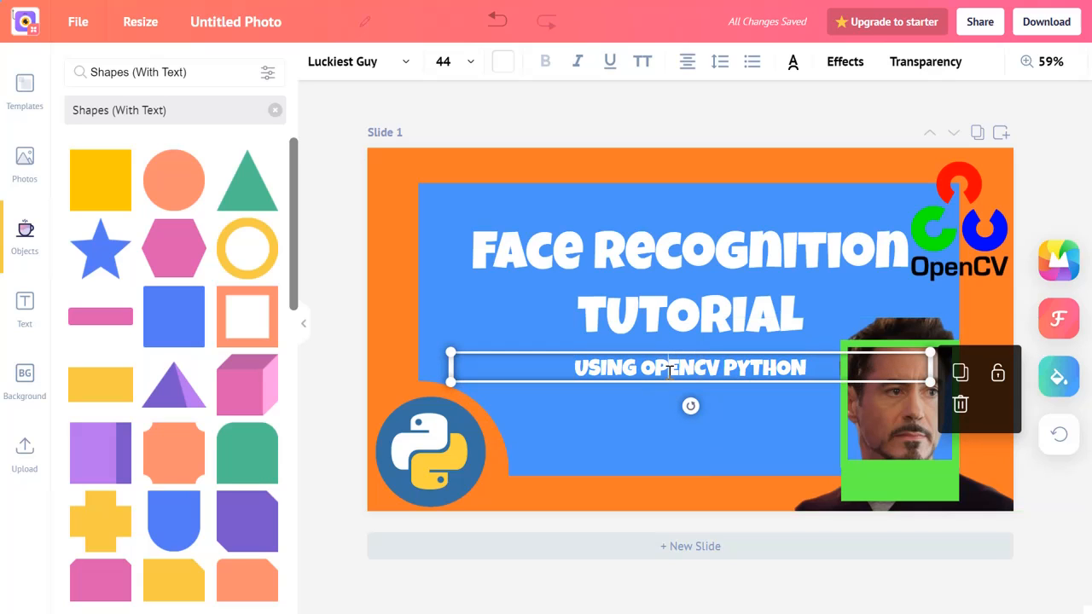
key("ctrl+v")
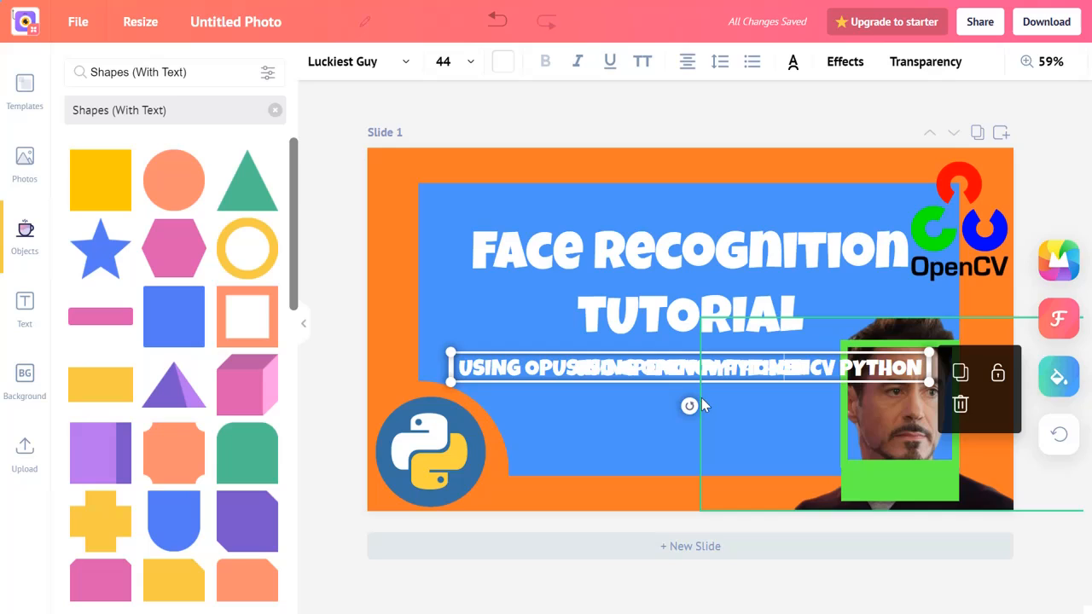
key("ctrl+z")
left_click(618, 418)
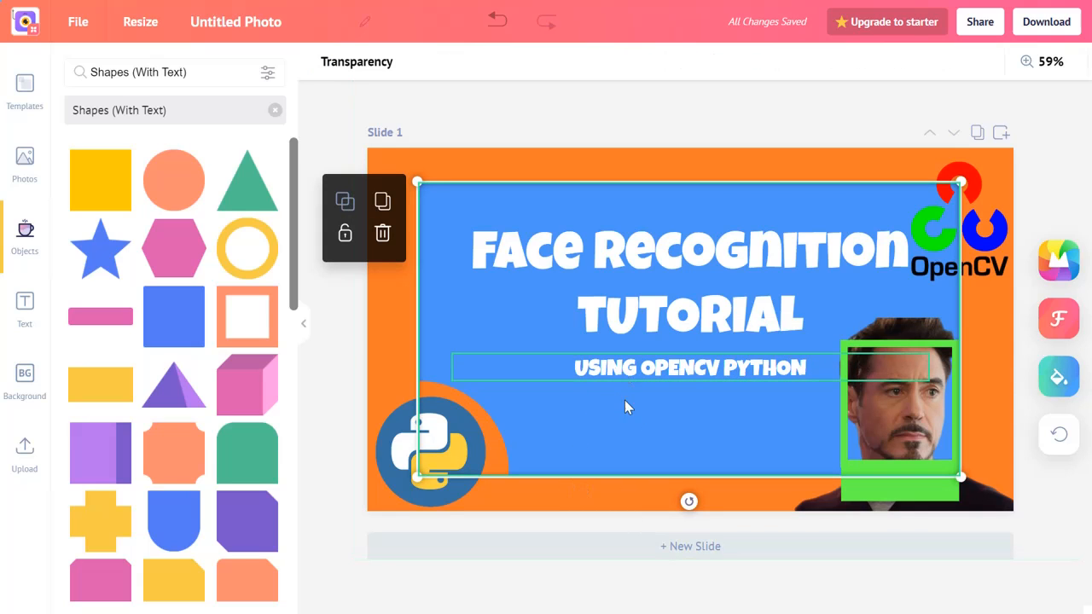
left_click(342, 336)
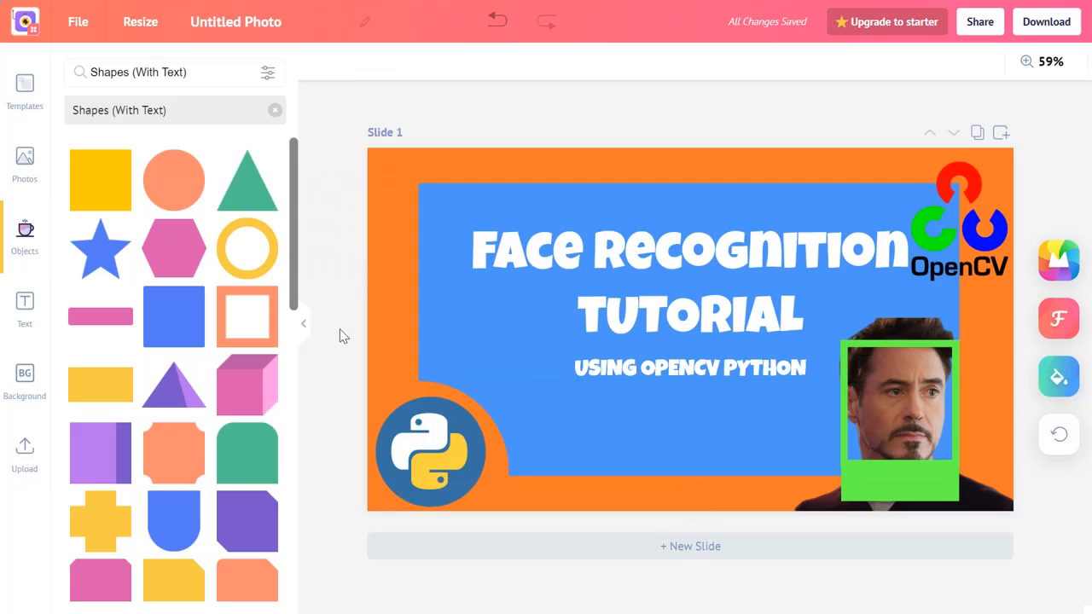
- Move the subtitle copy below the original and replace its text with "RDB"
left_click_drag(654, 389, 646, 433)
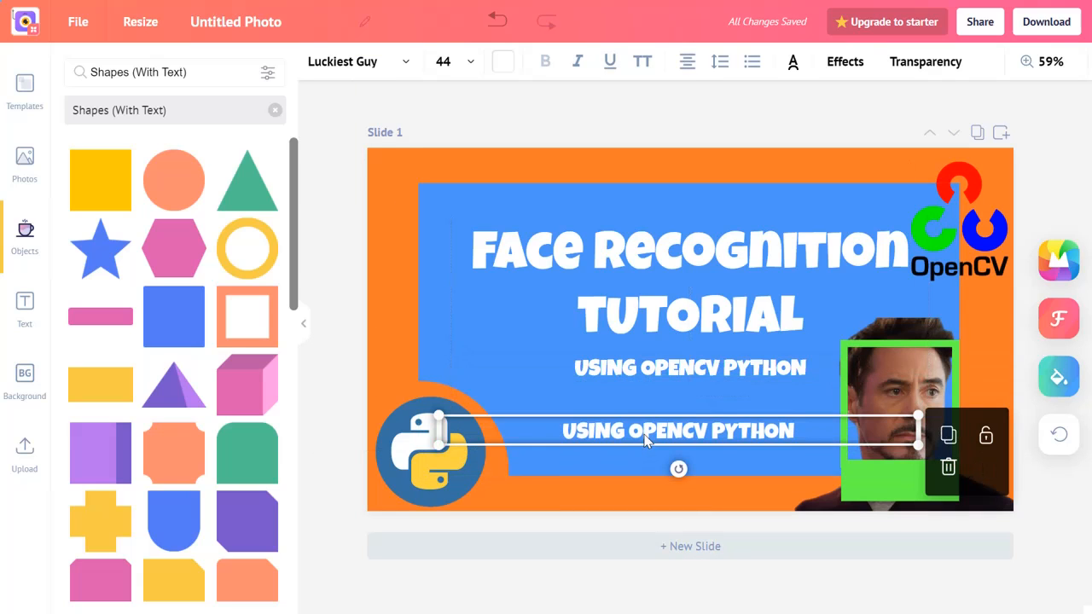
double_click(646, 433)
type("RDB")
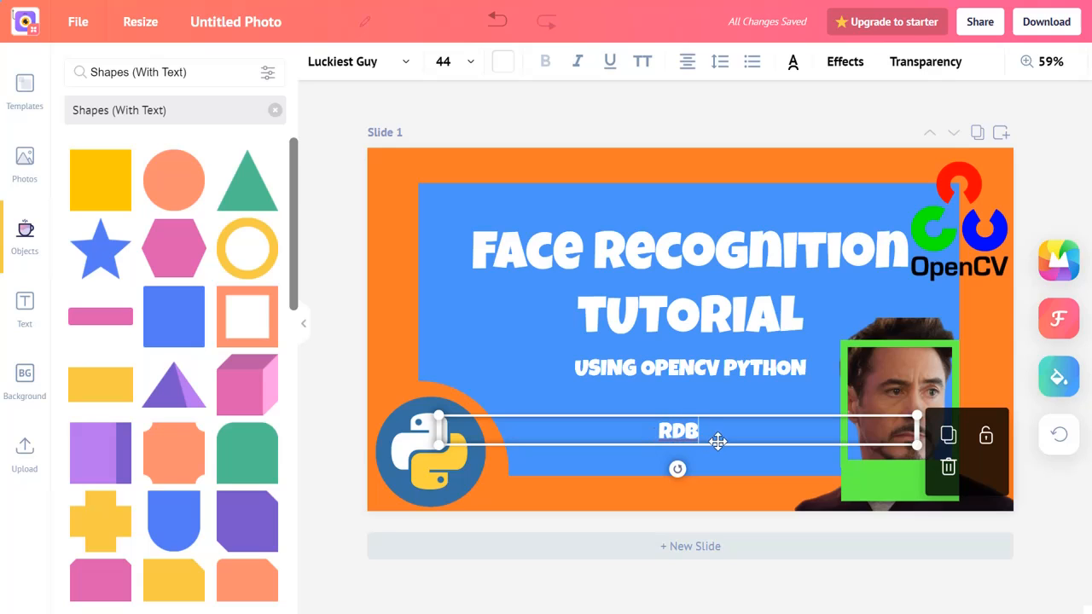
- Move the RDB text onto the green bar beneath the face and insert spaces between its letters
left_click_drag(719, 442, 933, 487)
left_click(906, 479)
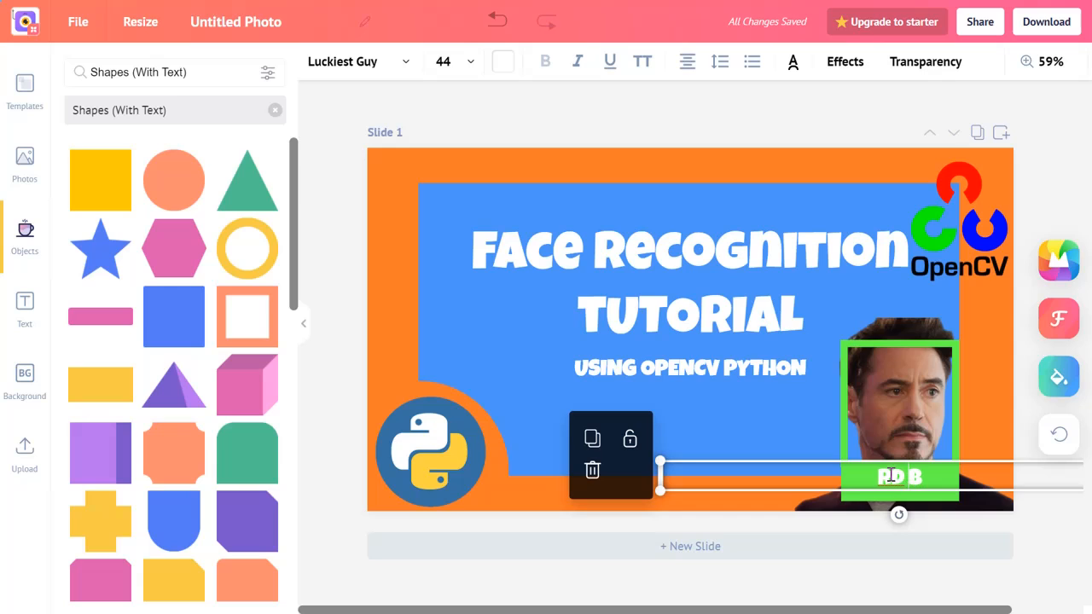
left_click(889, 479)
left_click(763, 401)
left_click(578, 312)
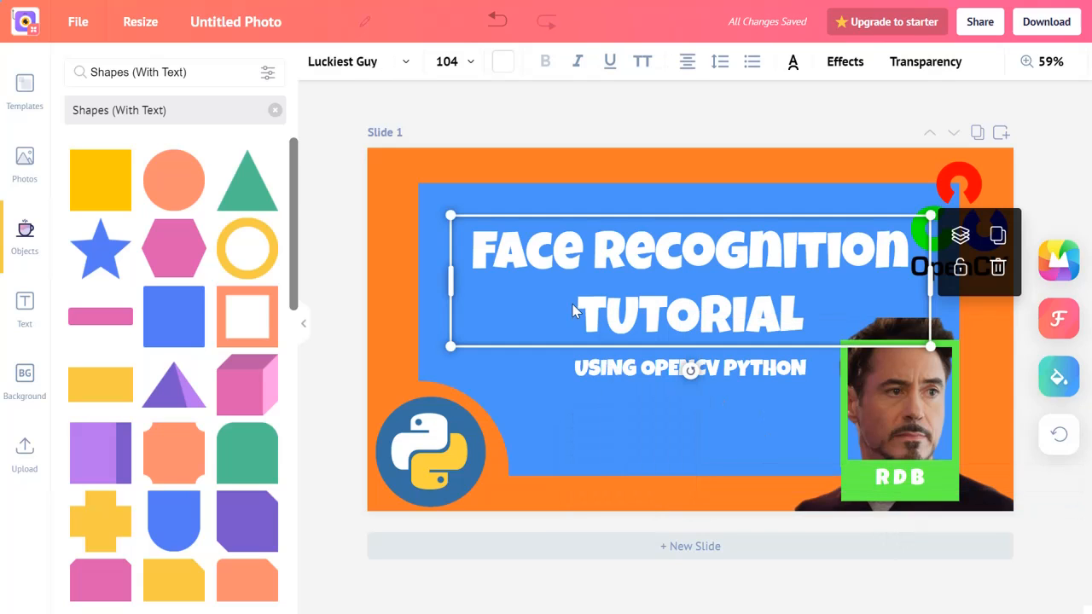
- Reduce the green bar's height slightly from its lower edge around the RDB label
left_click(938, 495)
left_click_drag(901, 505, 901, 497)
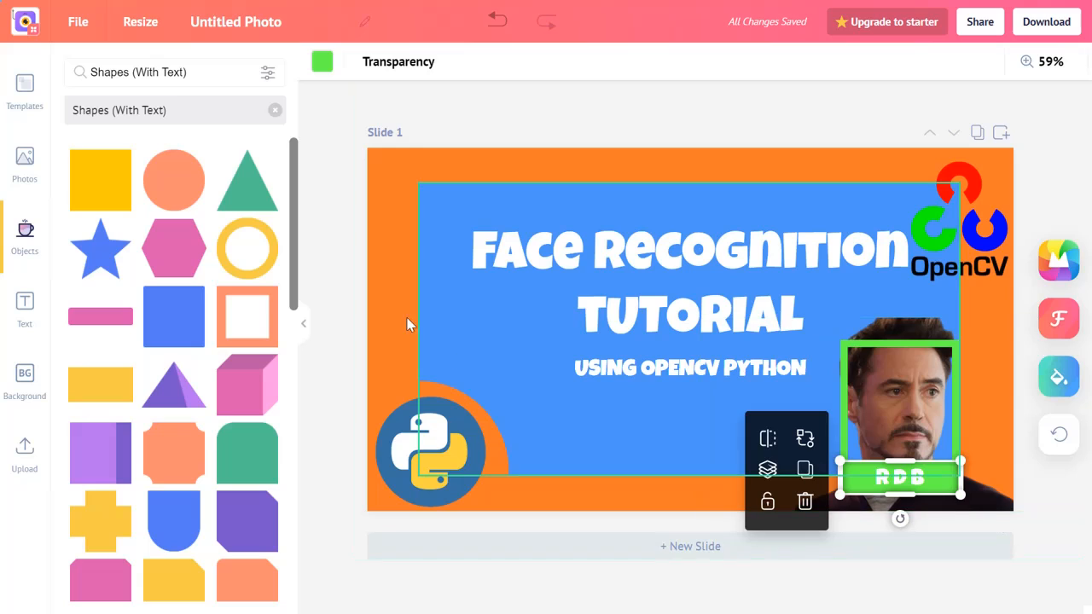
left_click(341, 250)
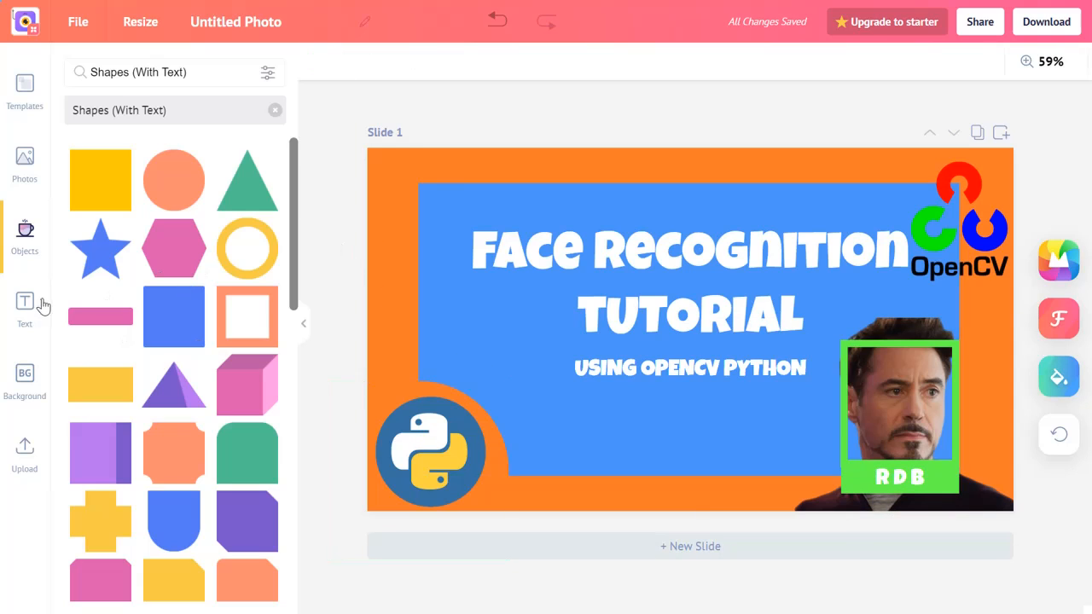
- Try the orange blob gradient shape small in the slide's upper-left corner with its main colour set to blue, and delete it
left_click(24, 229)
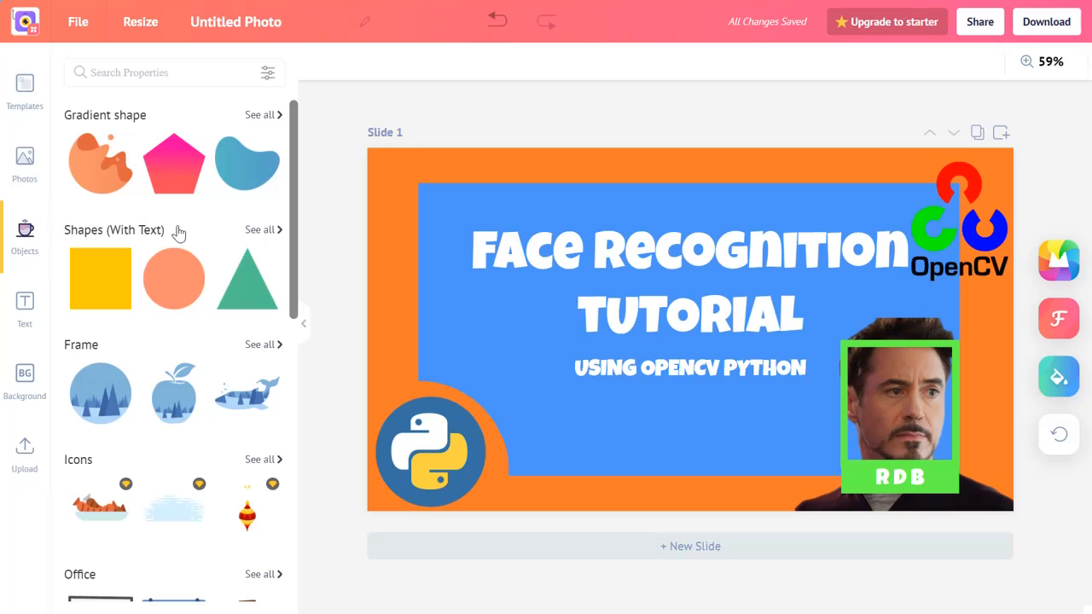
mouse_move(125, 197)
left_click(97, 162)
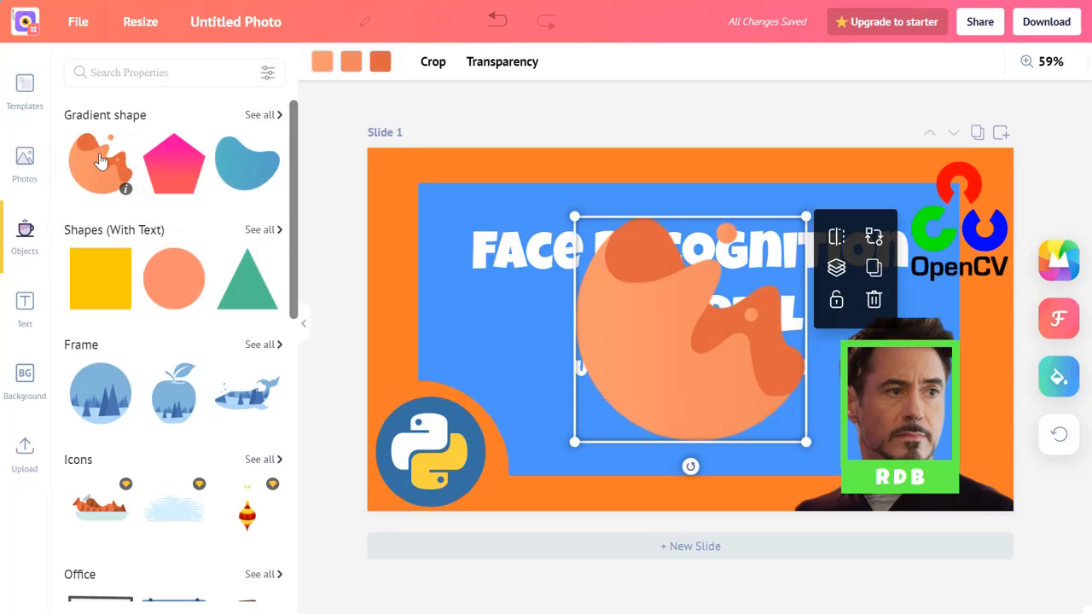
left_click_drag(806, 442, 659, 337)
left_click_drag(613, 259, 412, 190)
left_click(321, 63)
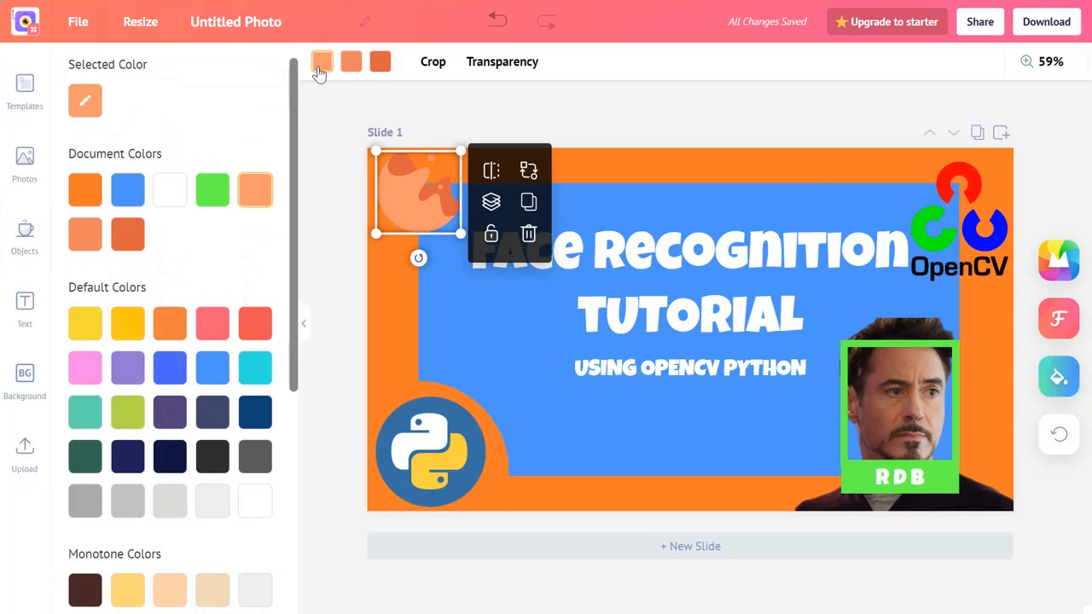
left_click(114, 196)
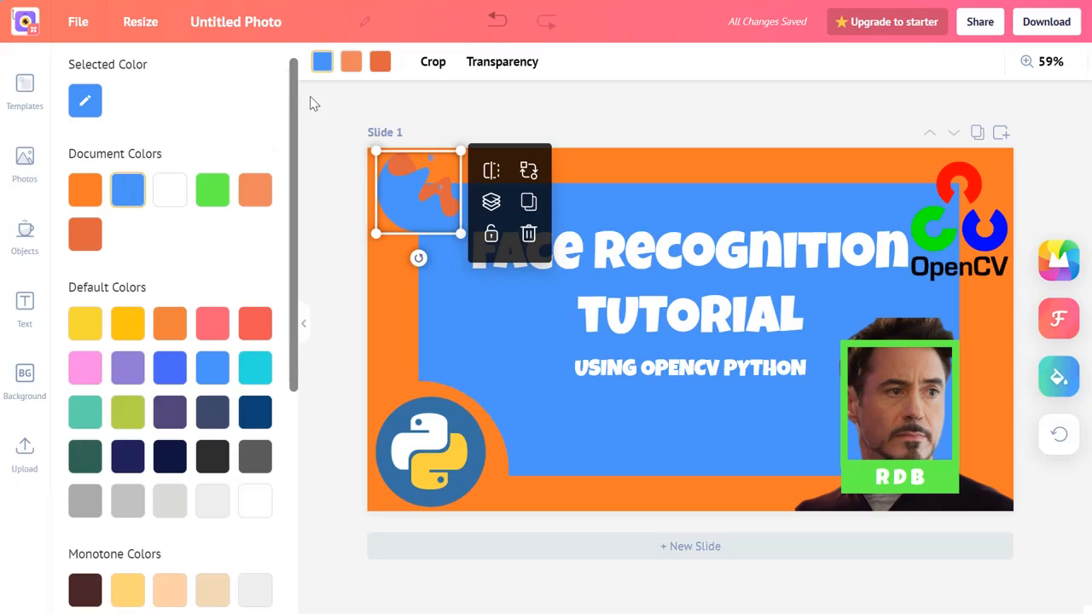
key("Delete")
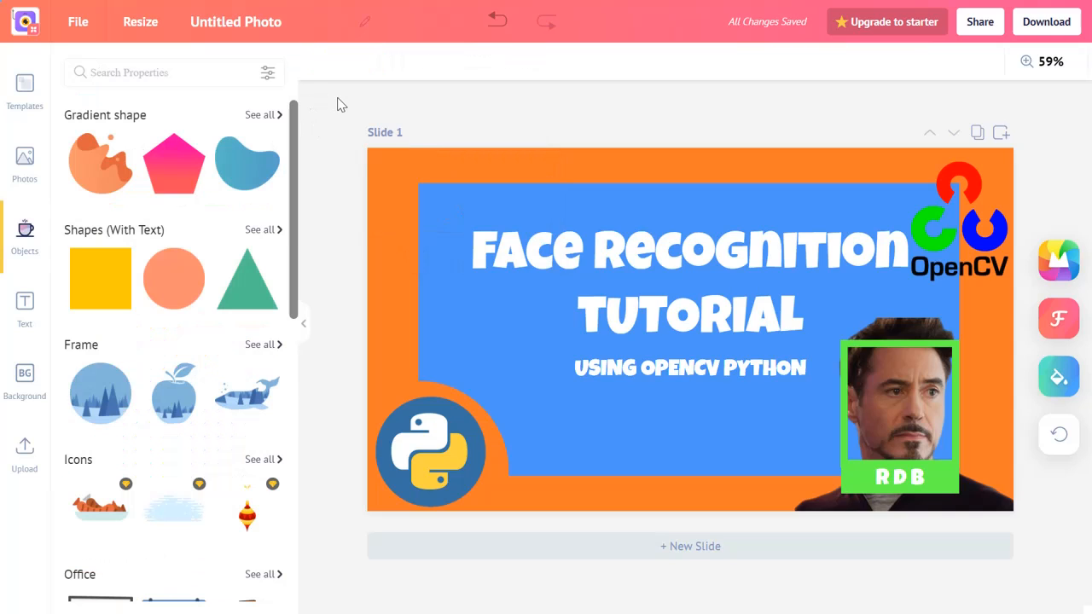